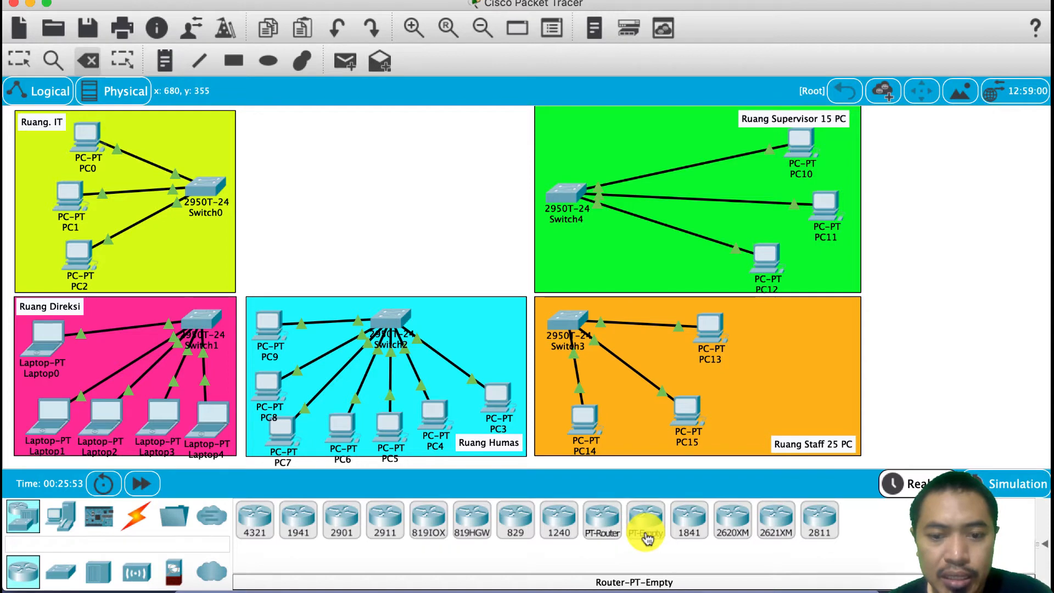
left_click(647, 540)
left_click(432, 209)
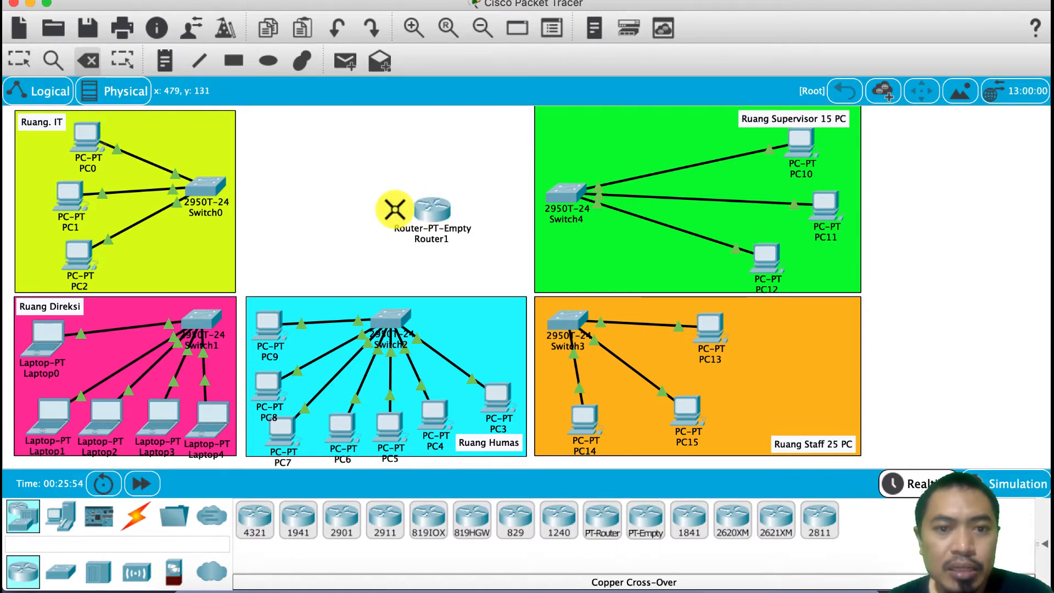
left_click(396, 210)
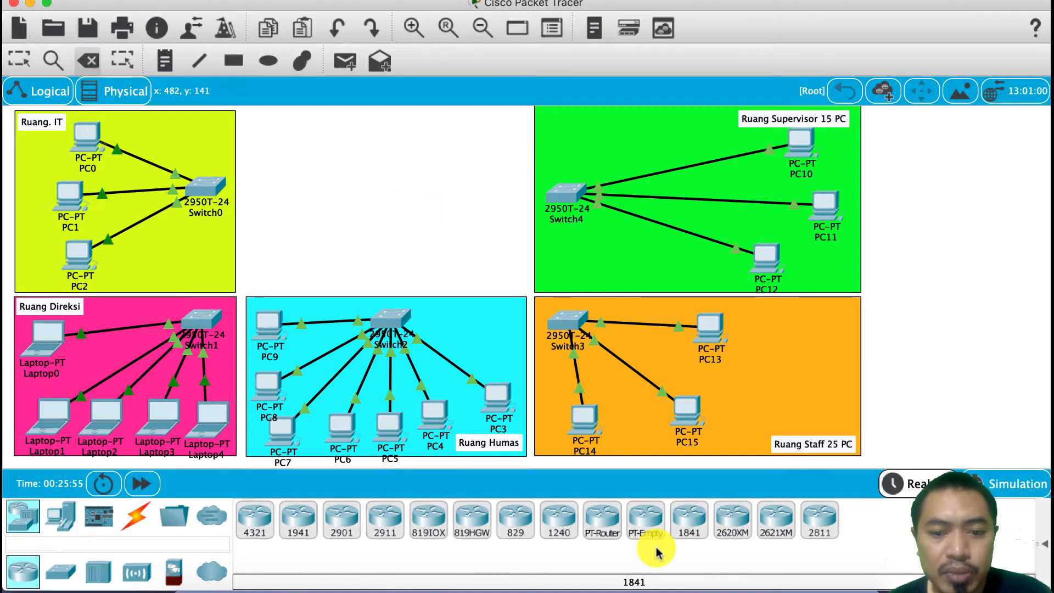
Step: Place a PT-Router in the empty area above Ruang Humas and open its physical configuration
left_click(602, 519)
left_click(395, 185)
left_click(395, 185)
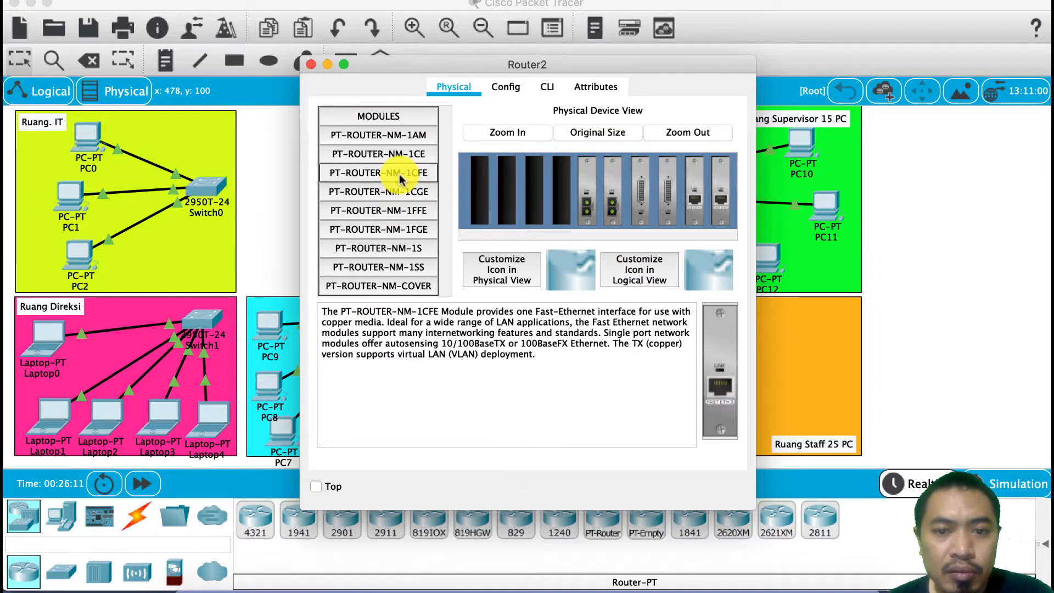
Step: Fill the router's four empty slots with PT-ROUTER-NM-1CGE gigabit modules
key("Down")
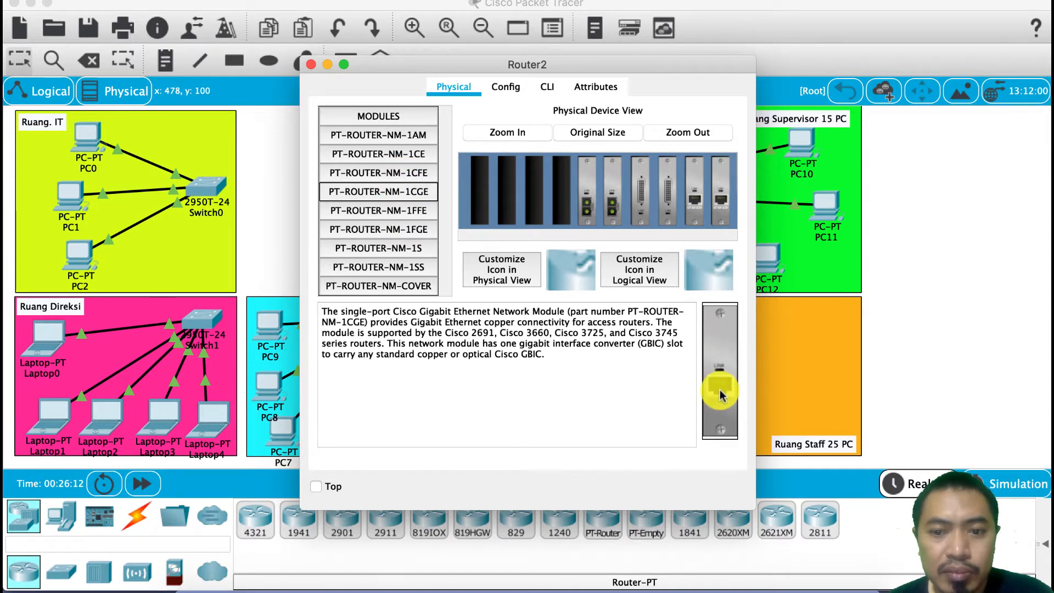
left_click_drag(721, 394, 561, 189)
mouse_move(715, 342)
left_mouse_down()
mouse_move(524, 174)
mouse_move(544, 194)
mouse_move(534, 191)
left_mouse_up()
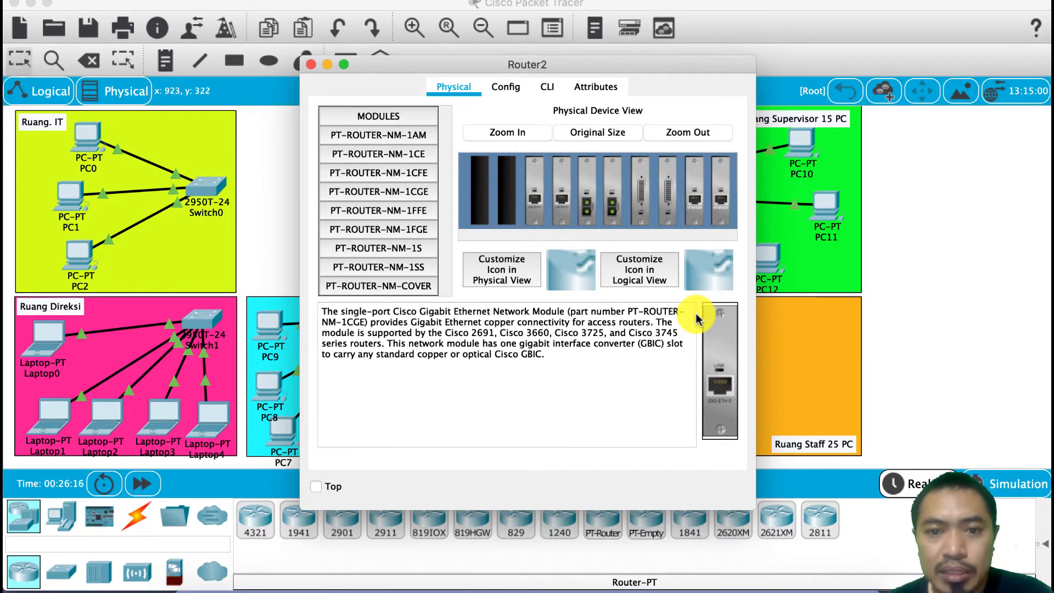
left_click_drag(709, 330, 508, 183)
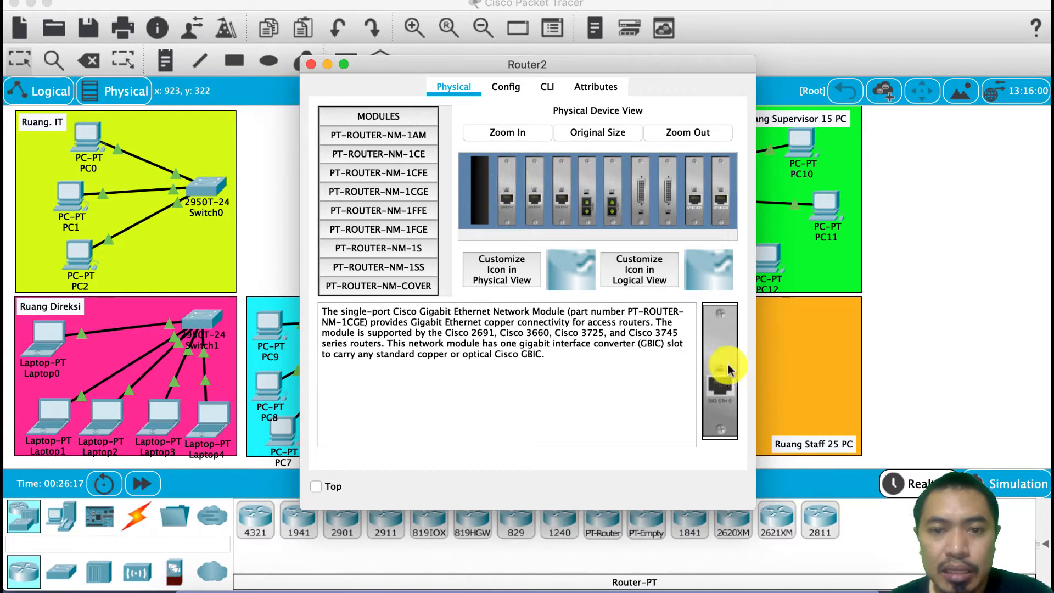
left_click_drag(720, 373, 486, 195)
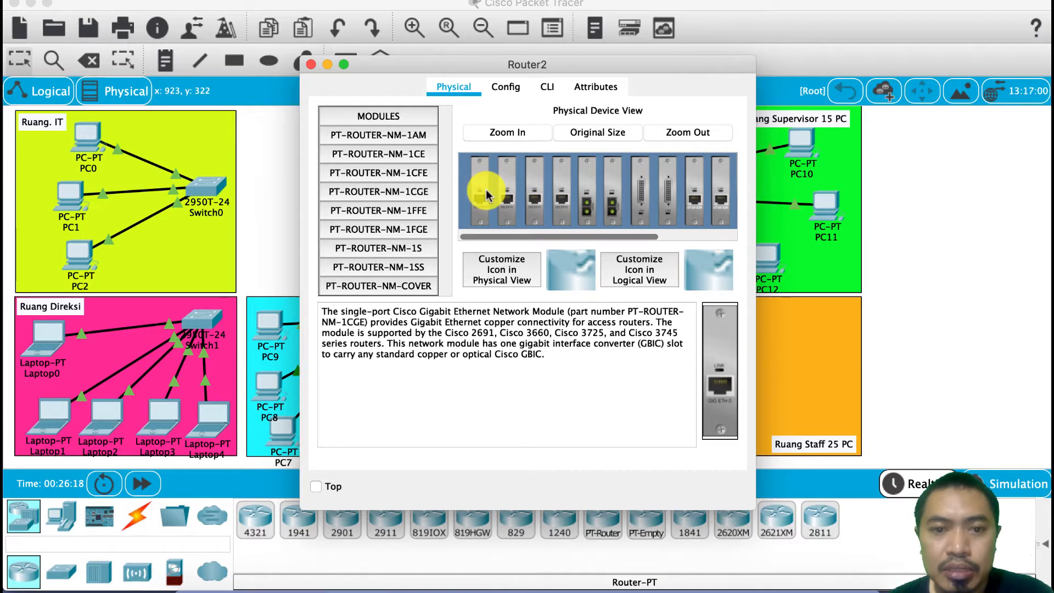
Step: Remove the four PT-ROUTER-NM-1CGE modules from the router
scroll(486, 195, "right", 5)
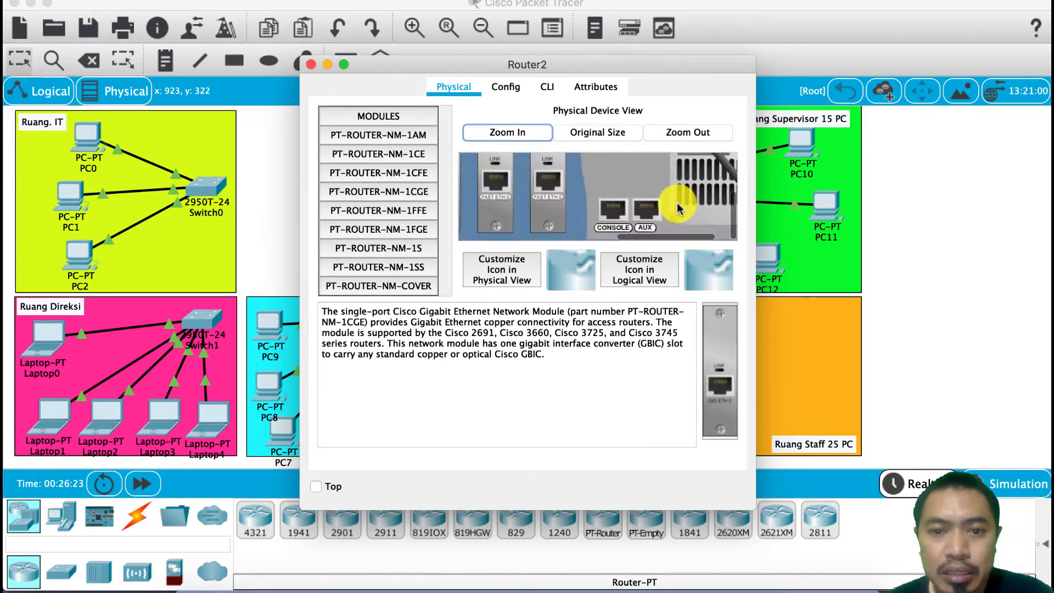
scroll(679, 207, "down", 2)
scroll(566, 196, "left", 8)
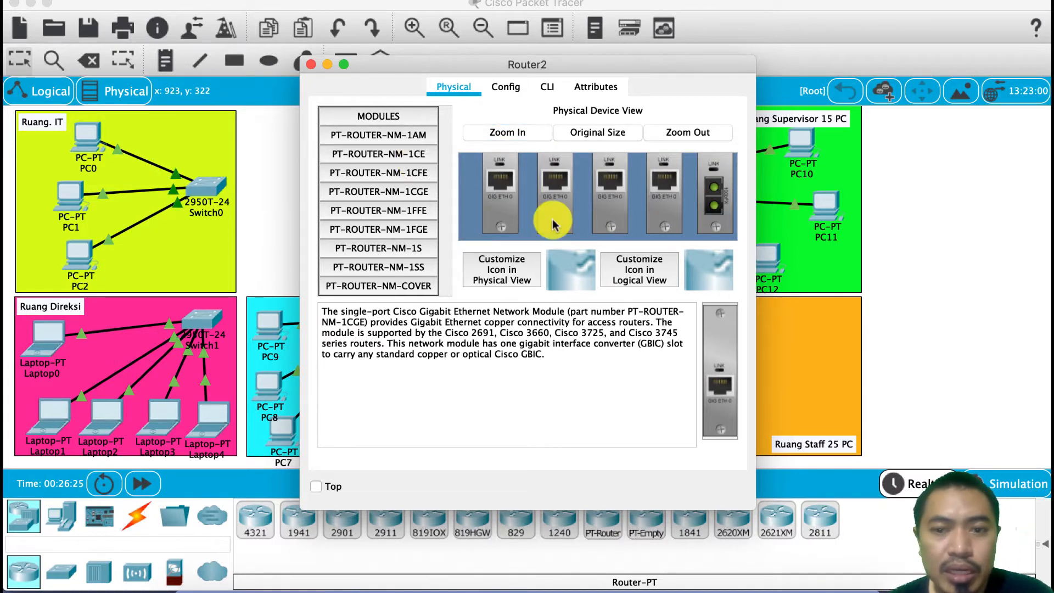
left_click(686, 133)
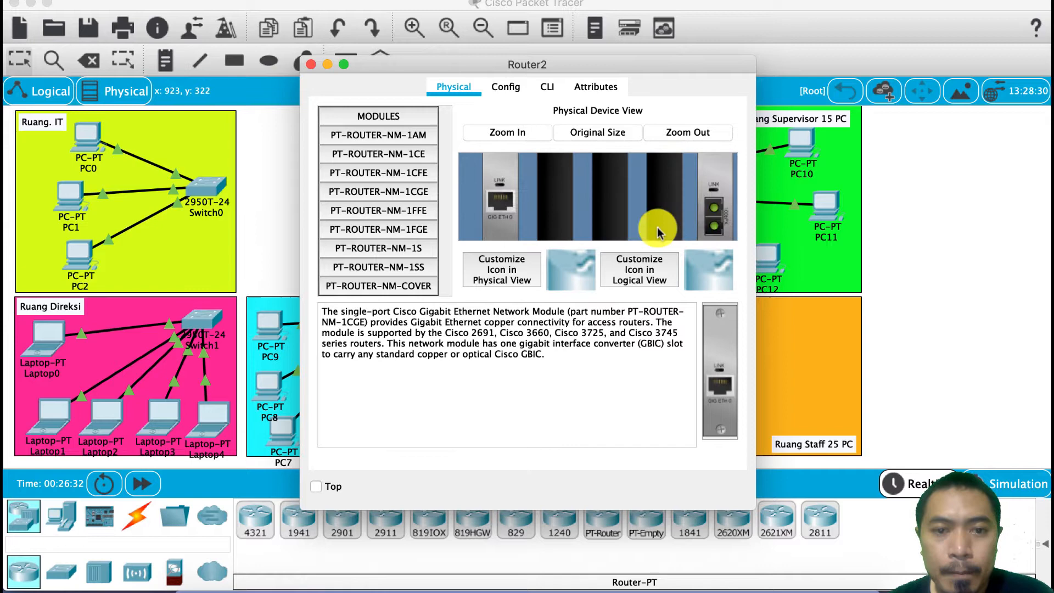
left_click_drag(501, 199, 724, 397)
Step: Fill the router's four empty slots with PT-ROUTER-NM-1CFE Fast Ethernet modules
left_click(378, 211)
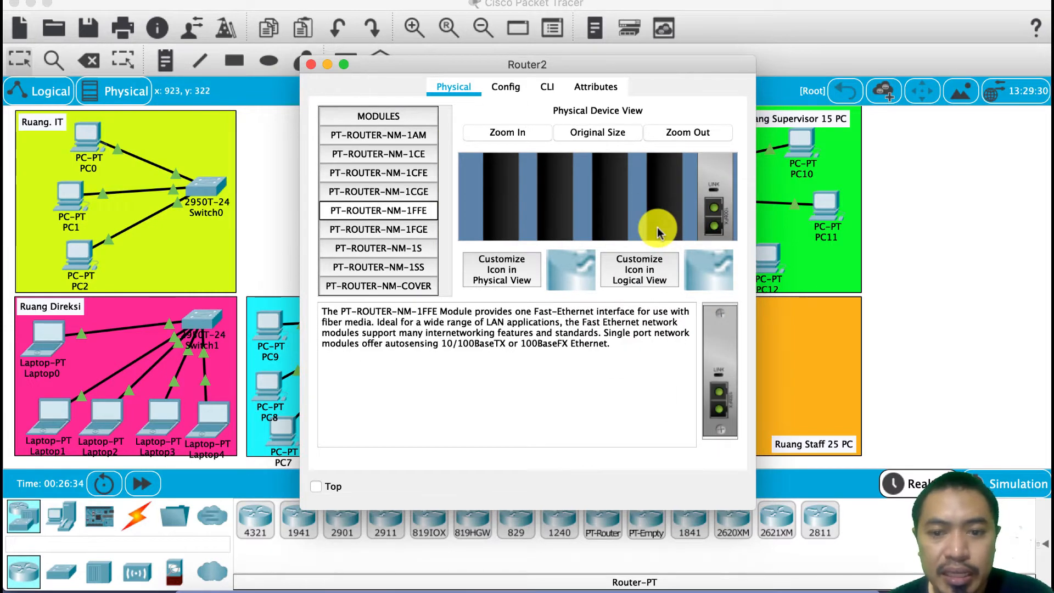
left_click(397, 174)
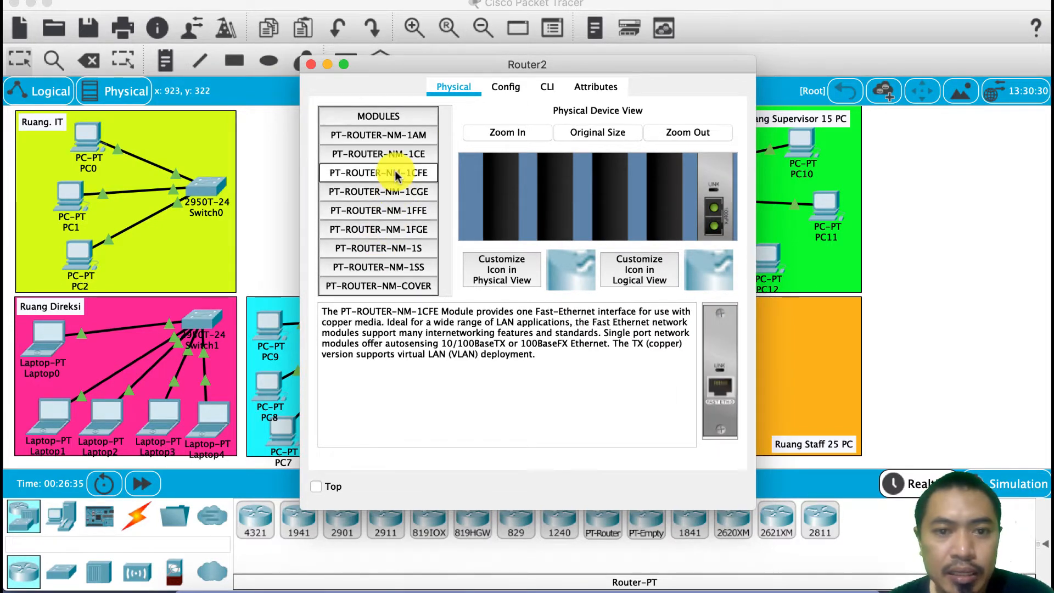
left_click_drag(720, 357, 665, 200)
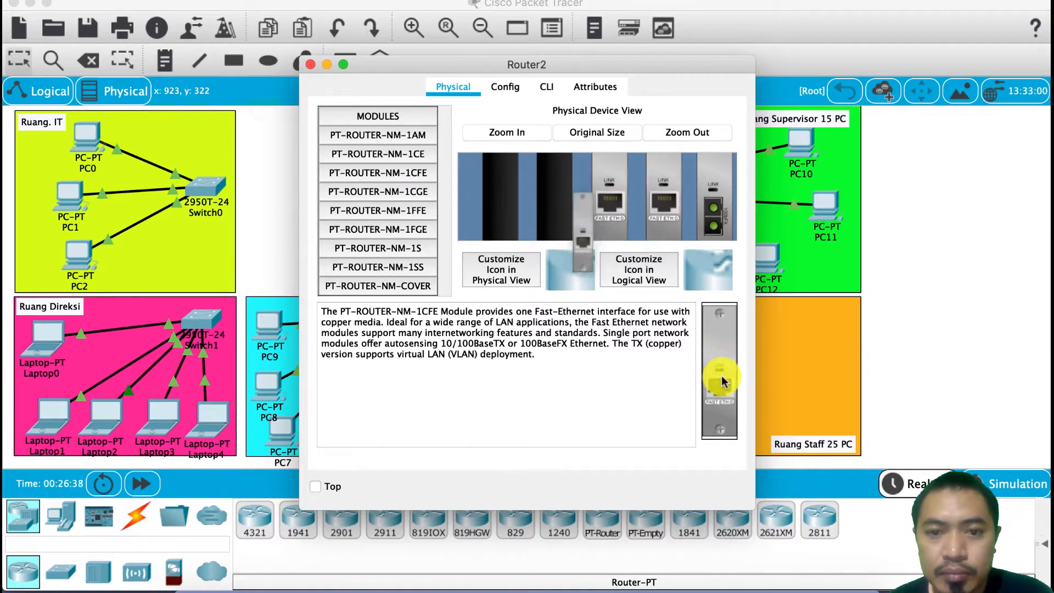
mouse_move(720, 376)
left_mouse_down()
mouse_move(681, 231)
mouse_move(620, 192)
left_mouse_up()
scroll(617, 191, "right", 5)
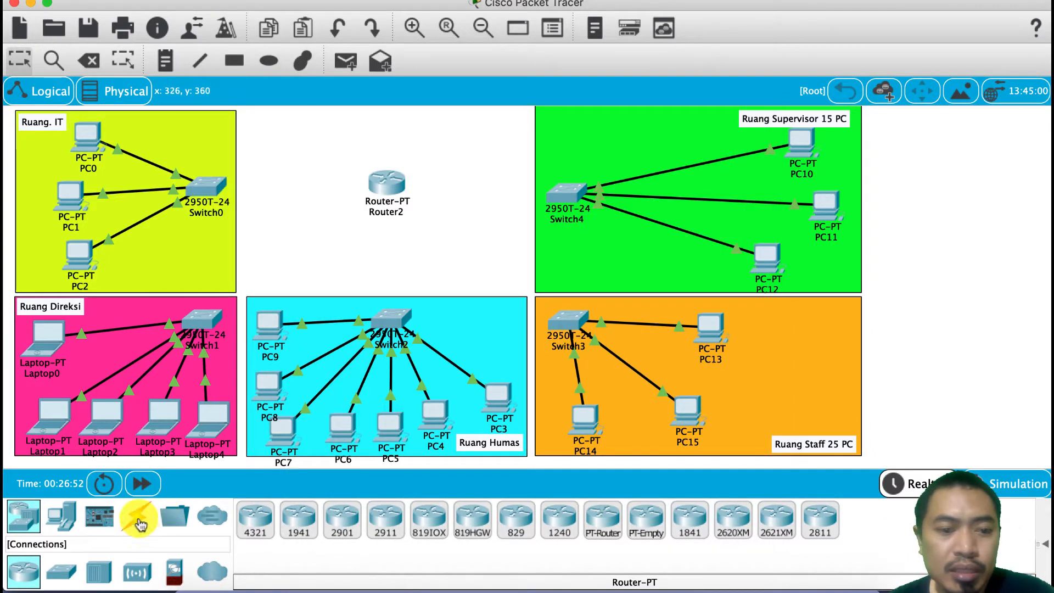
Step: Connect Switch0's FastEthernet0/3 to Router2's FastEthernet0/0 with a copper straight-through cable
left_click(136, 517)
left_click(386, 519)
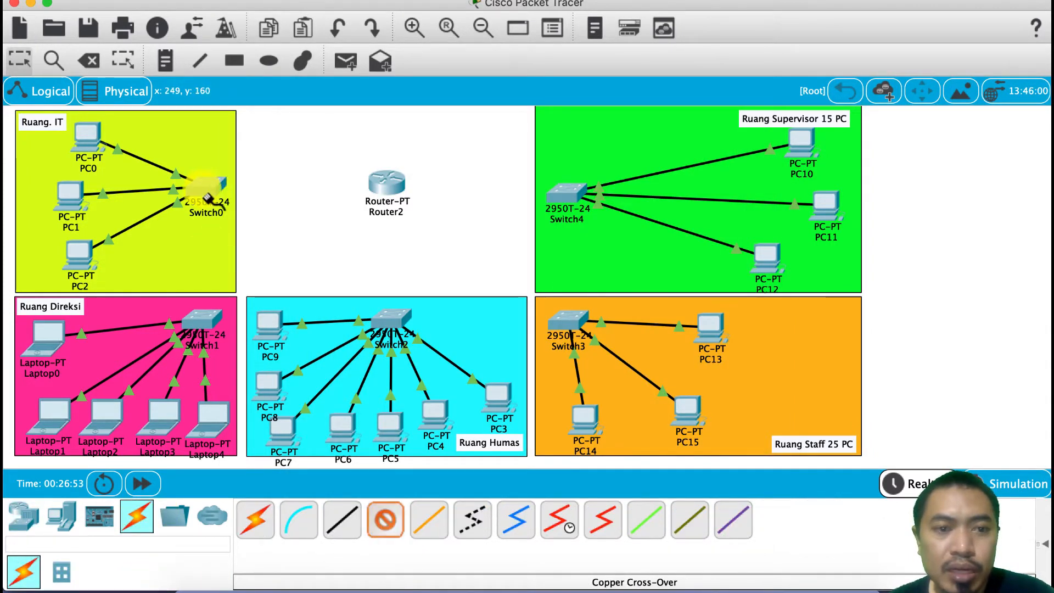
left_click(342, 519)
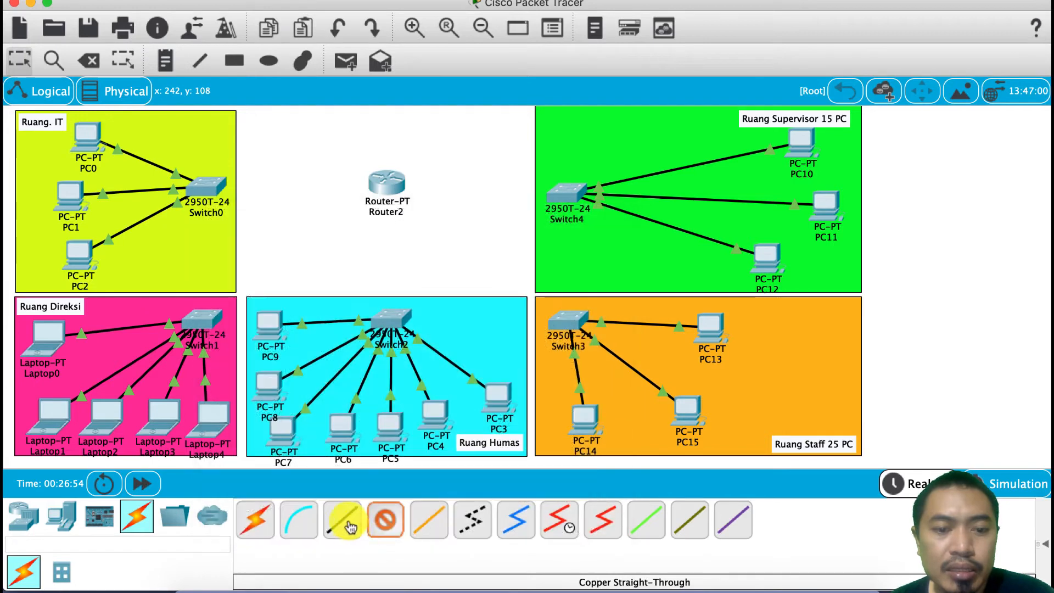
left_click(207, 186)
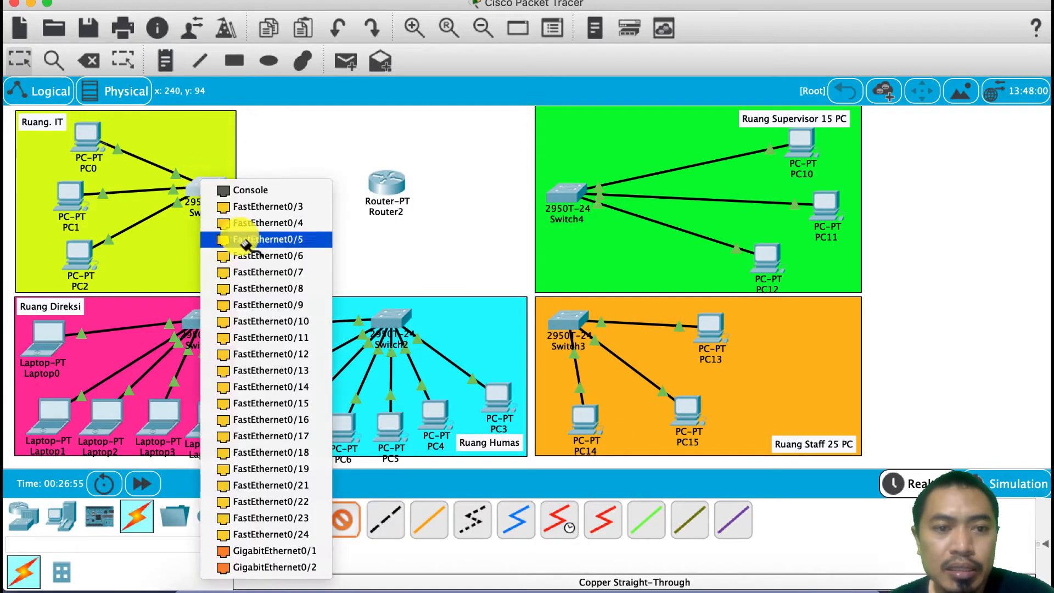
left_click(258, 206)
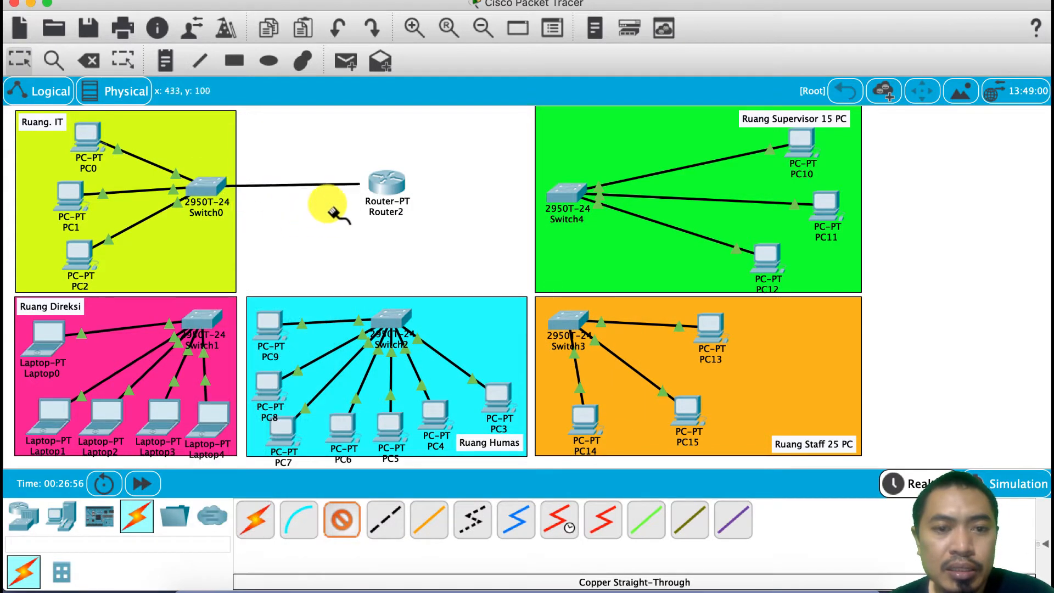
left_click(386, 186)
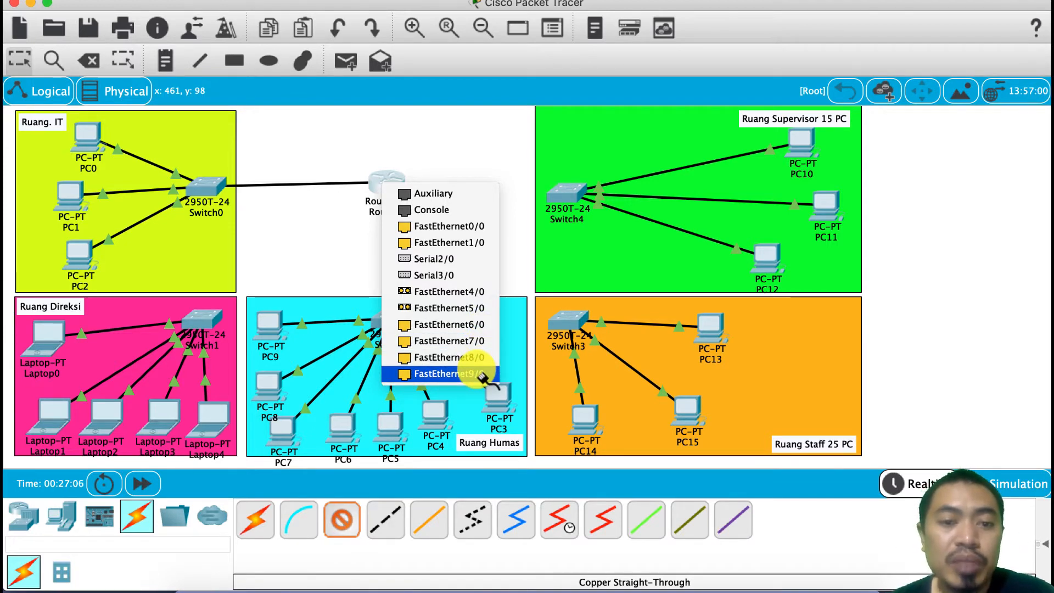
left_click(462, 226)
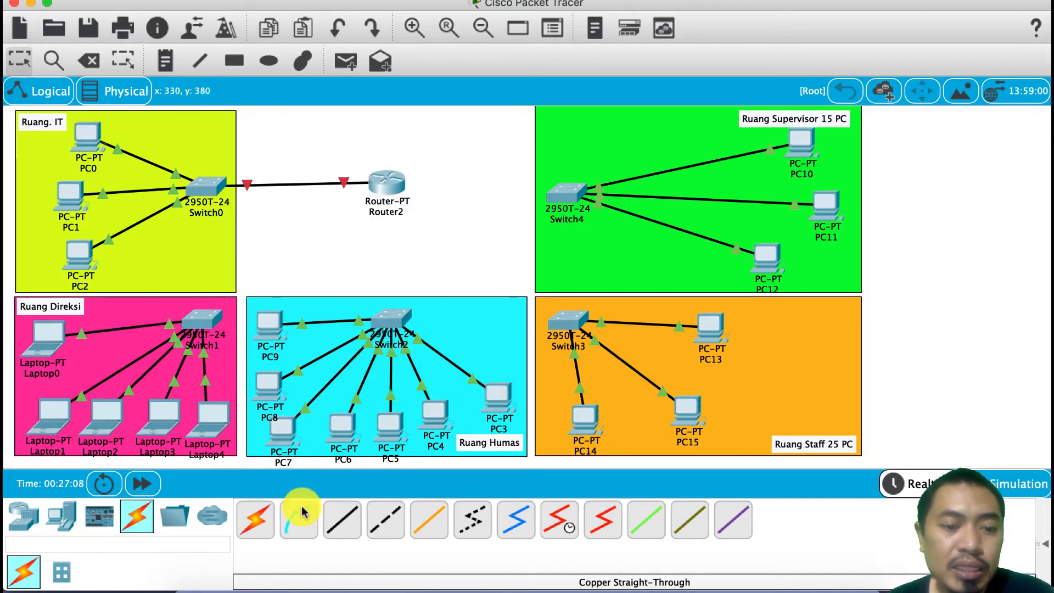
Step: Connect Switch1's FastEthernet0/13 to Router2's FastEthernet1/0 with a copper straight-through cable
left_click(341, 519)
left_click(201, 322)
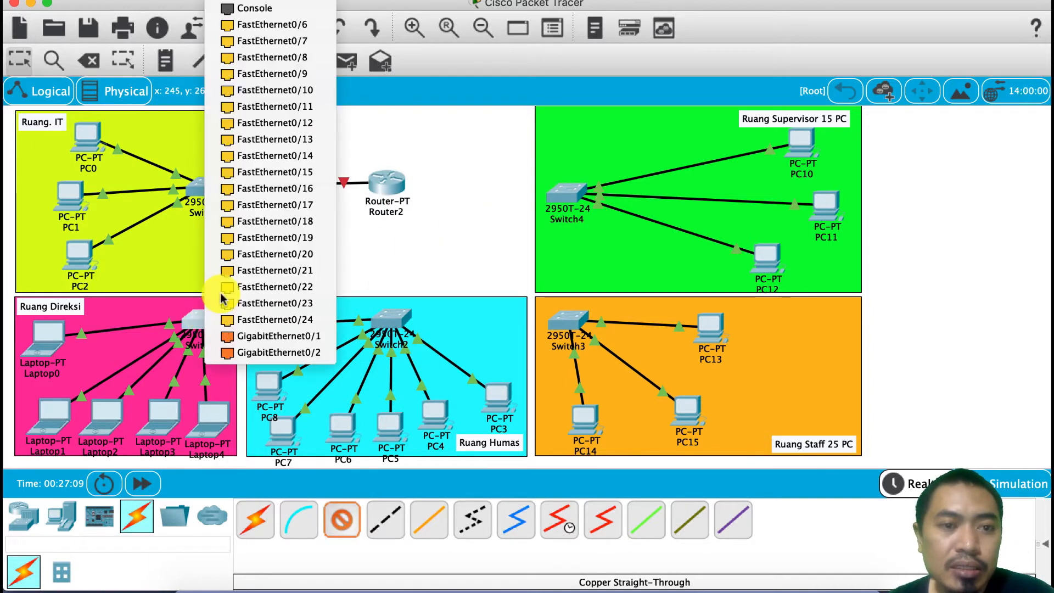
left_click(275, 140)
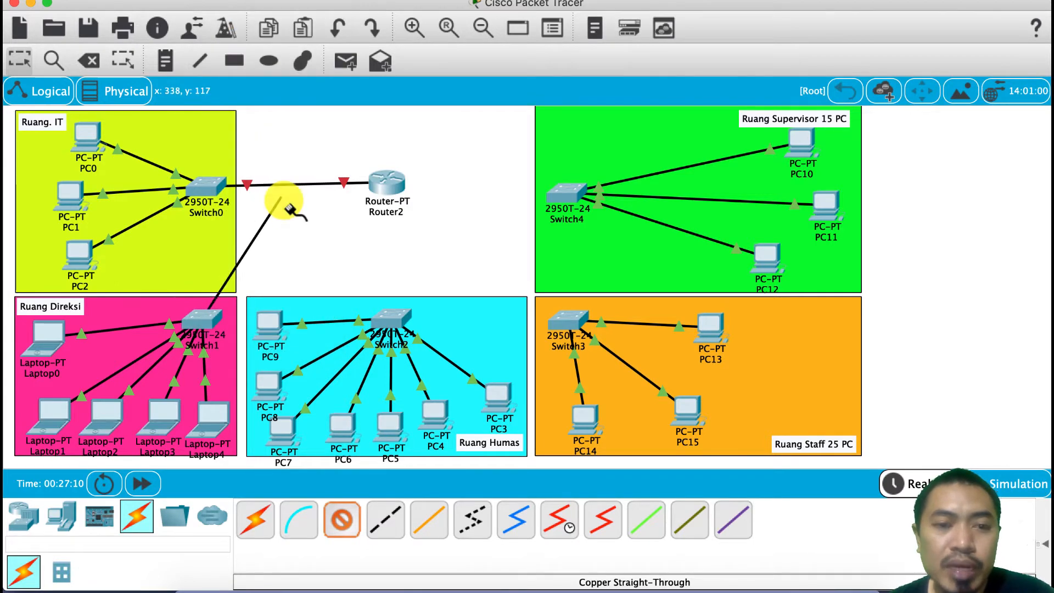
left_click(384, 183)
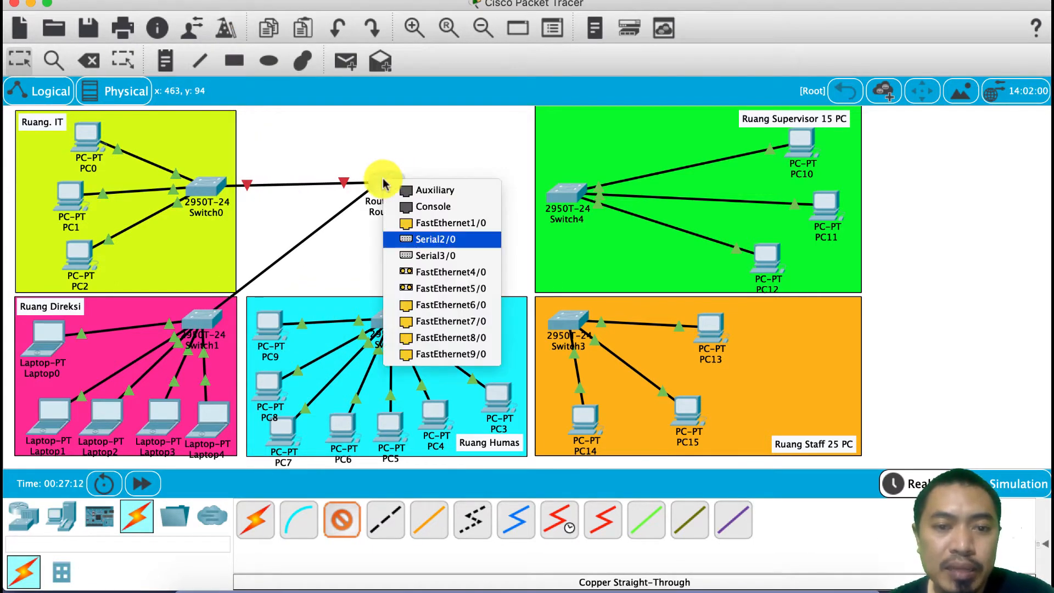
left_click(440, 223)
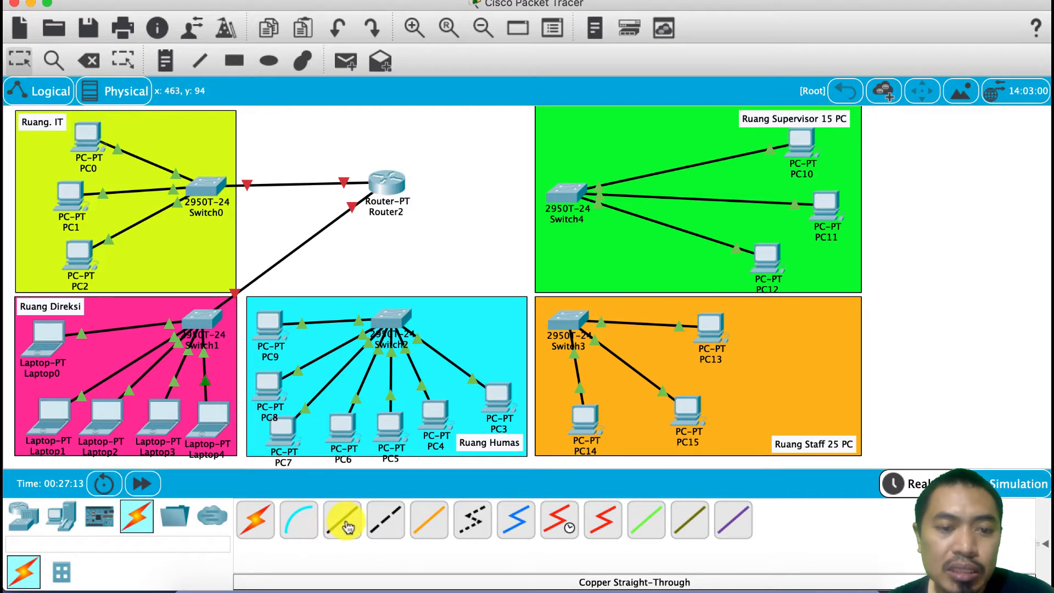
Step: Connect Switch2 in Ruang Humas to Router2's FastEthernet6/0 with a copper straight-through cable
left_click(348, 527)
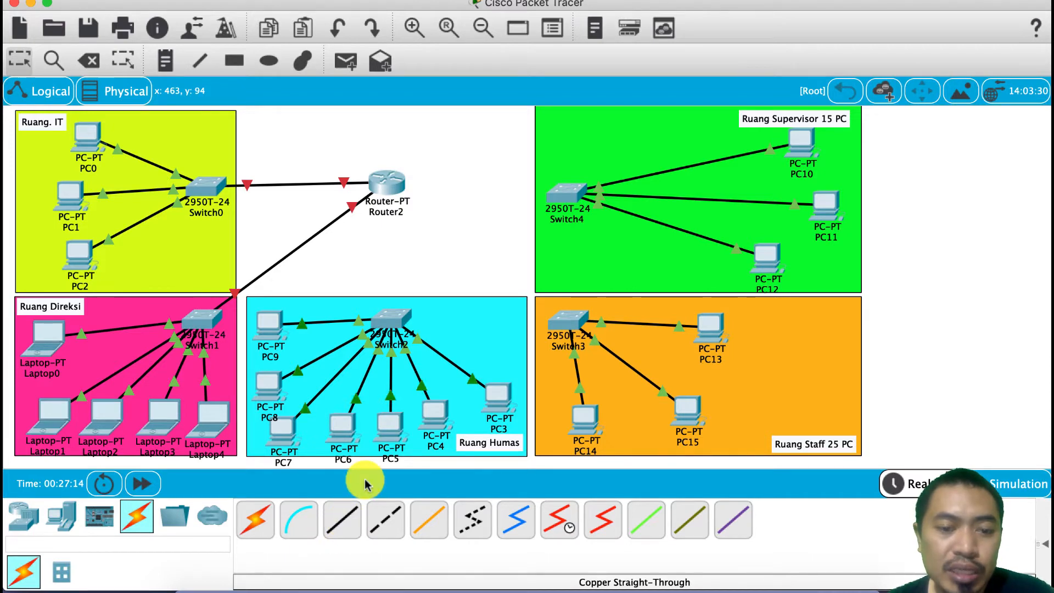
left_click(387, 316)
left_click(405, 206)
left_click(386, 184)
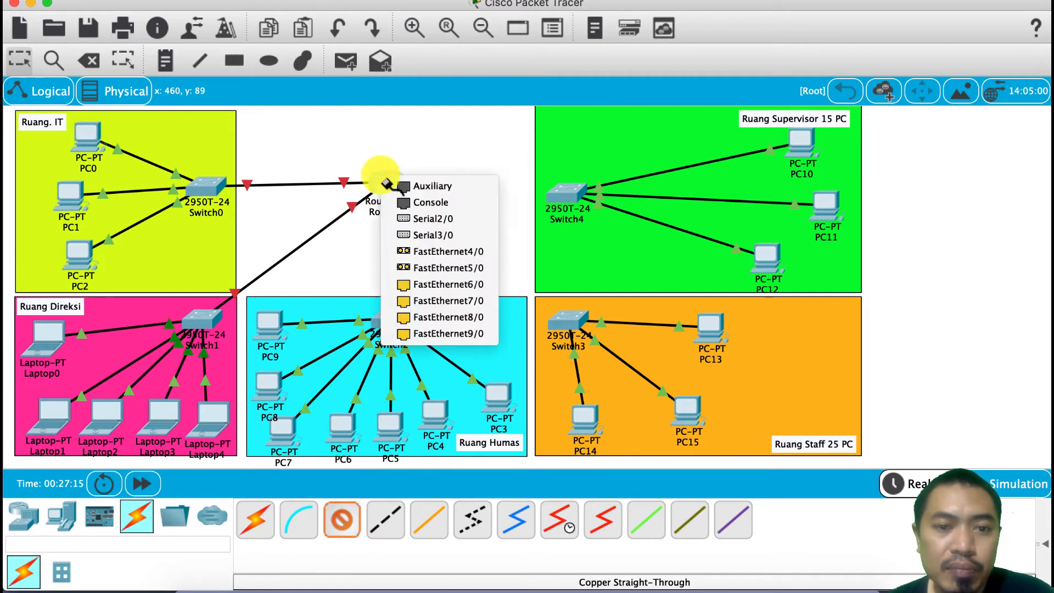
left_click(440, 284)
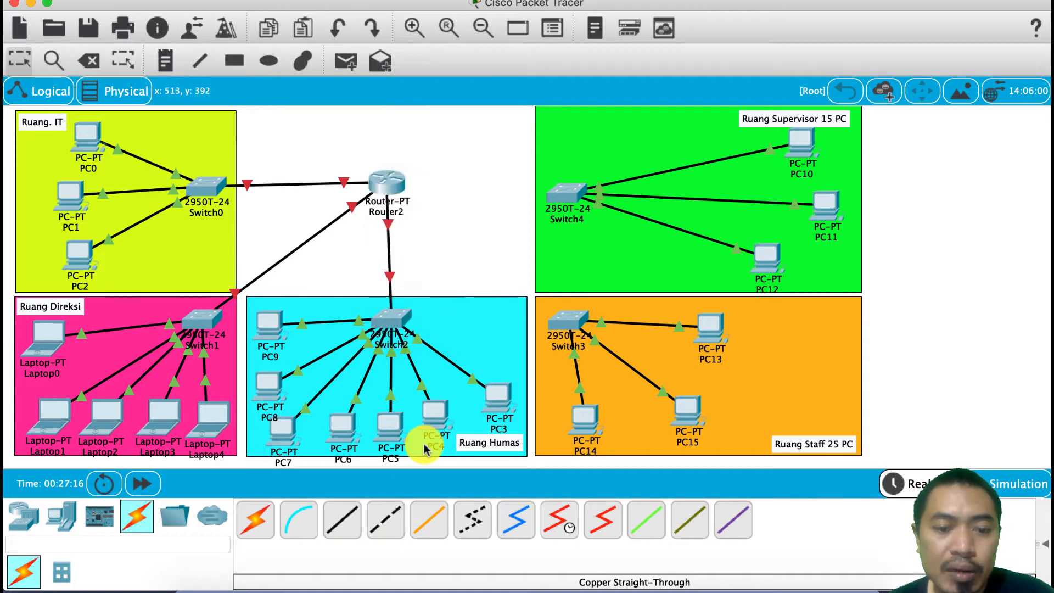
Step: Connect Switch3's FastEthernet0/18 to Router2's FastEthernet7/0 with a copper straight-through cable
left_click(357, 519)
left_click(566, 310)
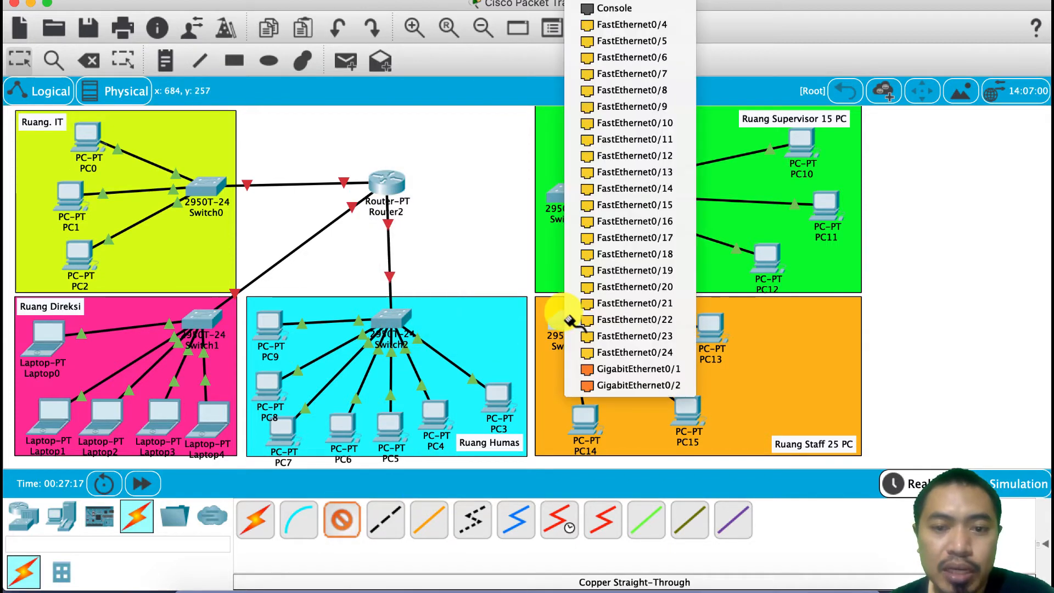
left_click(611, 258)
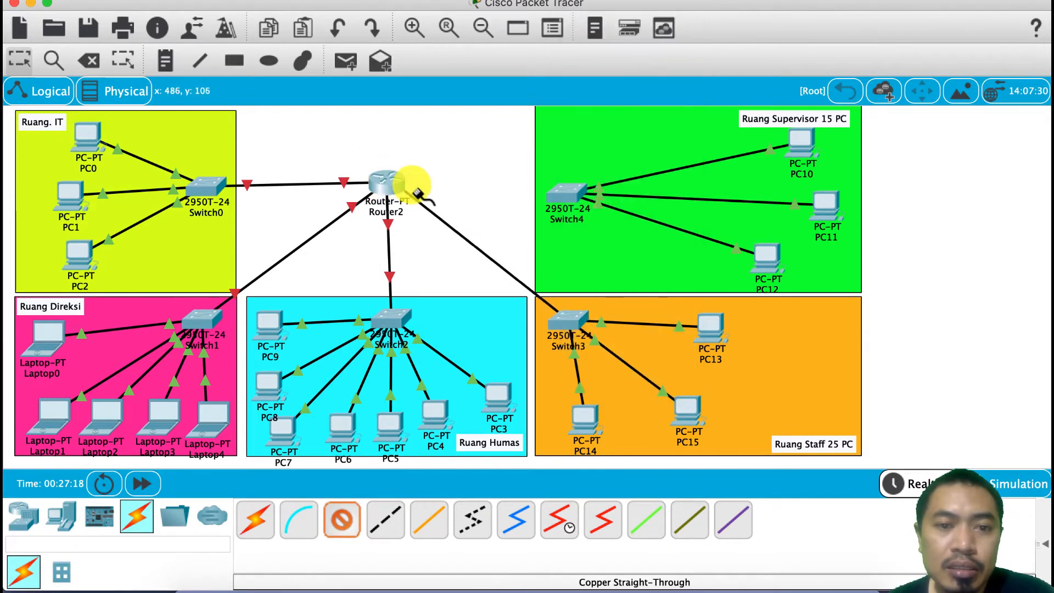
left_click(401, 190)
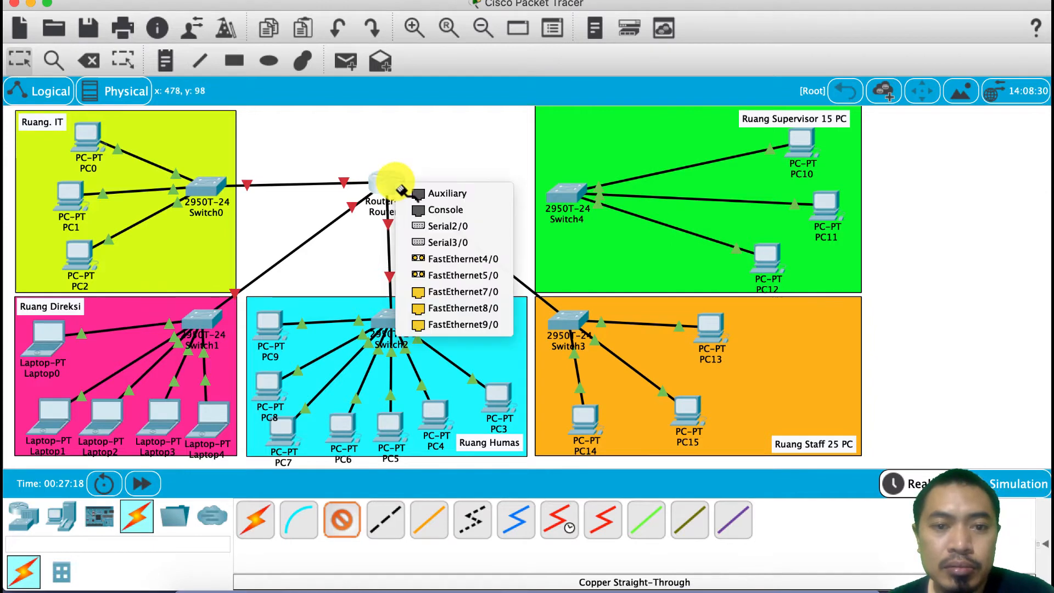
left_click(464, 291)
Step: Connect Switch4 in Ruang Supervisor to Router2's FastEthernet8/0 with a copper straight-through cable
left_click(351, 524)
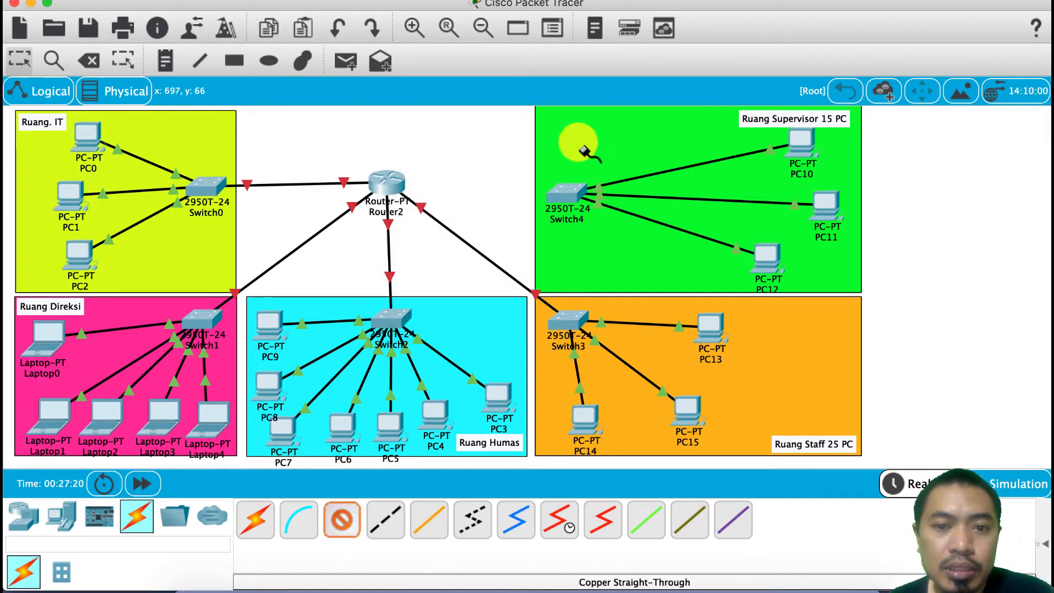
left_click(571, 201)
left_click(630, 207)
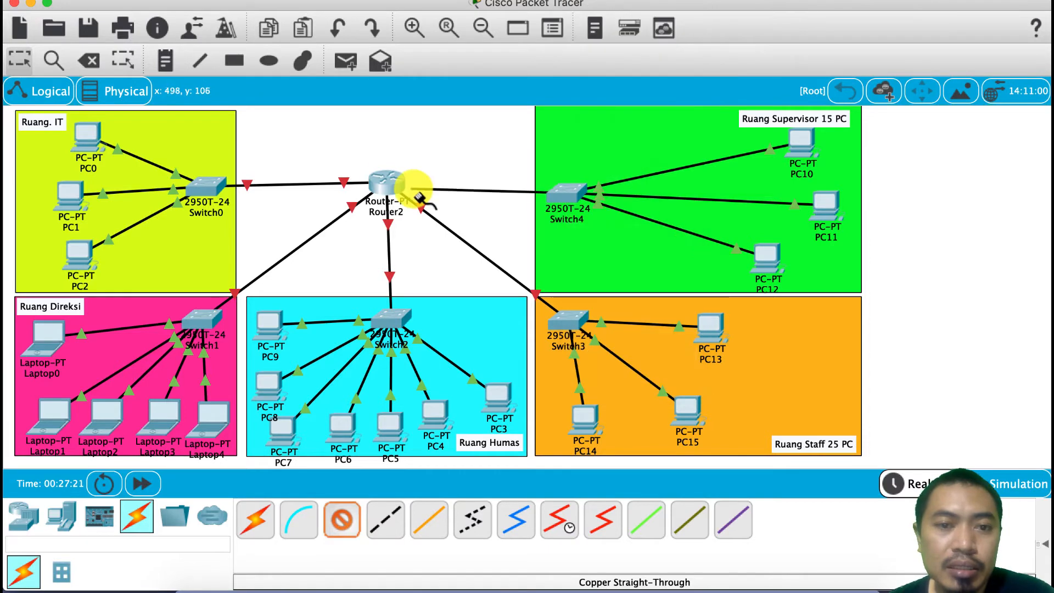
left_click(386, 189)
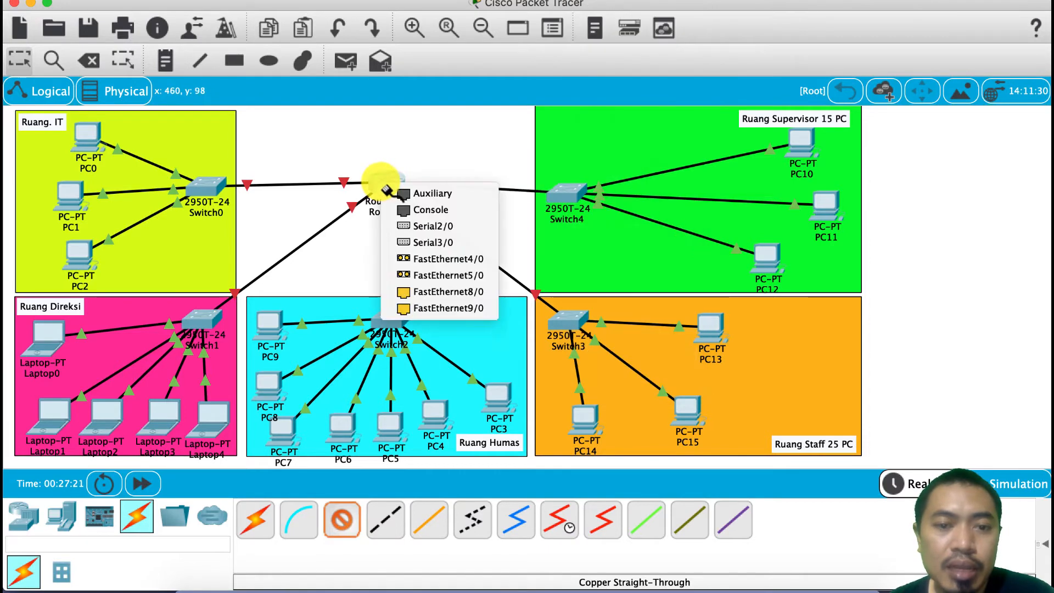
left_click(448, 292)
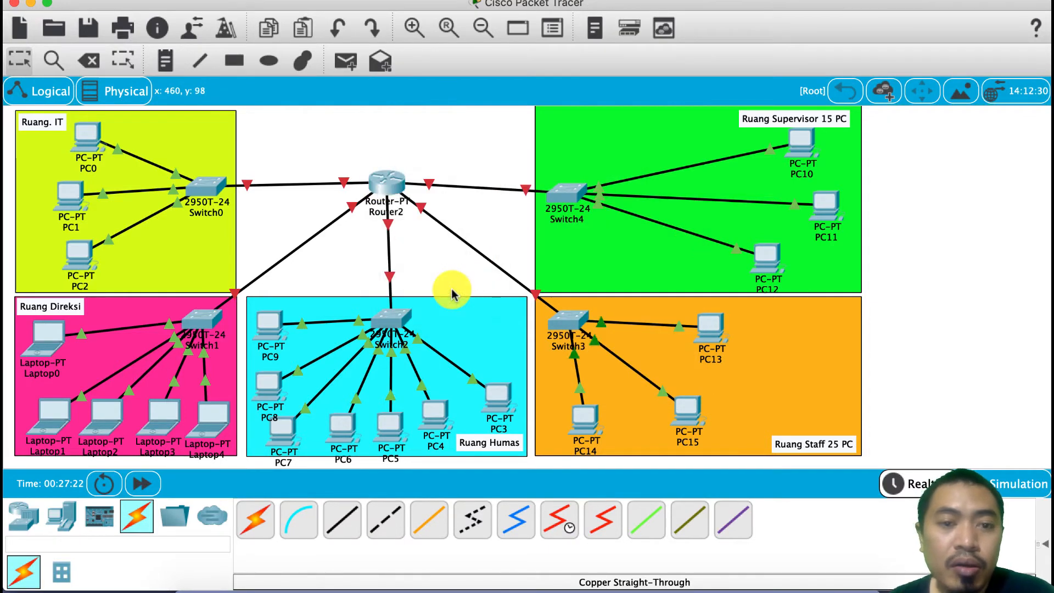
Step: Add the port notes 0/0 and 1/0 at Router2's end of the links to Switch0 and Switch1
left_click(171, 60)
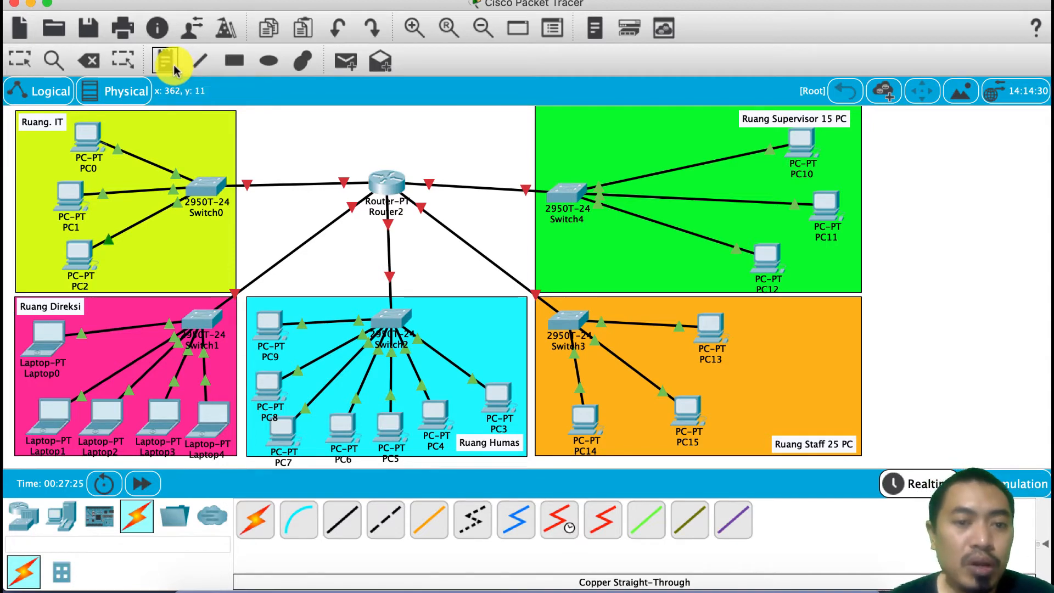
left_click(358, 169)
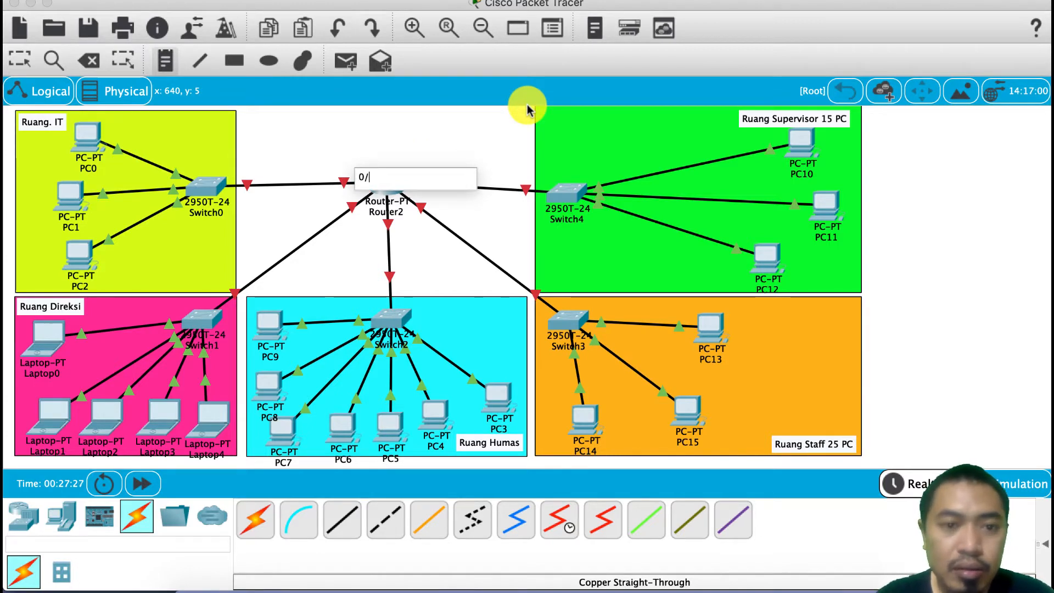
left_click(19, 59)
mouse_move(371, 180)
left_mouse_down()
mouse_move(351, 183)
mouse_move(368, 195)
left_mouse_up()
left_click(163, 61)
left_click(347, 207)
type("1/0")
left_click(19, 60)
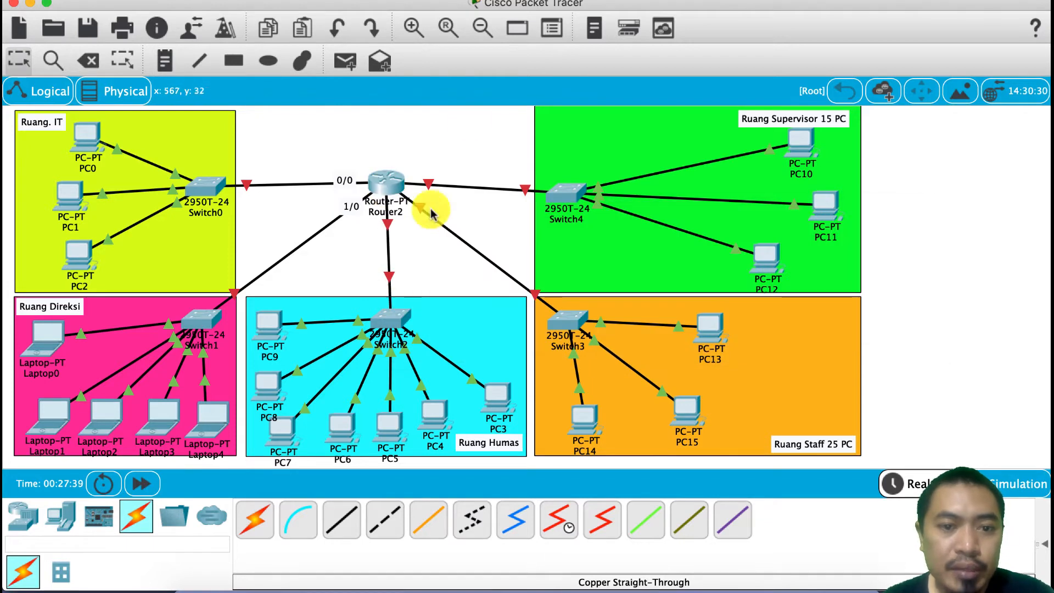
Step: Add the port notes 6/0 and 7/0 at Router2's end of the links to Switch2 and Switch3
left_click(164, 61)
left_click(385, 224)
type("6/0")
left_click(19, 60)
left_click(163, 62)
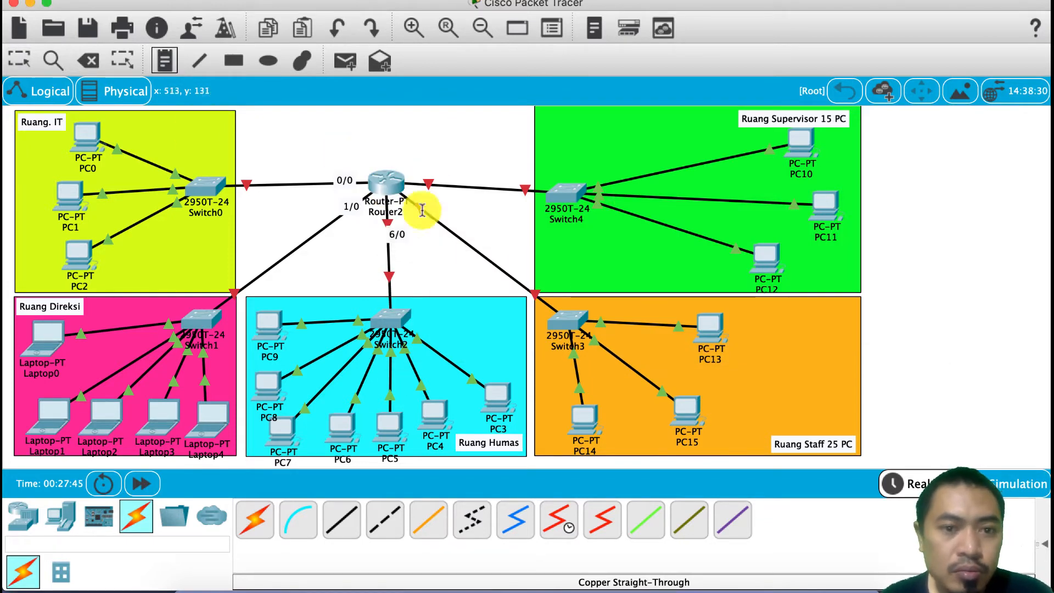
left_click(417, 206)
type("7/0")
Step: Add the port note 8/0 on Router2's link to Switch4 and move the port notes close around the router
left_click(164, 61)
left_click(430, 178)
type("8/0")
left_click(19, 60)
left_click_drag(439, 185, 421, 207)
left_click_drag(398, 235, 386, 224)
left_click(443, 266)
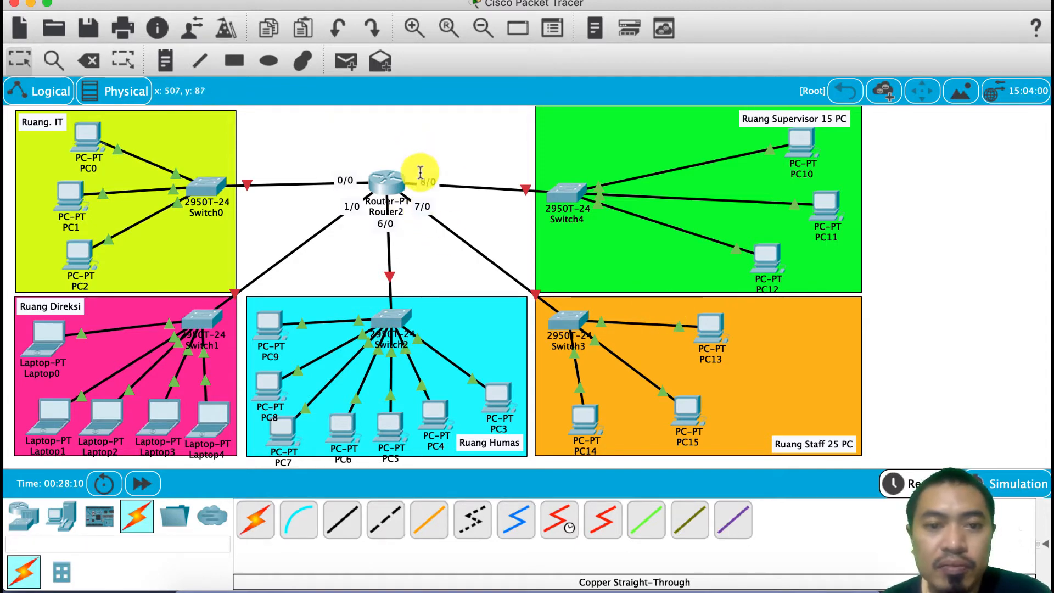
Step: Delete the three cables connecting Router2 to Switch2, Switch3 and Switch4
mouse_move(790, 173)
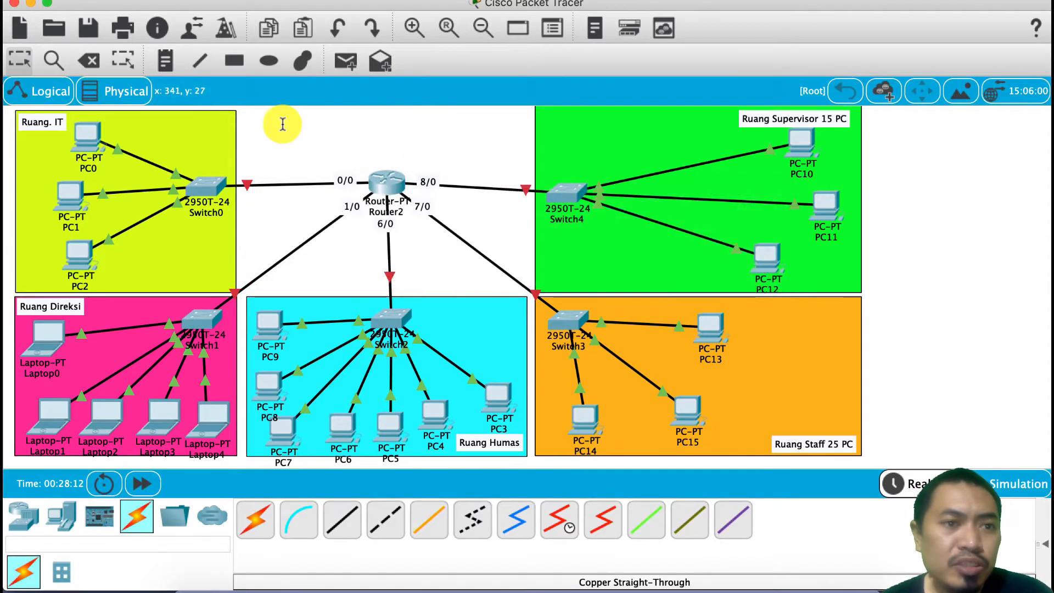
left_click(88, 61)
left_click(389, 264)
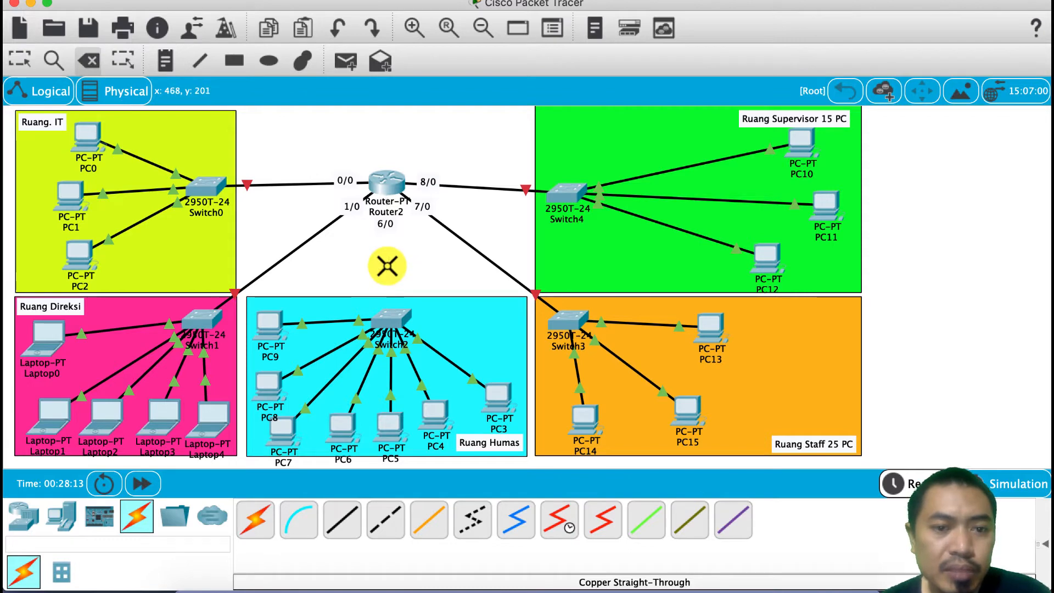
left_click(456, 232)
left_click(483, 186)
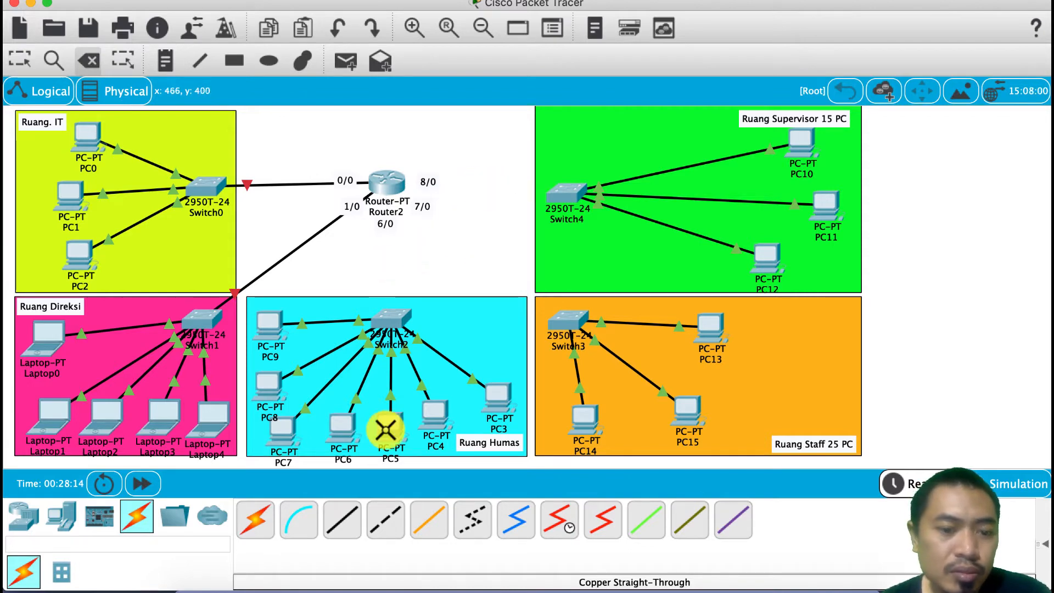
Step: Reconnect Switch2 to Router2's FastEthernet6/0 with a copper straight-through cable
left_click(349, 528)
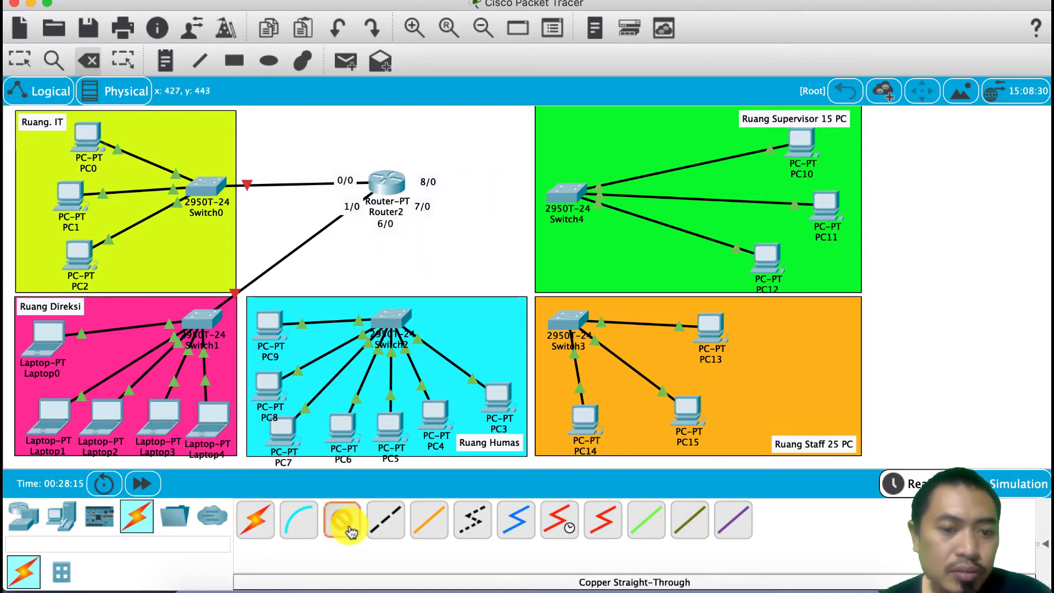
left_click(386, 314)
left_click(454, 238)
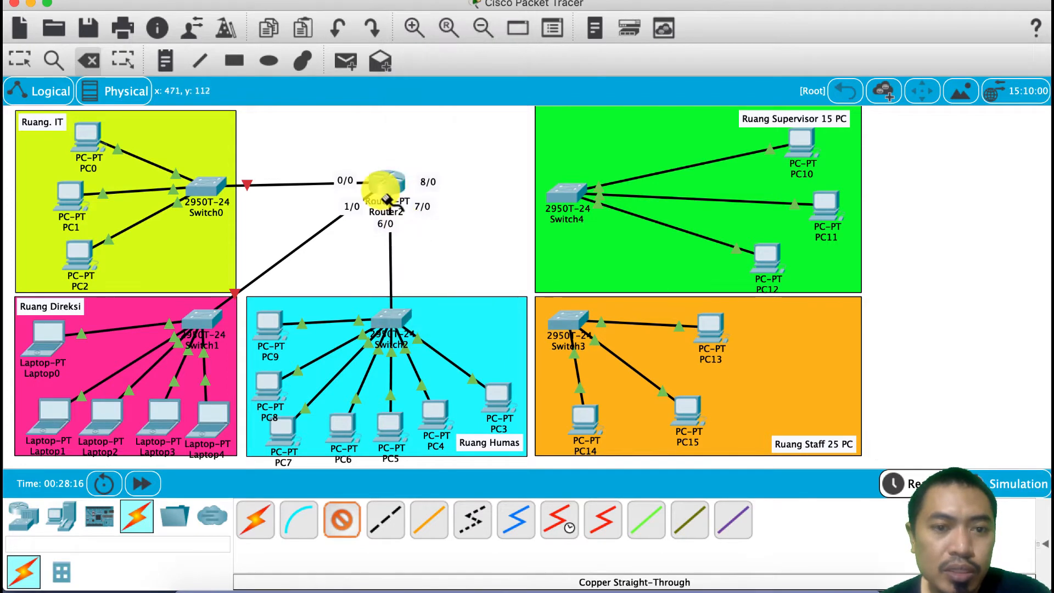
left_click(381, 185)
left_click(429, 293)
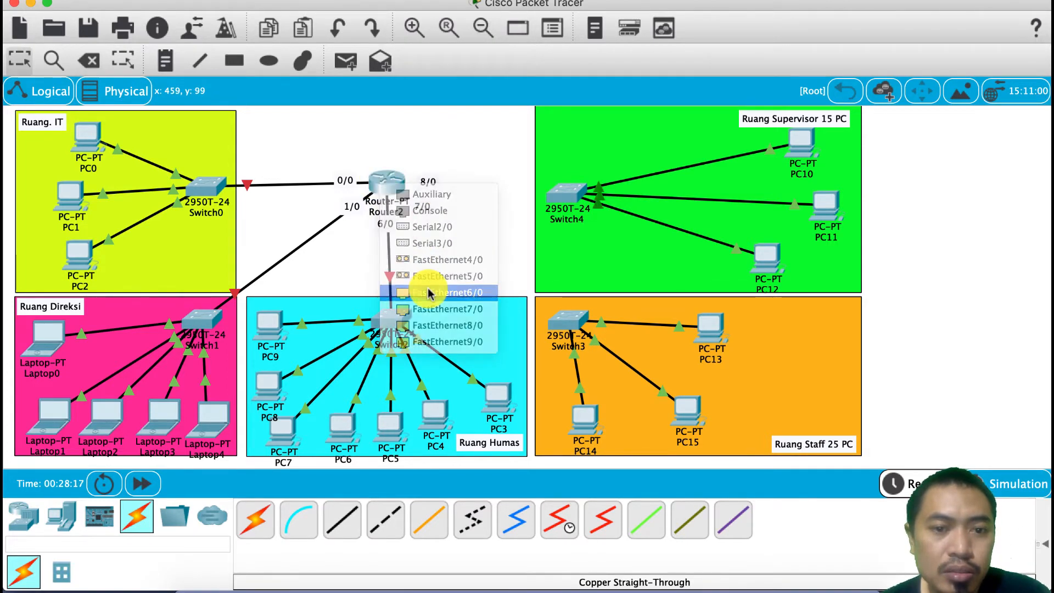
Step: Reconnect Switch3's FastEthernet0/14 to Router2's FastEthernet7/0 with a copper straight-through cable
left_click(342, 519)
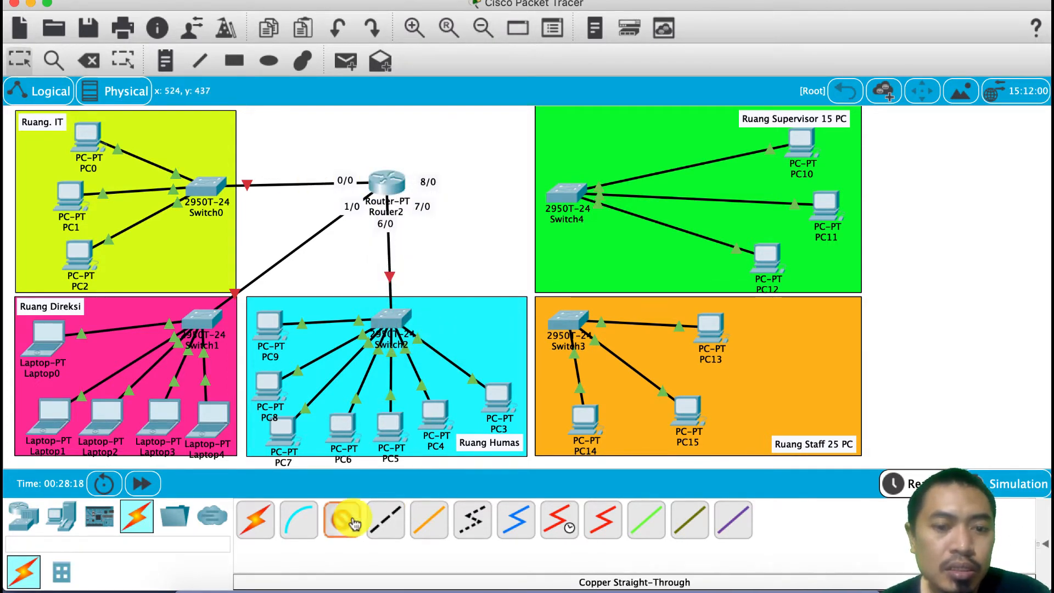
left_click(563, 320)
left_click(617, 192)
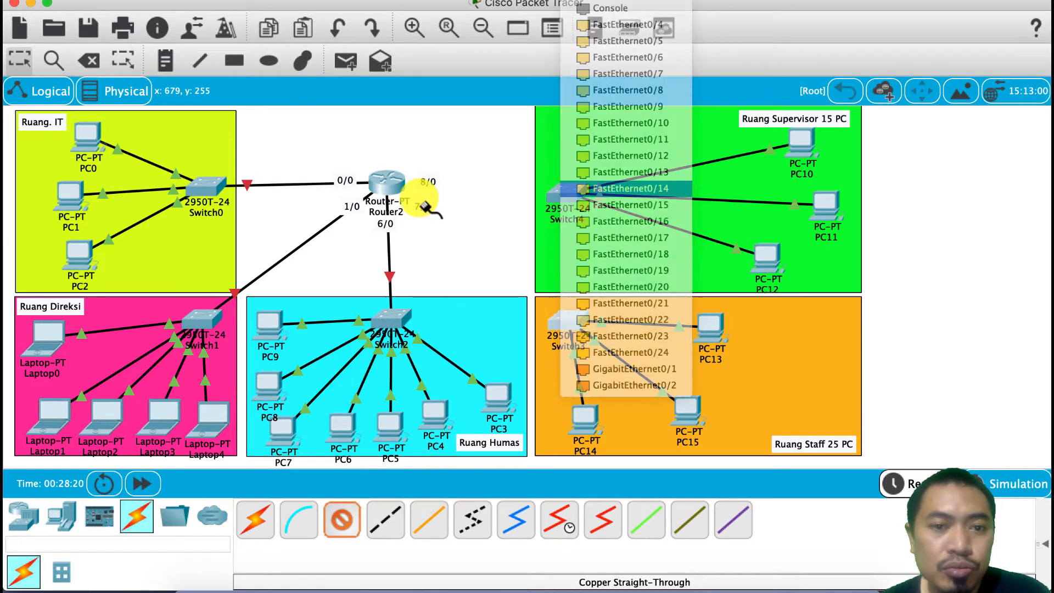
left_click(385, 180)
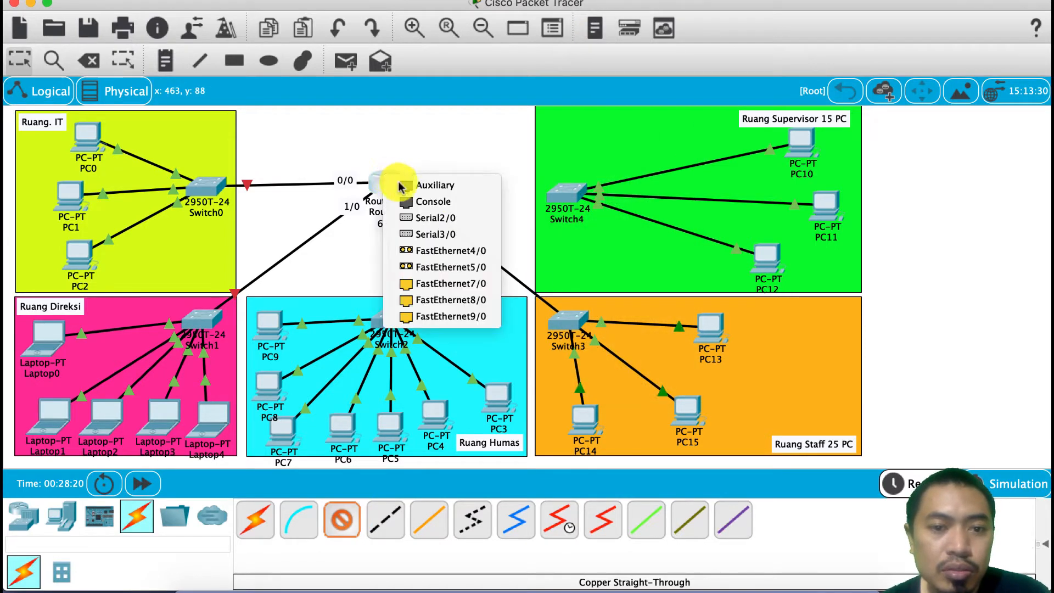
left_click(449, 283)
Step: Reconnect Switch4's FastEthernet0/15 to Router2's FastEthernet8/0 with a copper straight-through cable
left_click(341, 519)
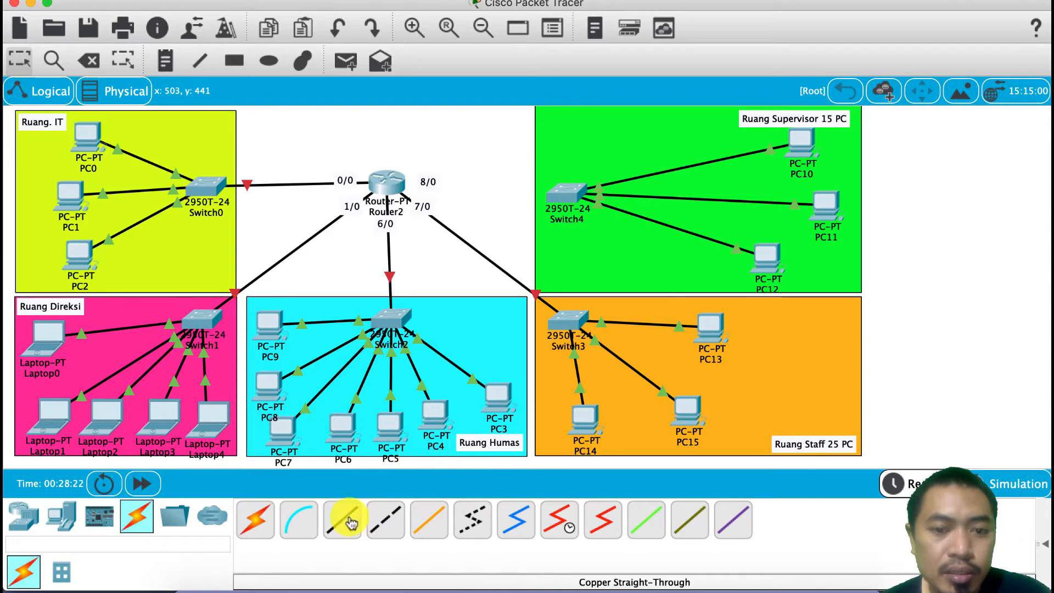
left_click(568, 193)
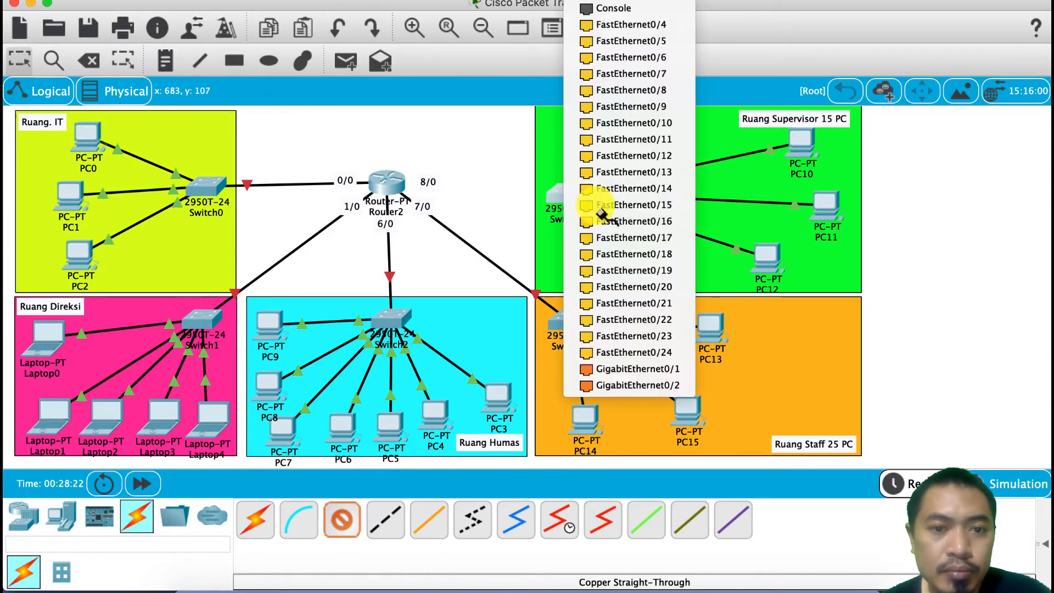
left_click(593, 205)
left_click(385, 182)
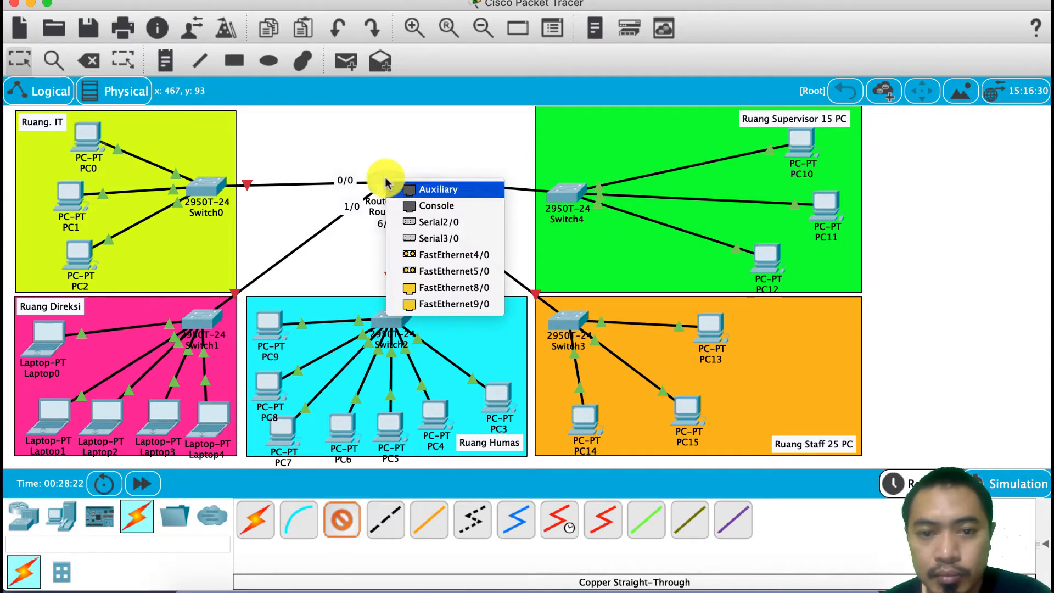
left_click(449, 290)
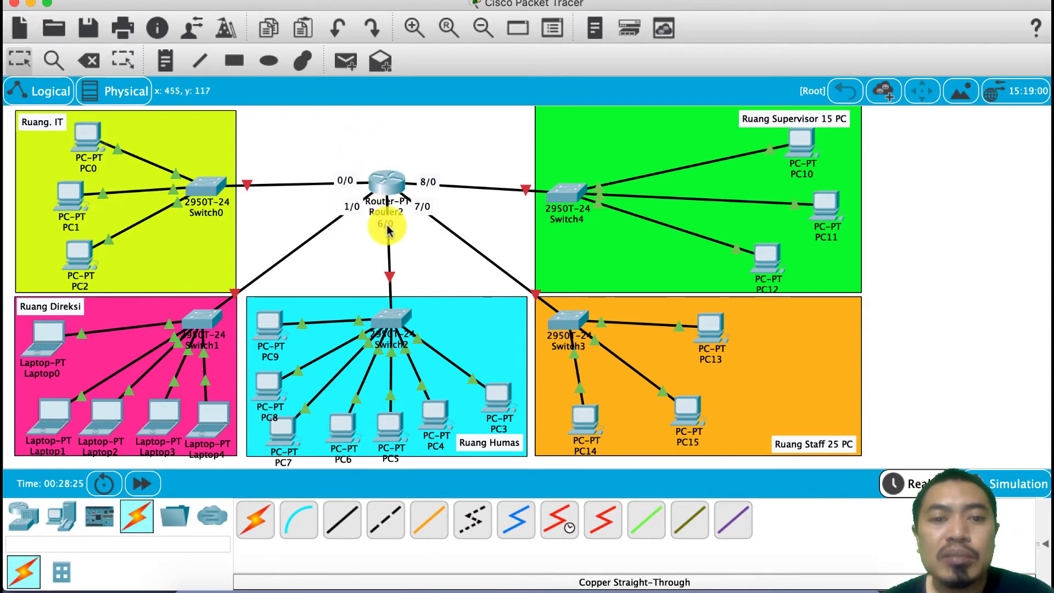
Step: Open Router2's configuration, turn on the port status of FastEthernet0/0 and highlight the equivalent no shutdown command
left_click(387, 193)
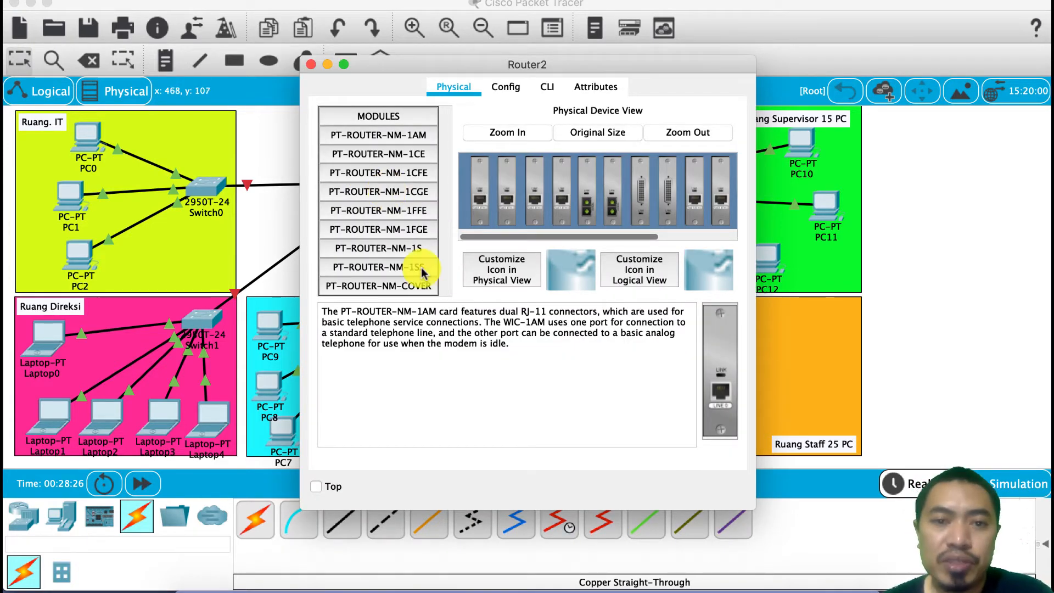
left_click(506, 88)
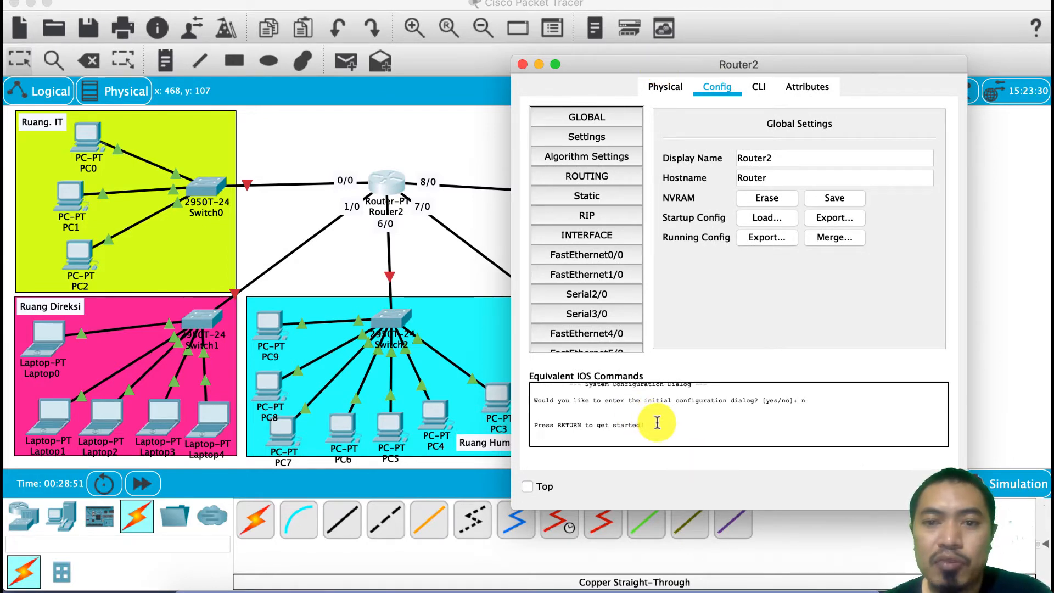
scroll(600, 301, "down", 5)
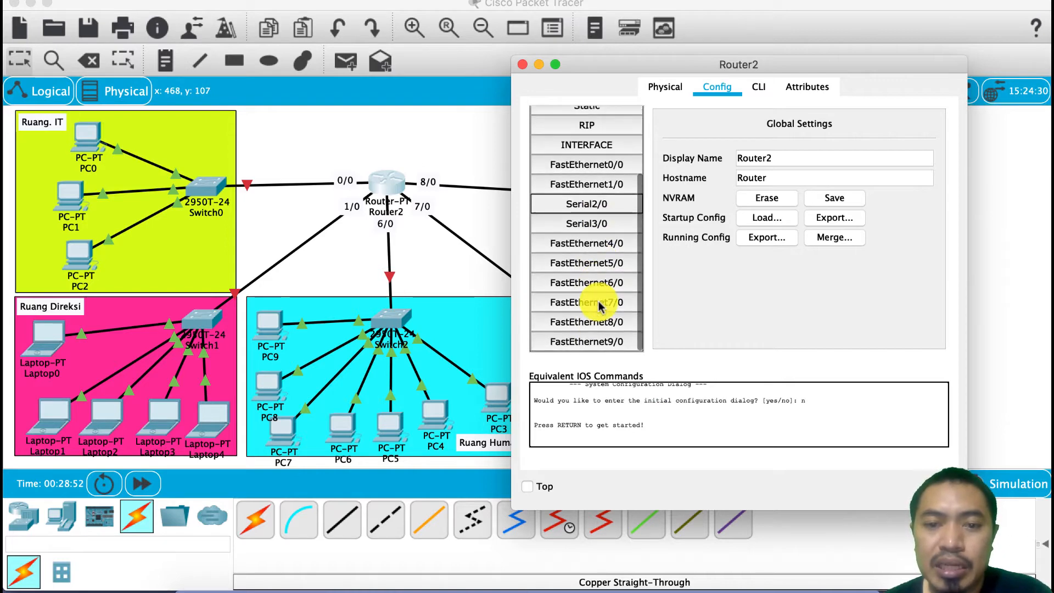
left_click(604, 166)
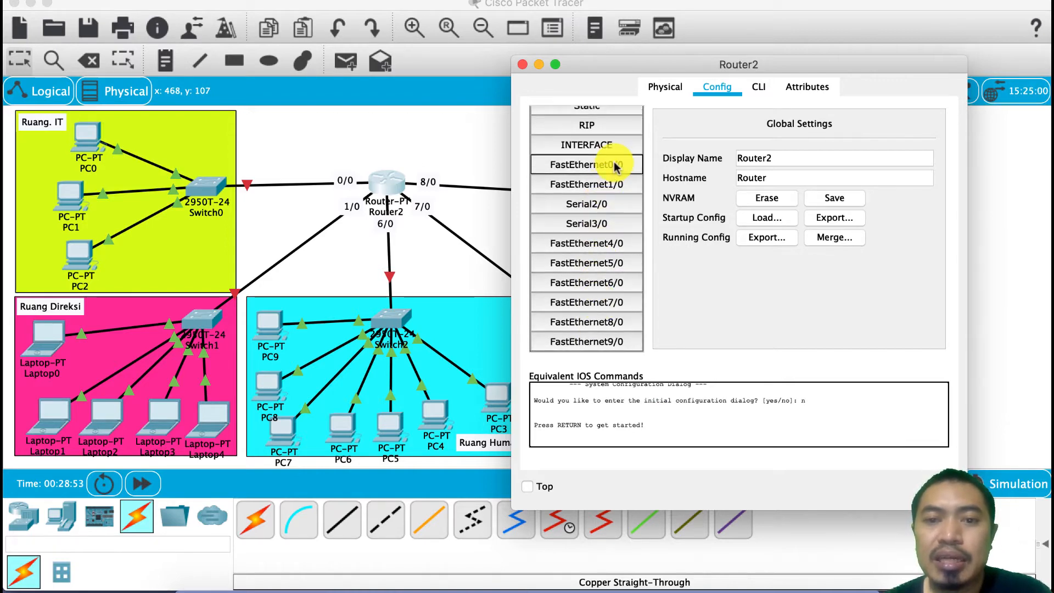
left_click(587, 165)
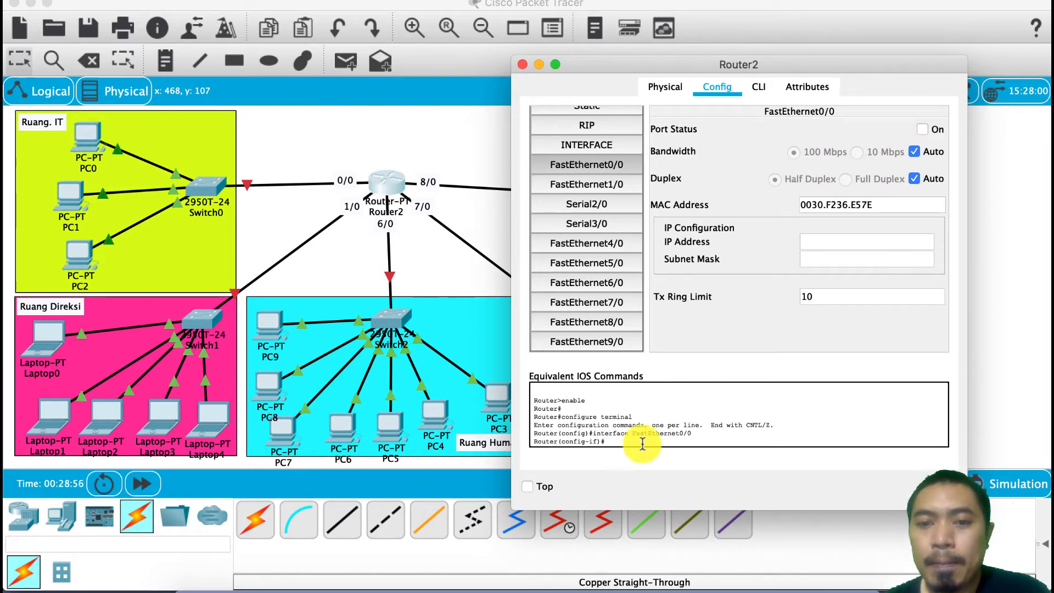
left_click(923, 131)
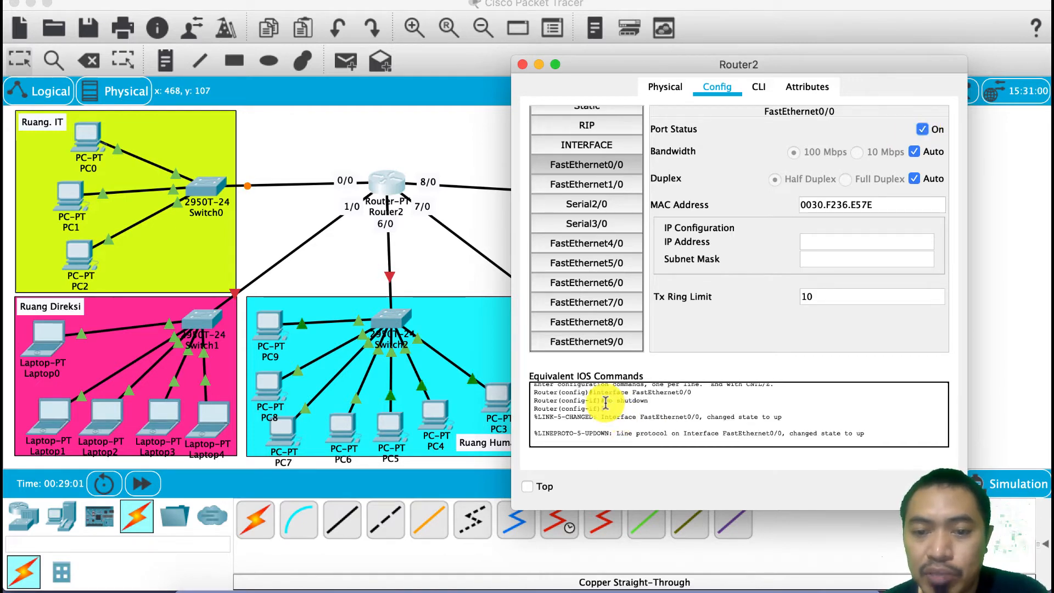
left_click_drag(605, 401, 653, 401)
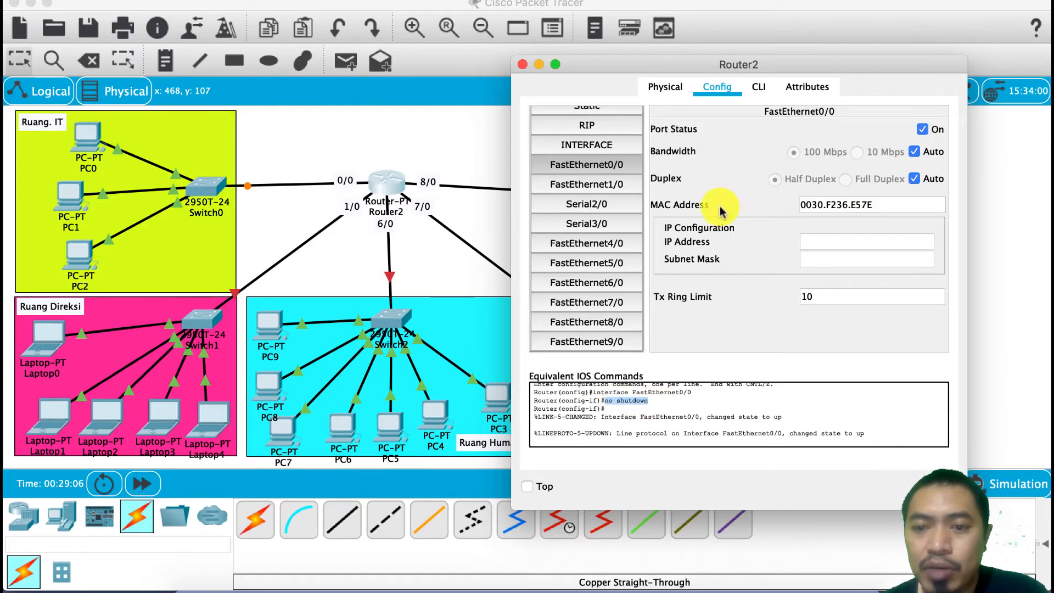
Step: Look up Ruang IT's gateway in the Word allocation table and set Router2's FastEthernet0/0 IP address to 192.168.3.4
left_click(836, 242)
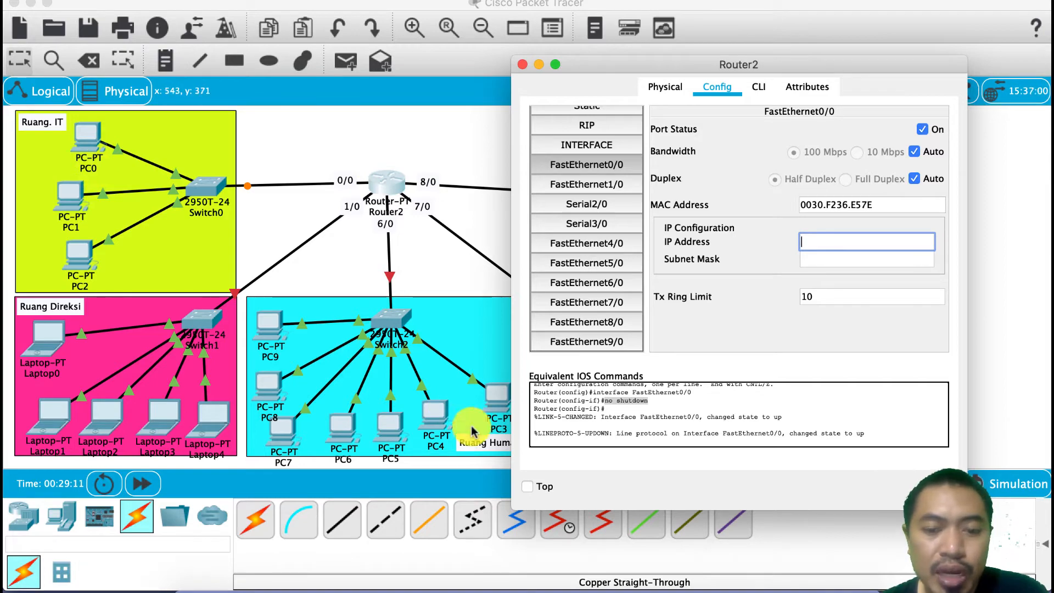
left_click(526, 585)
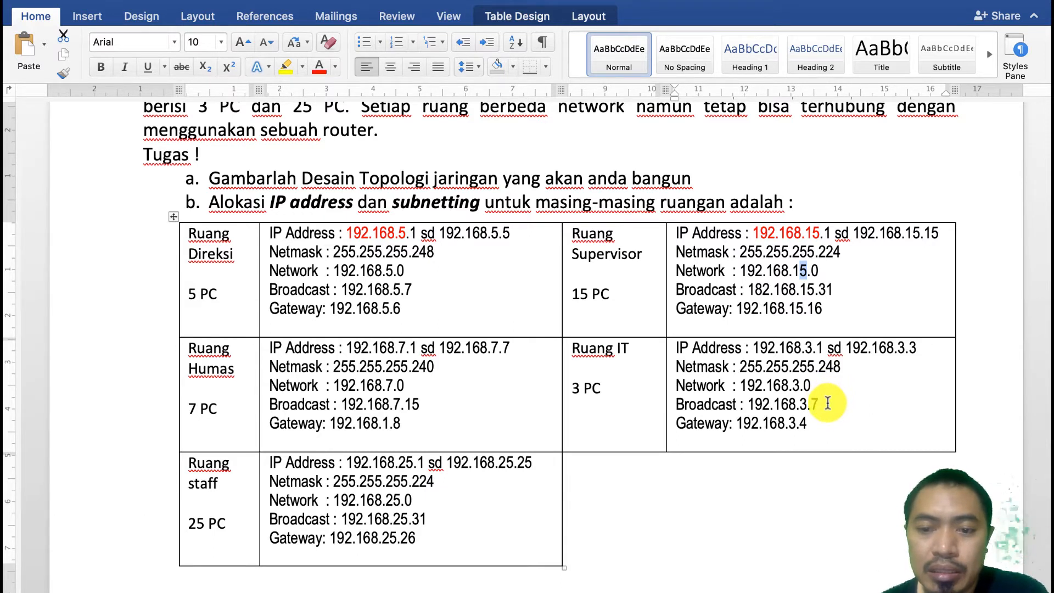
left_click_drag(809, 423, 763, 426)
left_click(751, 585)
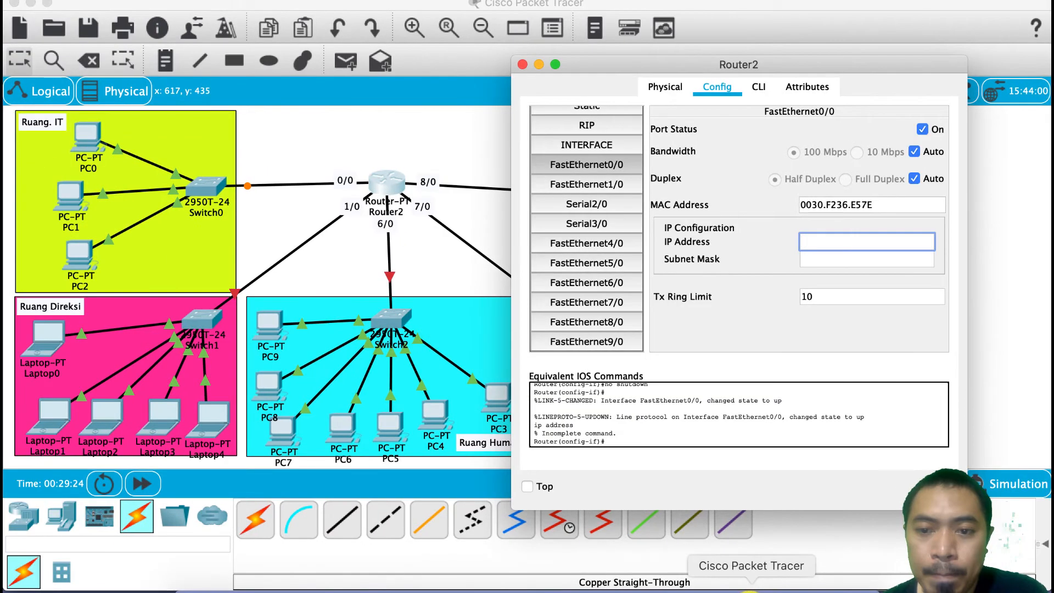
type(".1")
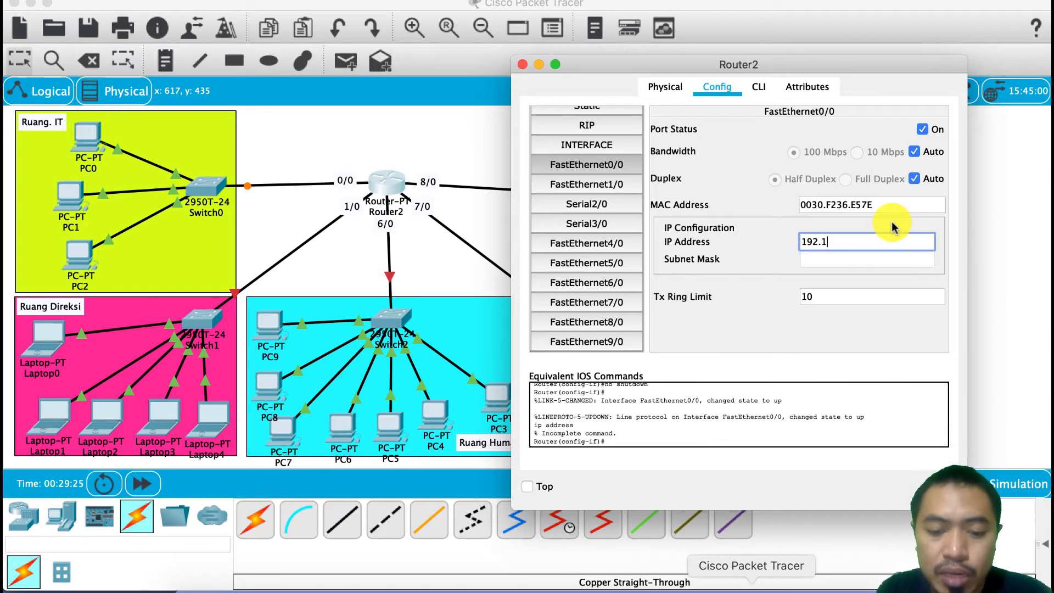
type("68.3")
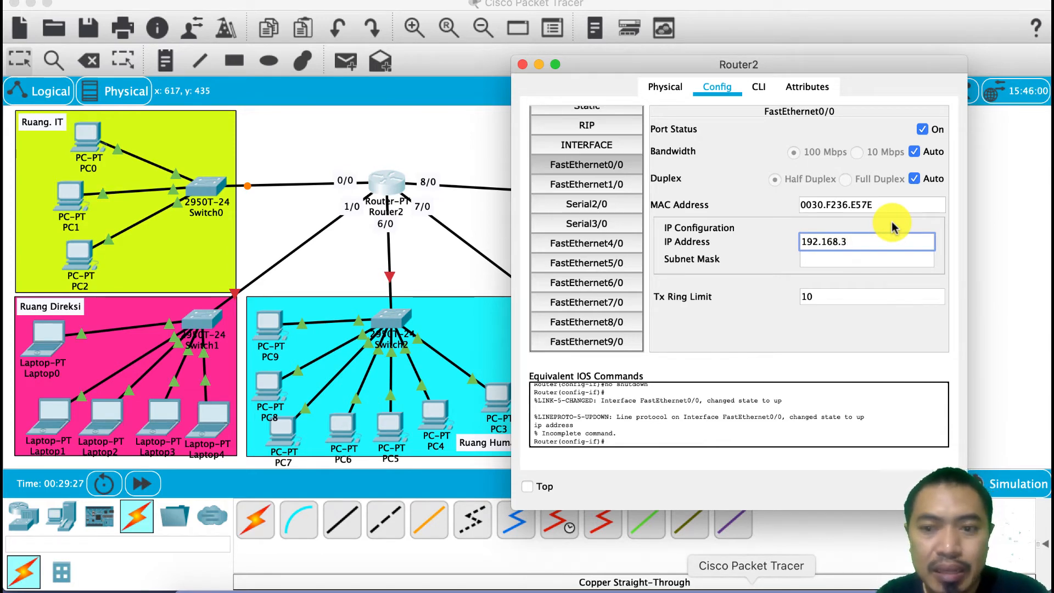
type(".4")
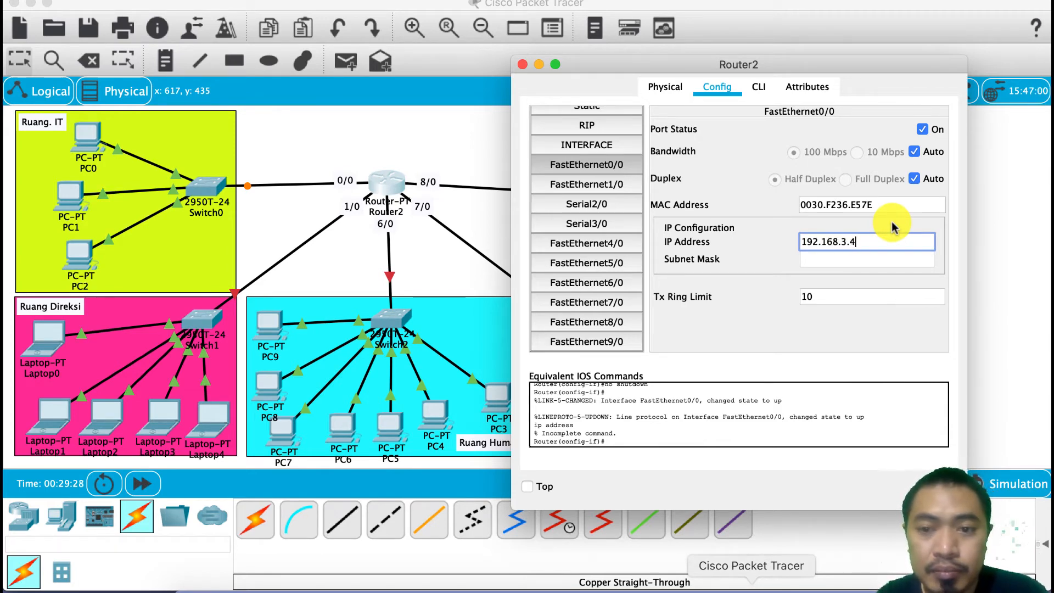
key("Tab")
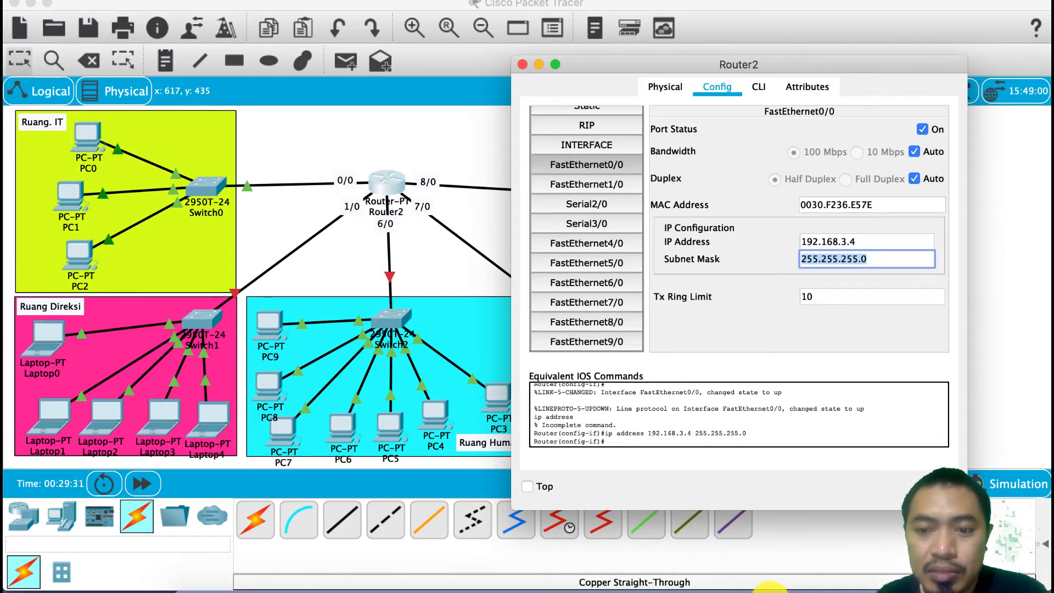
Step: Set FastEthernet0/0's subnet mask to 255.255.255.240 and consult Ruang IT's netmask in the Word allocation table
left_click(894, 256)
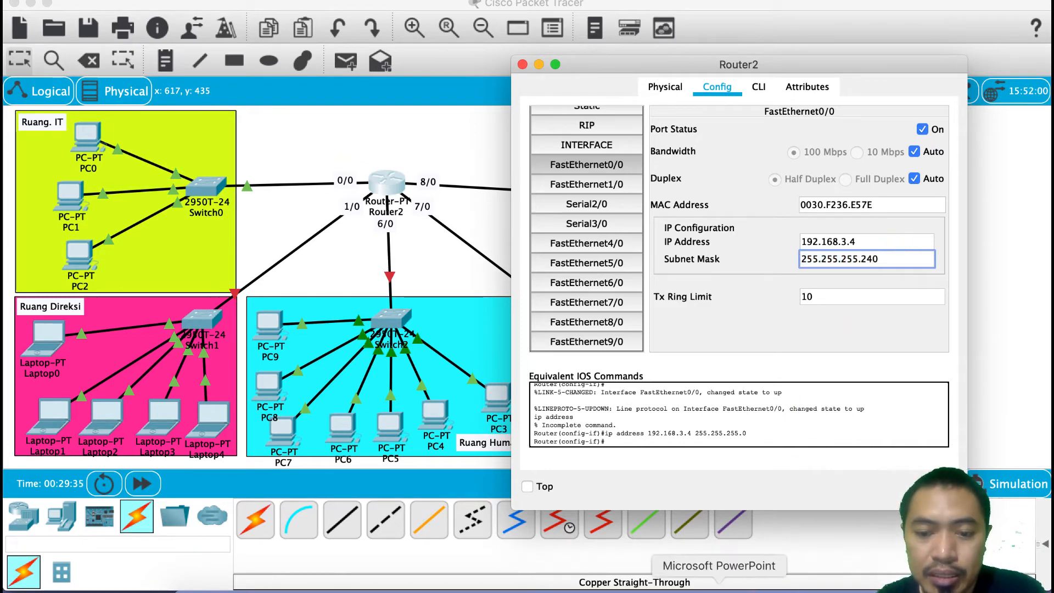
left_click(529, 583)
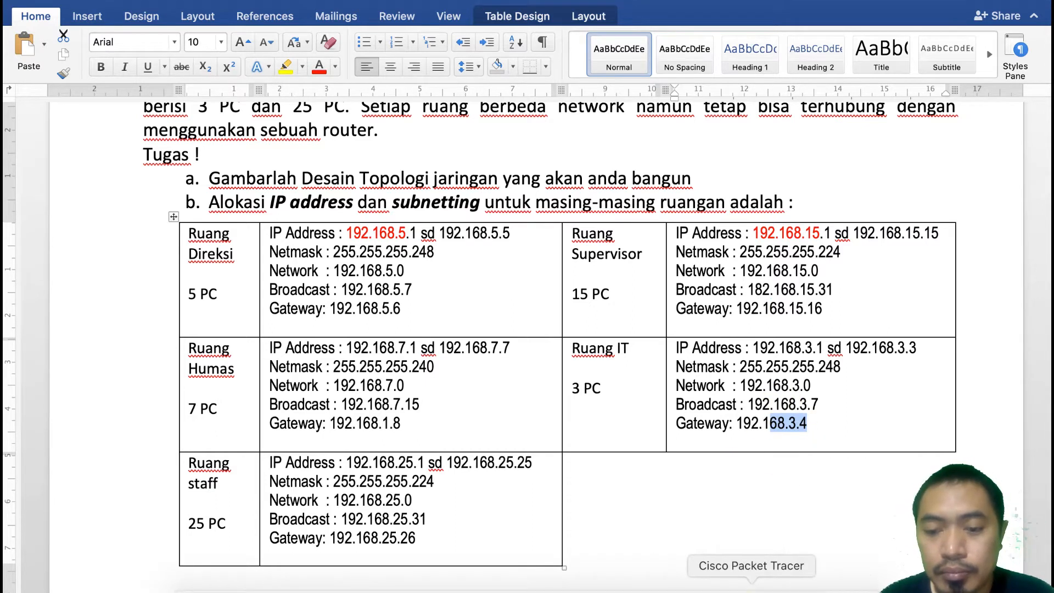
left_click(752, 592)
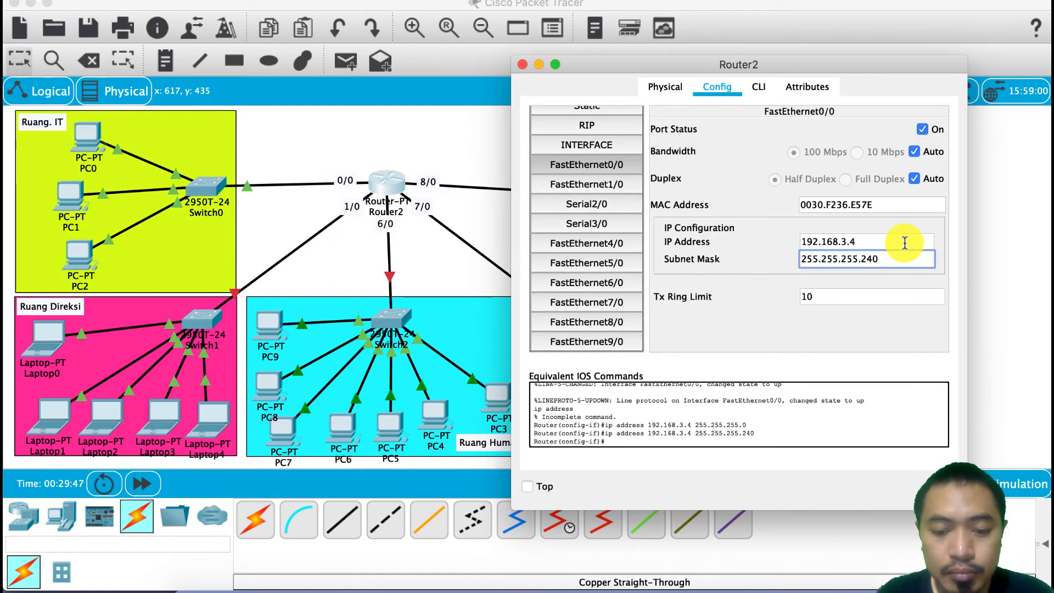
Step: Correct FastEthernet0/0's subnet mask to 255.255.255.248 and highlight the equivalent ip address command
key("BackSpace")
type("8")
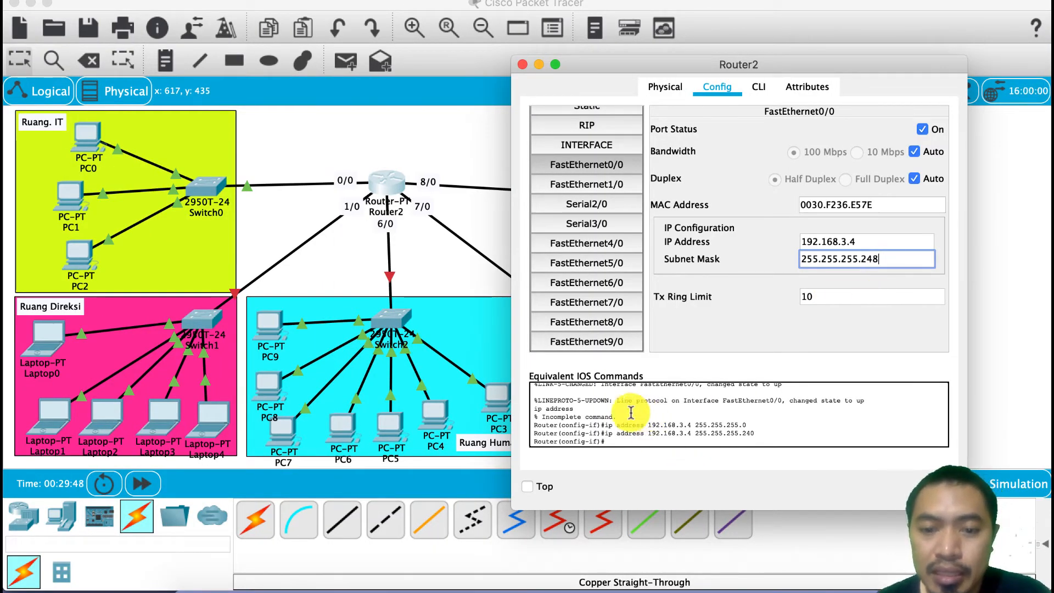
left_click_drag(600, 424, 753, 423)
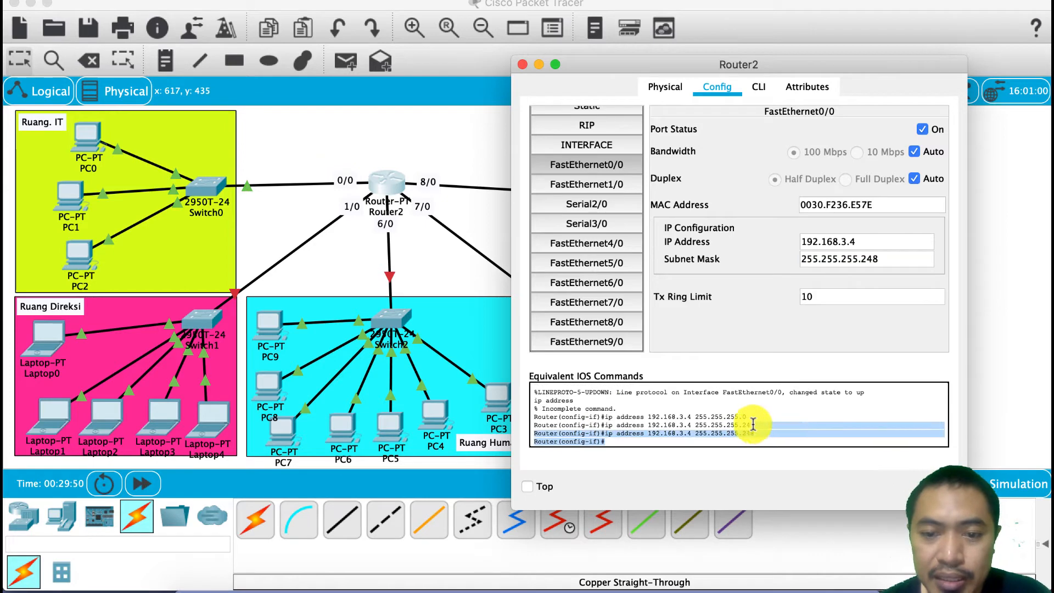
left_click(753, 425)
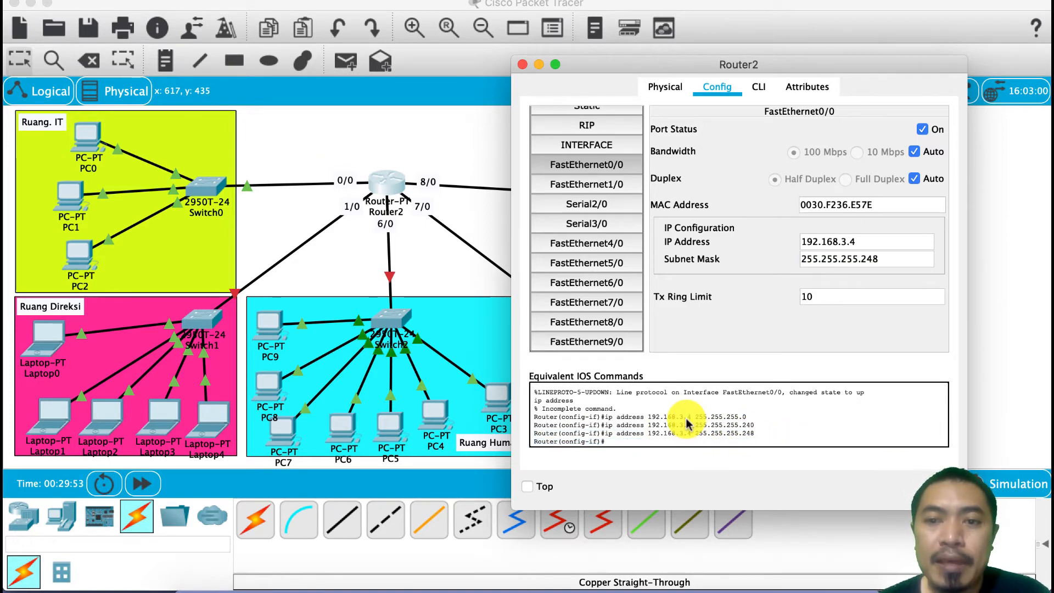
Step: Enable Router2's FastEthernet1/0 from the command line with no shutdown and check its port status in the interface configuration
left_click(620, 185)
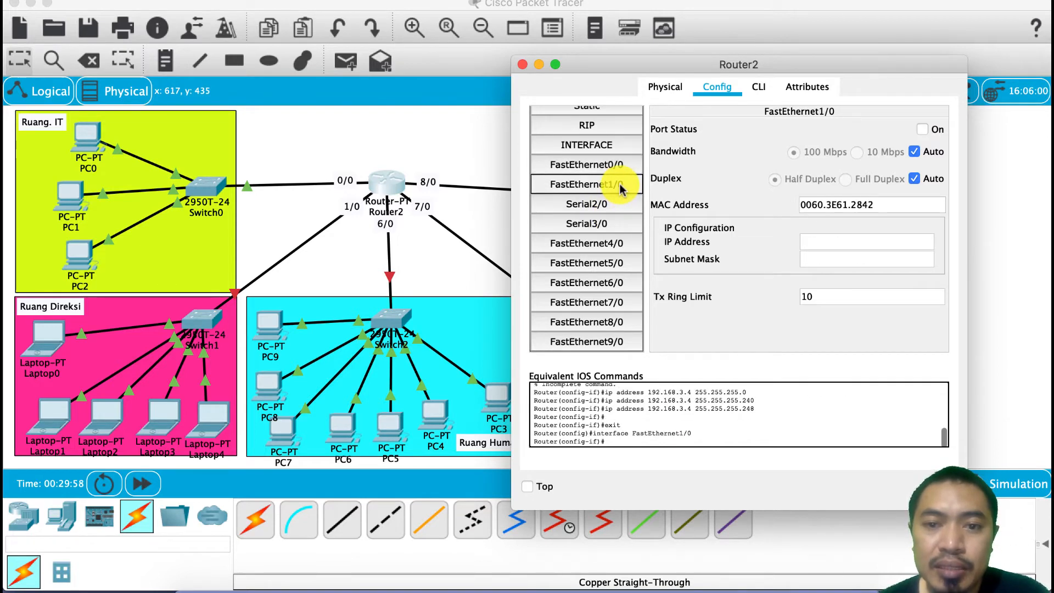
left_click(757, 87)
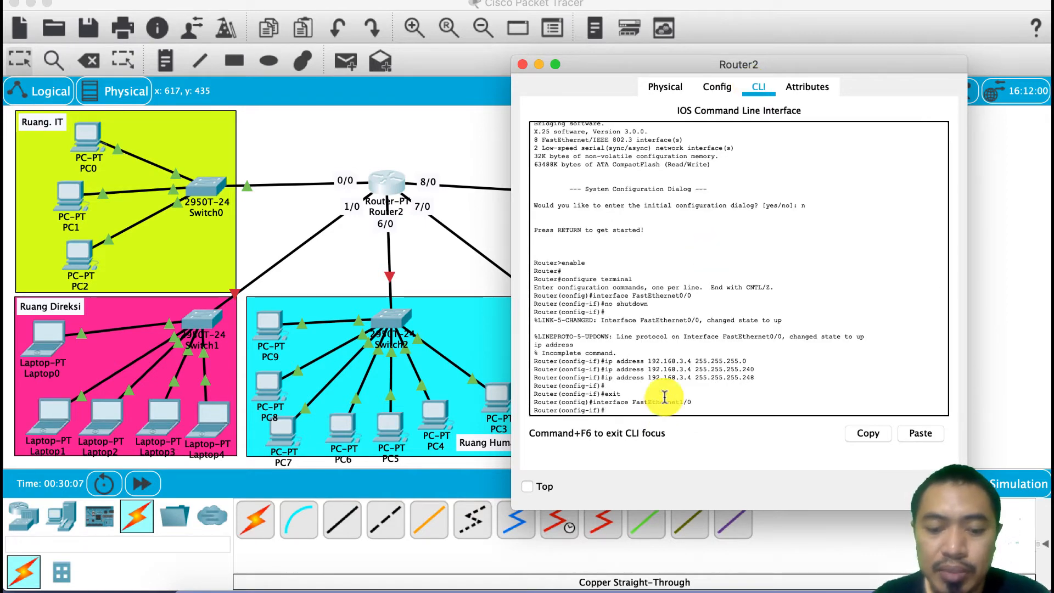
type("no shut")
key("Tab")
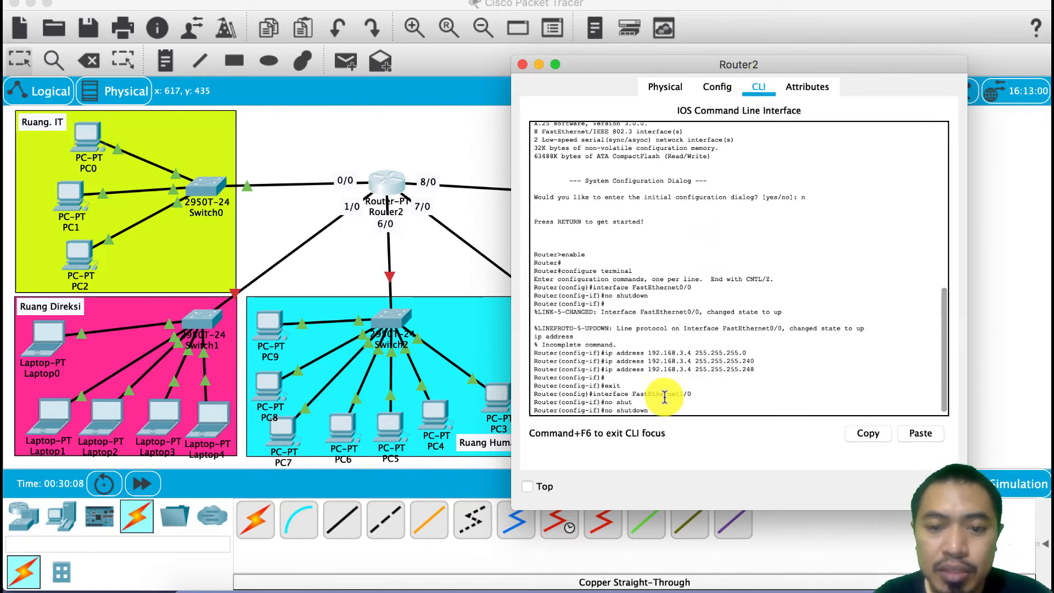
key("Return")
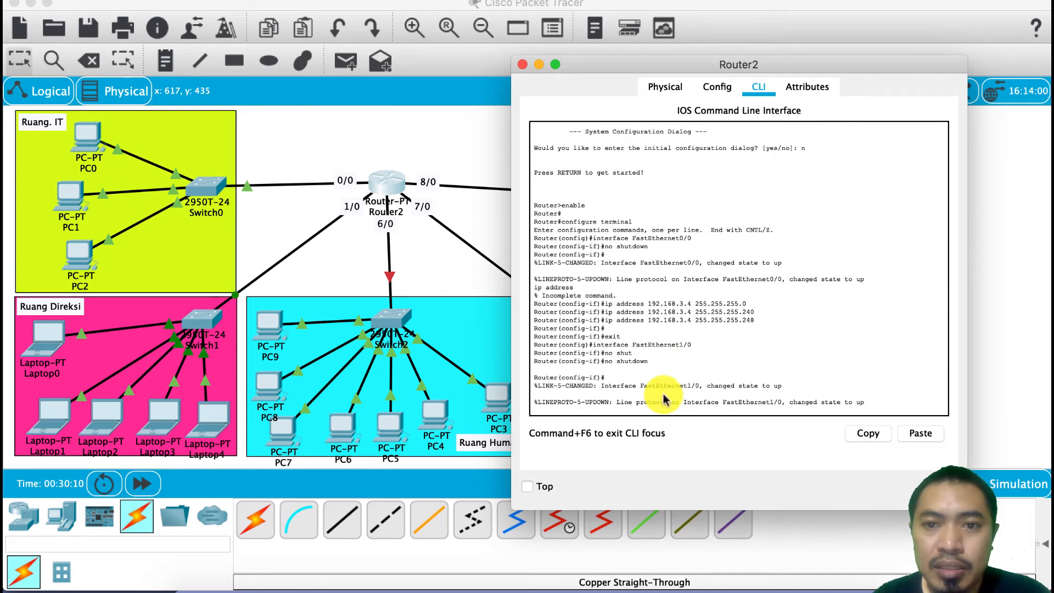
left_click(726, 89)
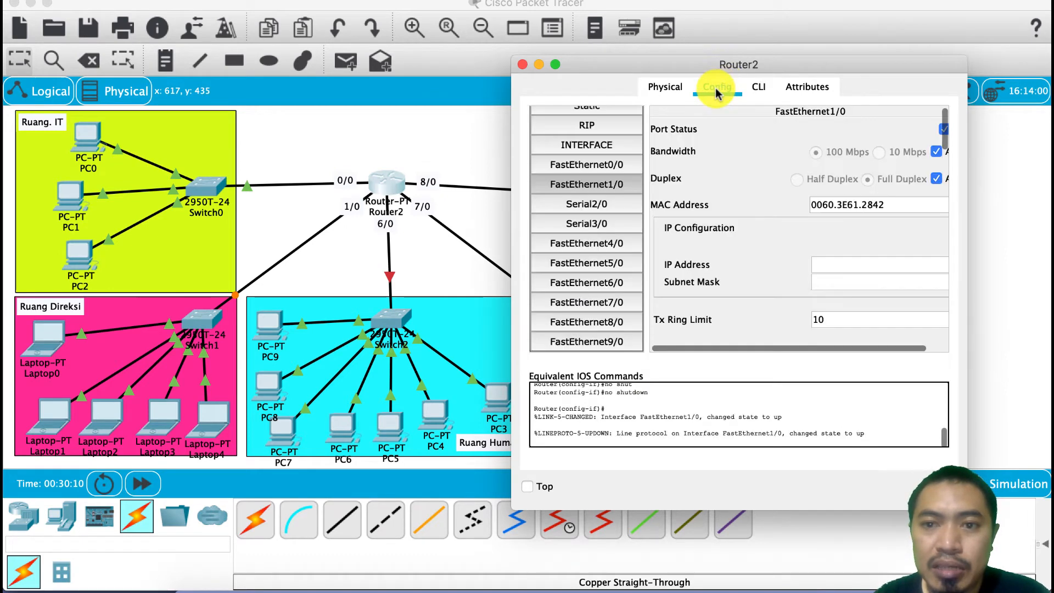
left_click(922, 130)
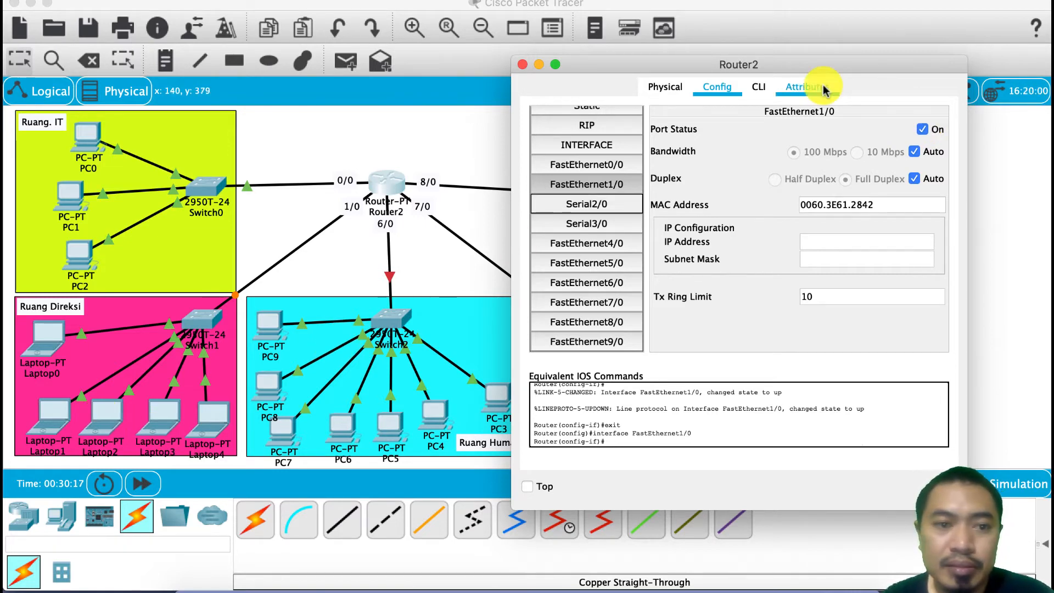
Step: Assign 192.168.5.6 with netmask 255.255.255.248 to FastEthernet1/0 from the command line and check the resulting interface configuration
left_click(760, 89)
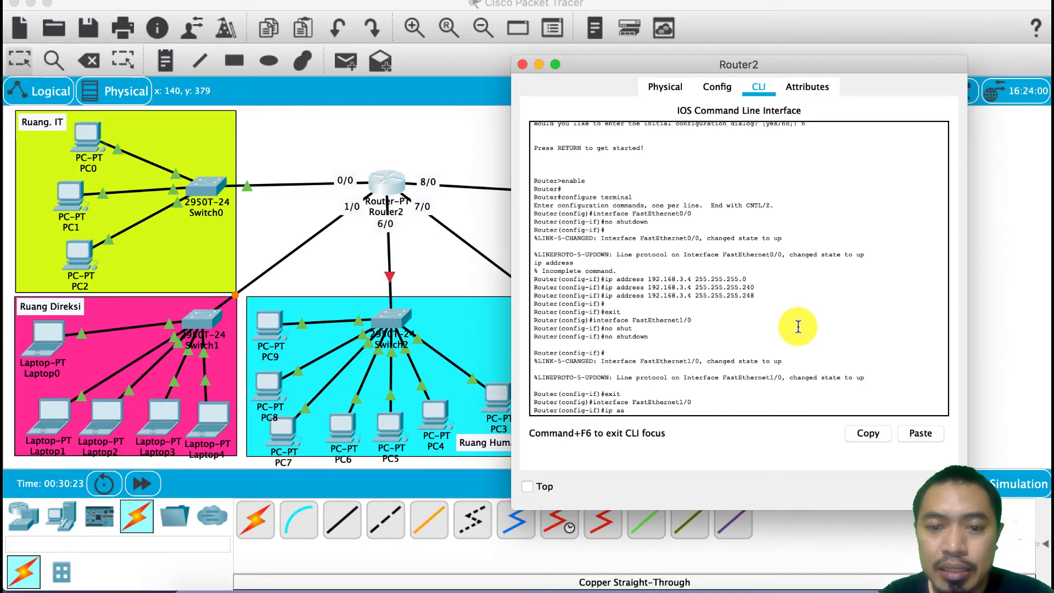
type("ddre")
key("Tab")
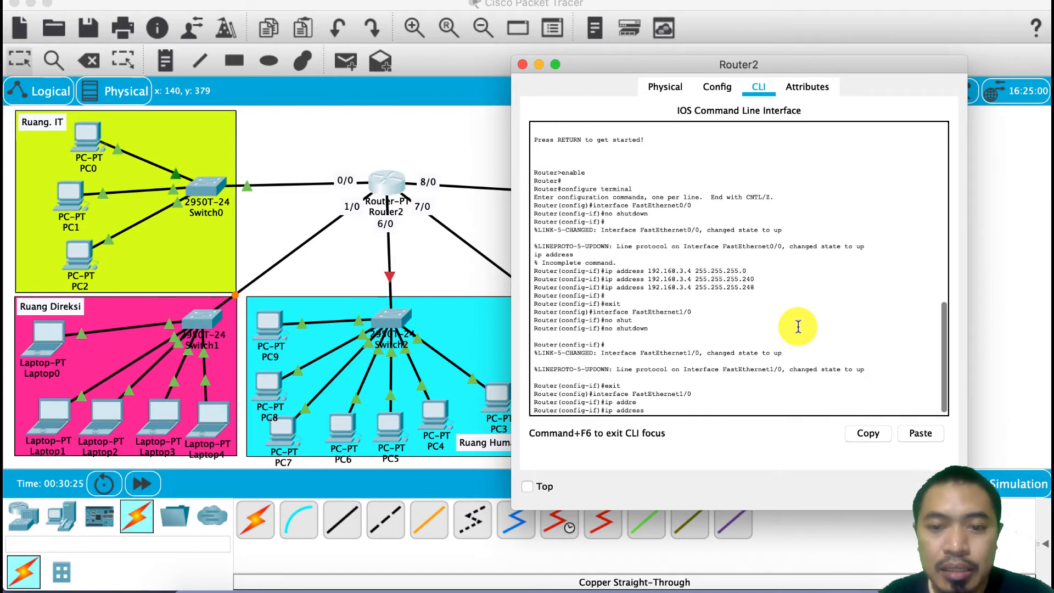
type("192")
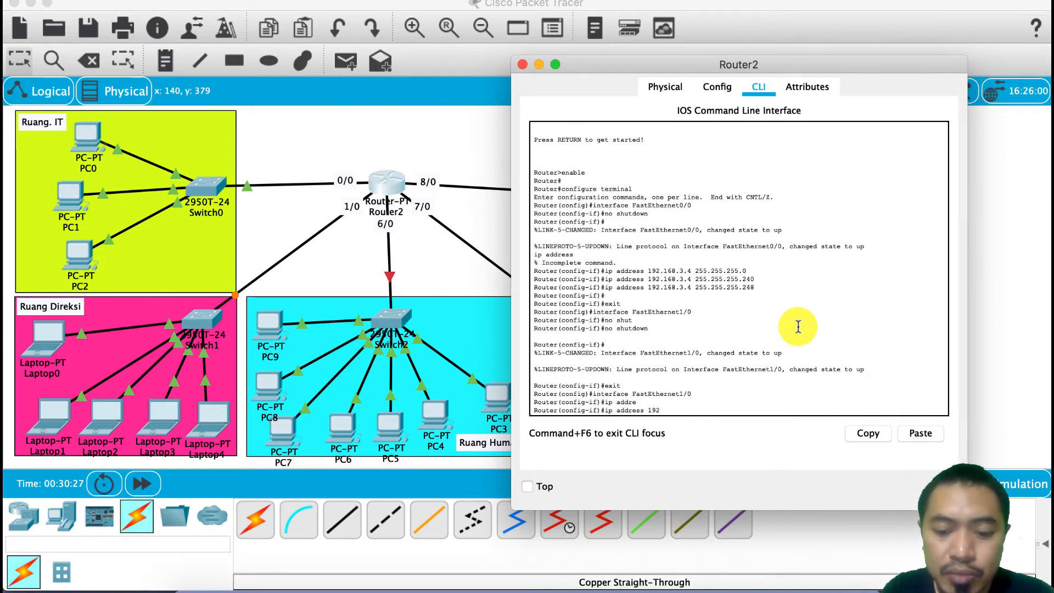
type(".168.5.6 25")
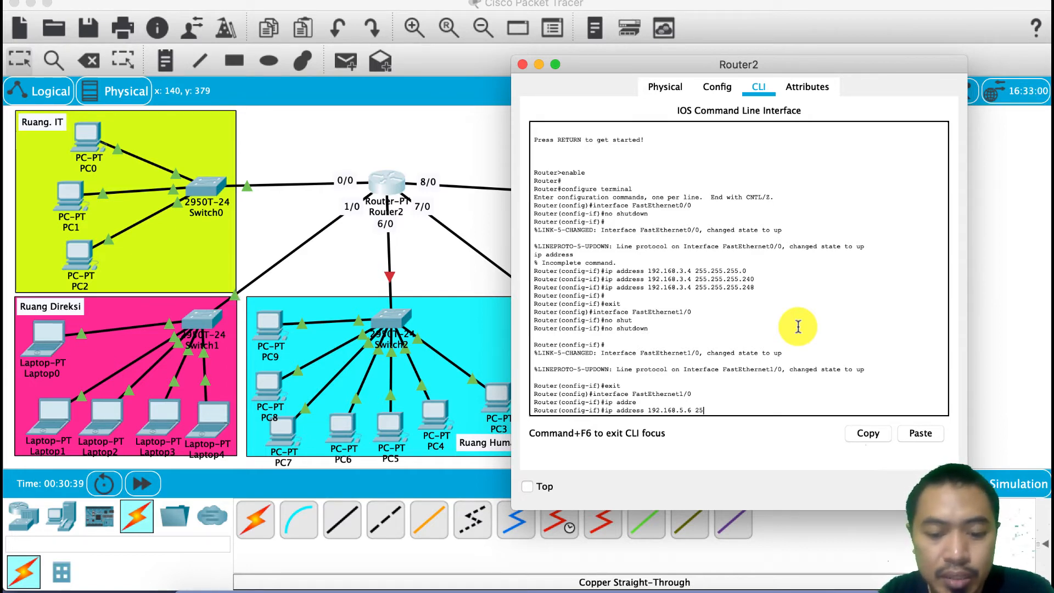
type("5.255.248")
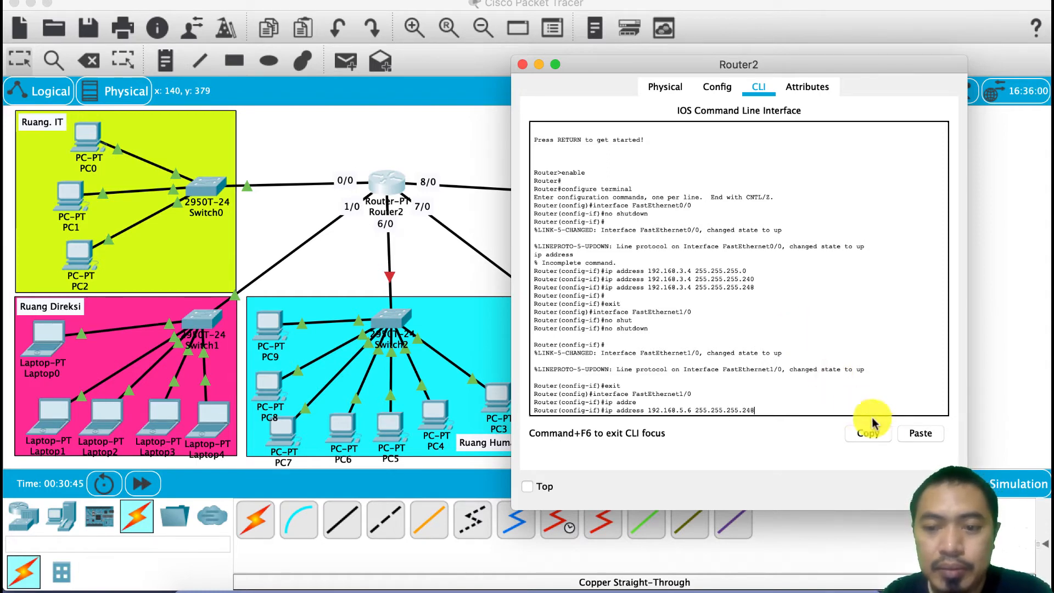
key("Return")
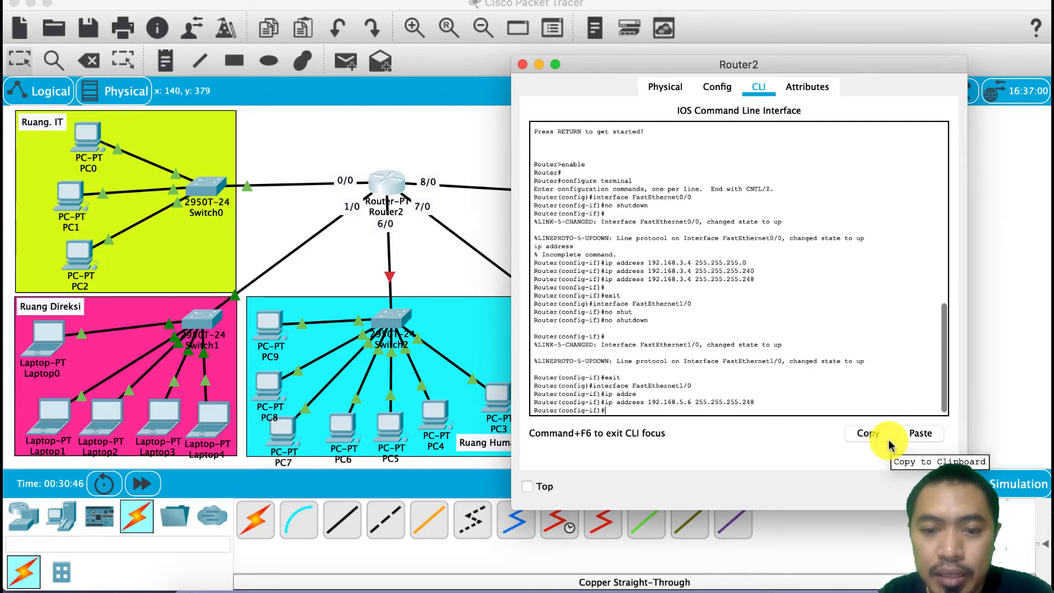
left_click(720, 92)
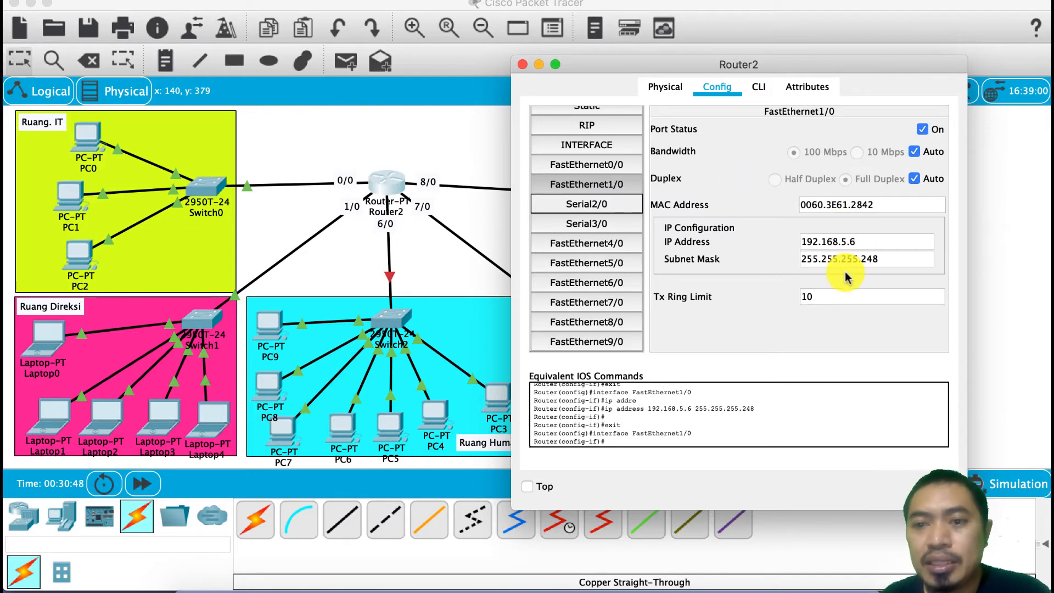
Step: Exit FastEthernet1/0 in the command line and enter the configuration of interface fastEthernet6/0
left_click(760, 88)
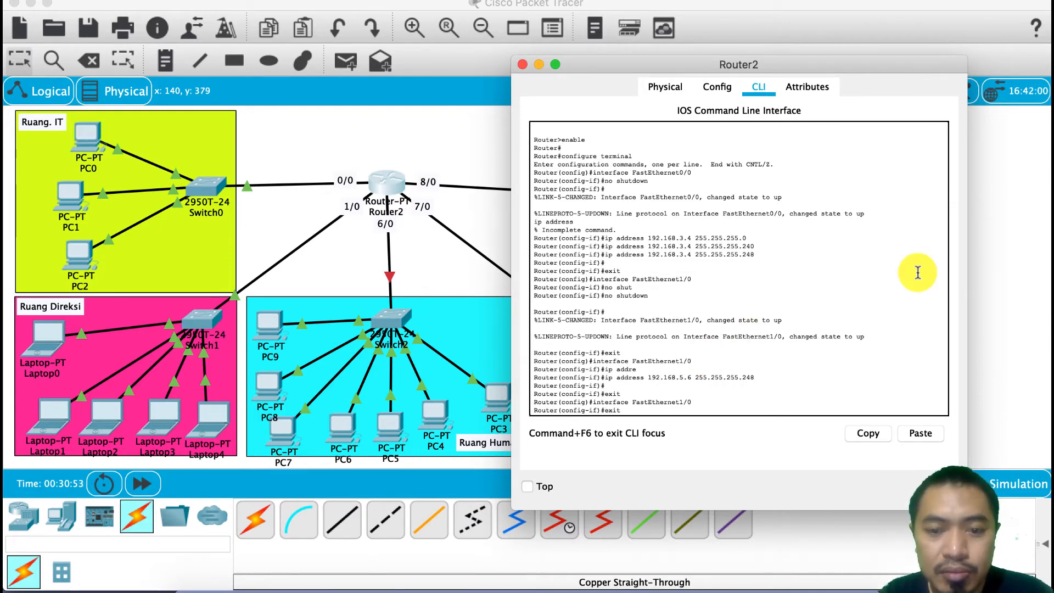
scroll(917, 273, "down", 1)
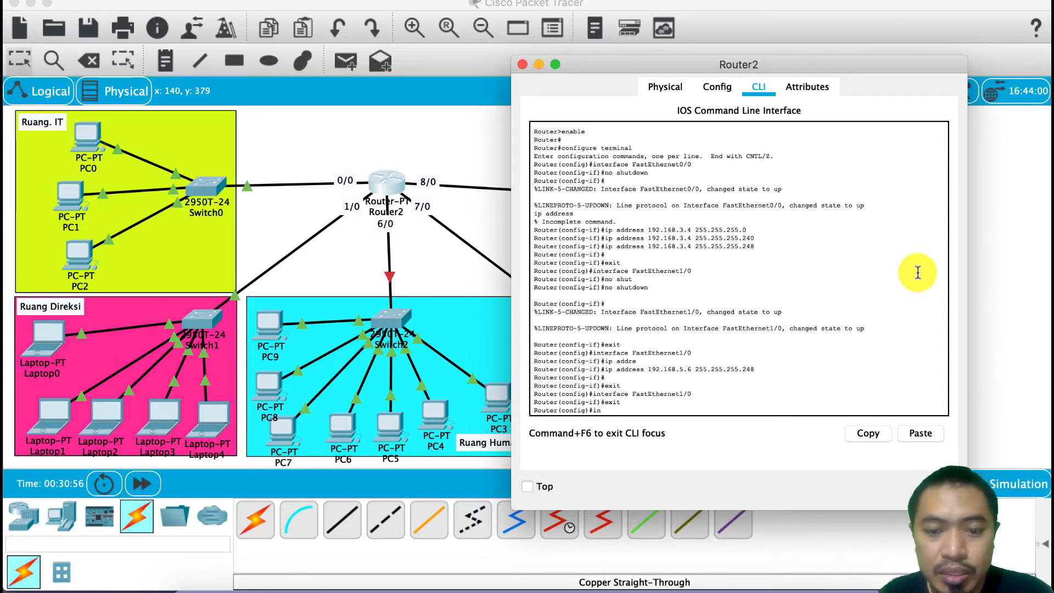
key("Tab")
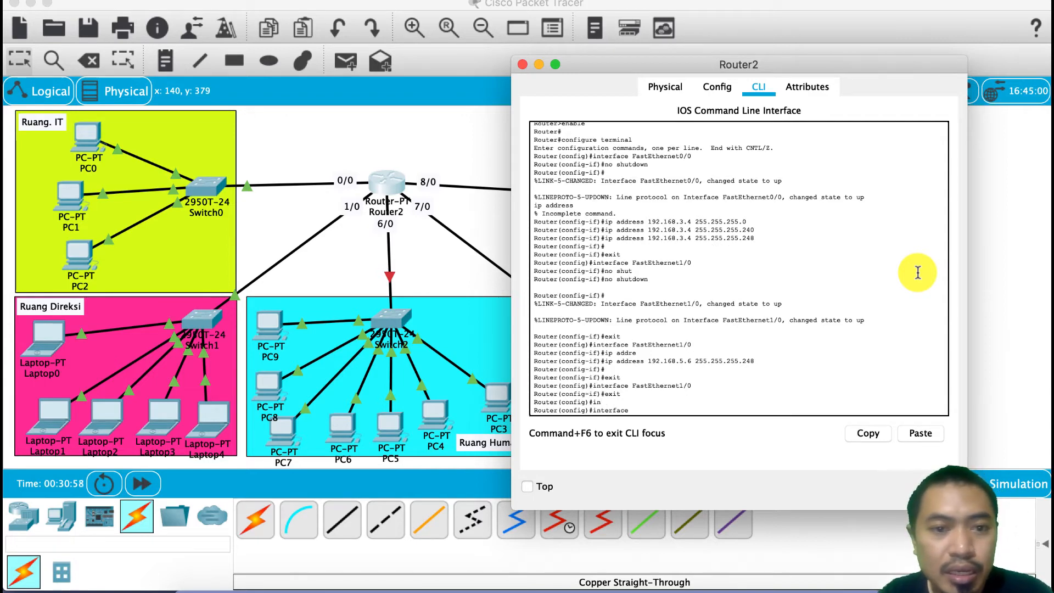
type("6/0")
key("Return")
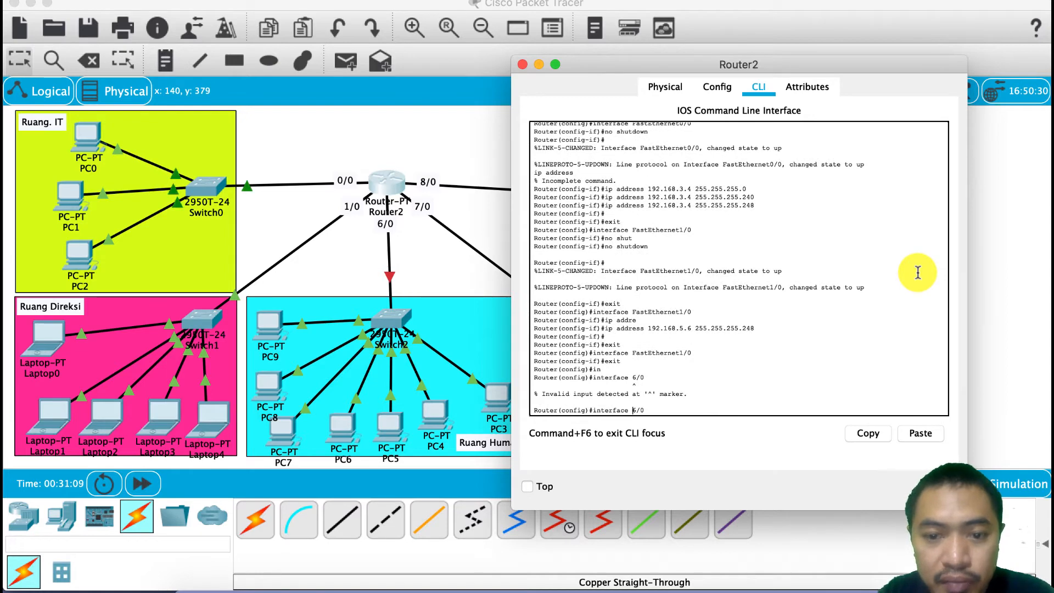
type("fa")
key("Tab")
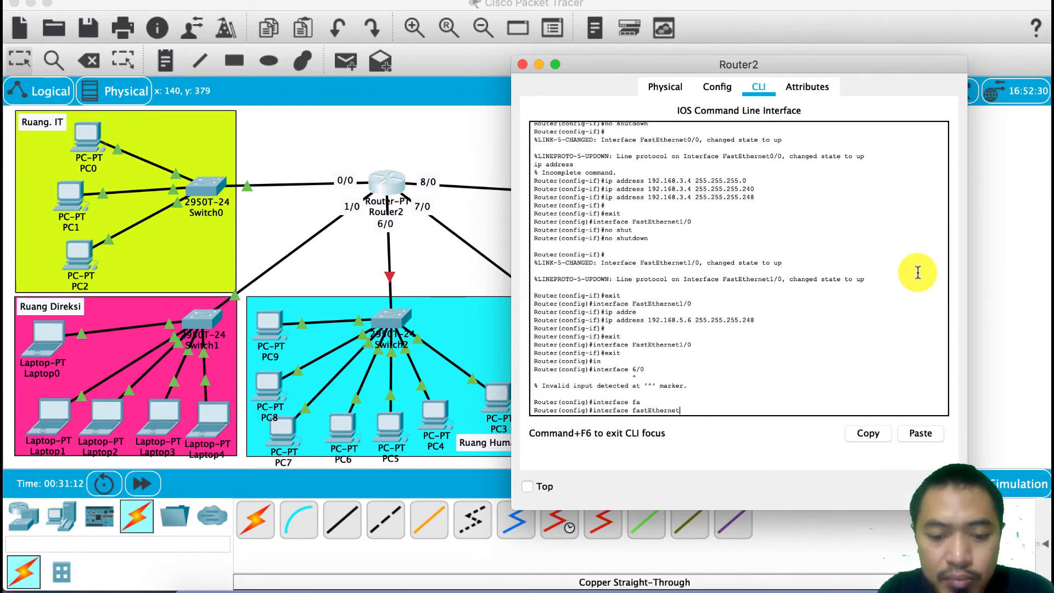
type("6/0")
key("Return")
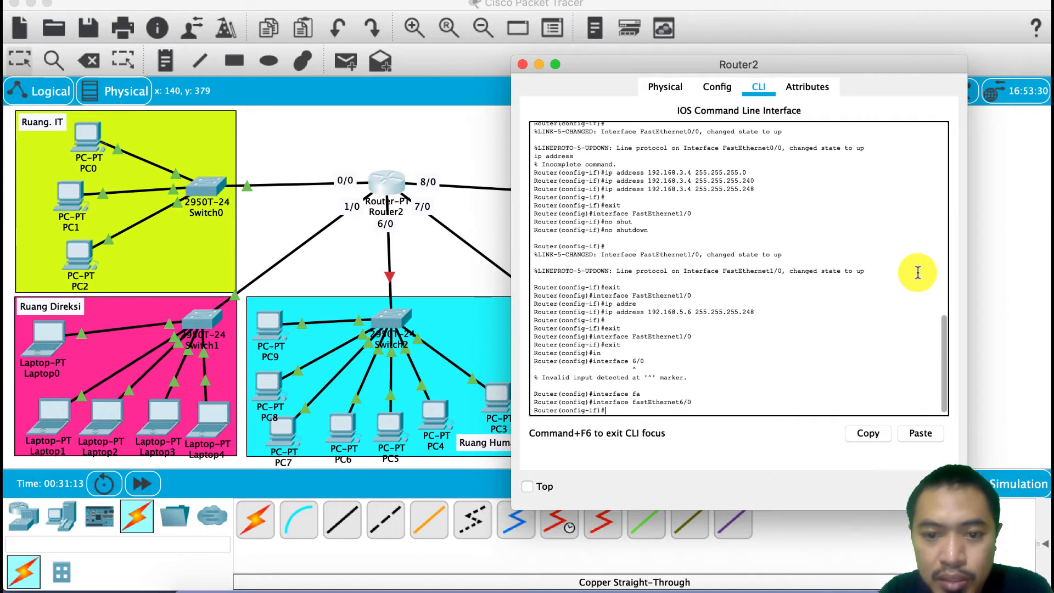
Step: Assign IP address 192.168.7.8 with netmask 255.255.255.240 to fastEthernet6/0 using the ip address command
type("ip ")
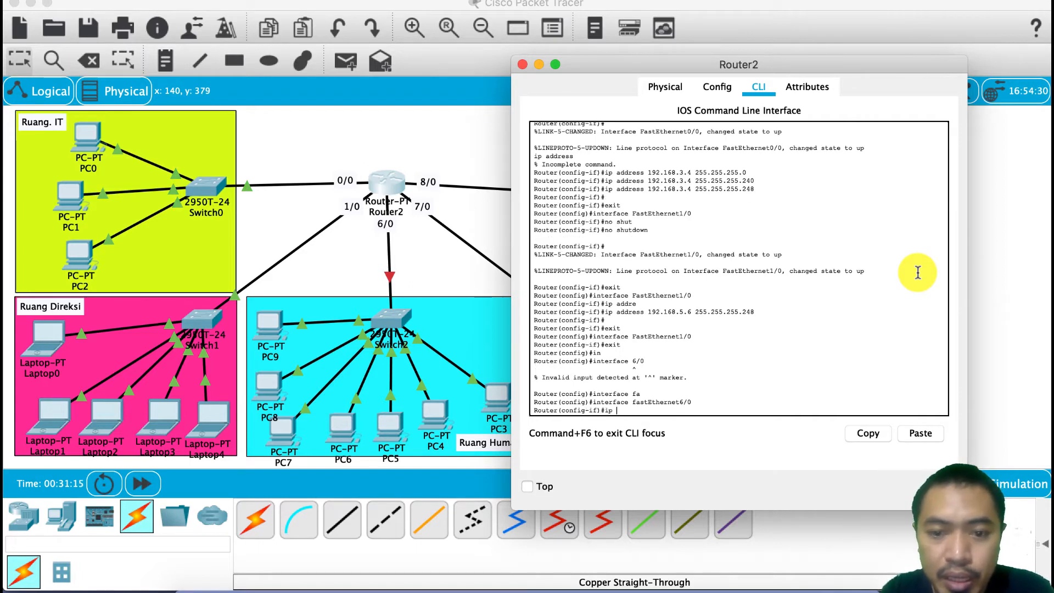
type("a")
key("Tab")
type("d")
key("Tab")
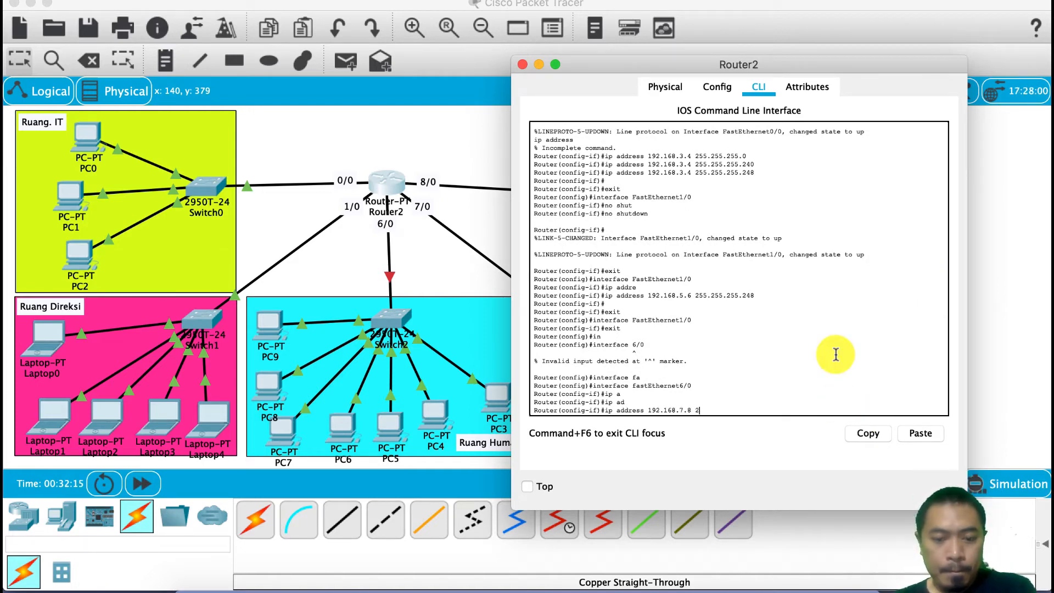
type("8 255.255.25")
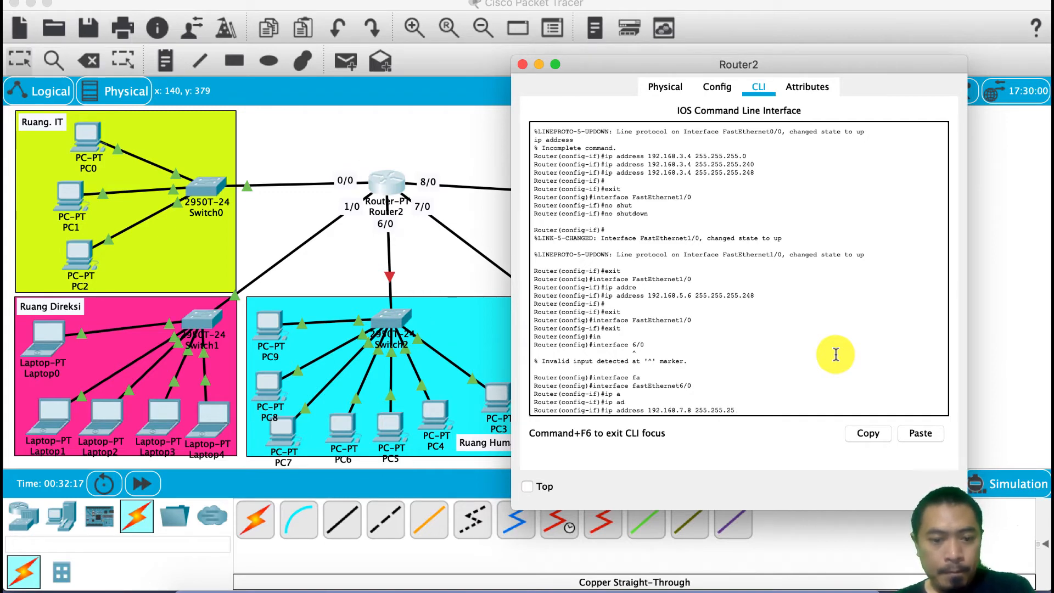
type(".5.240")
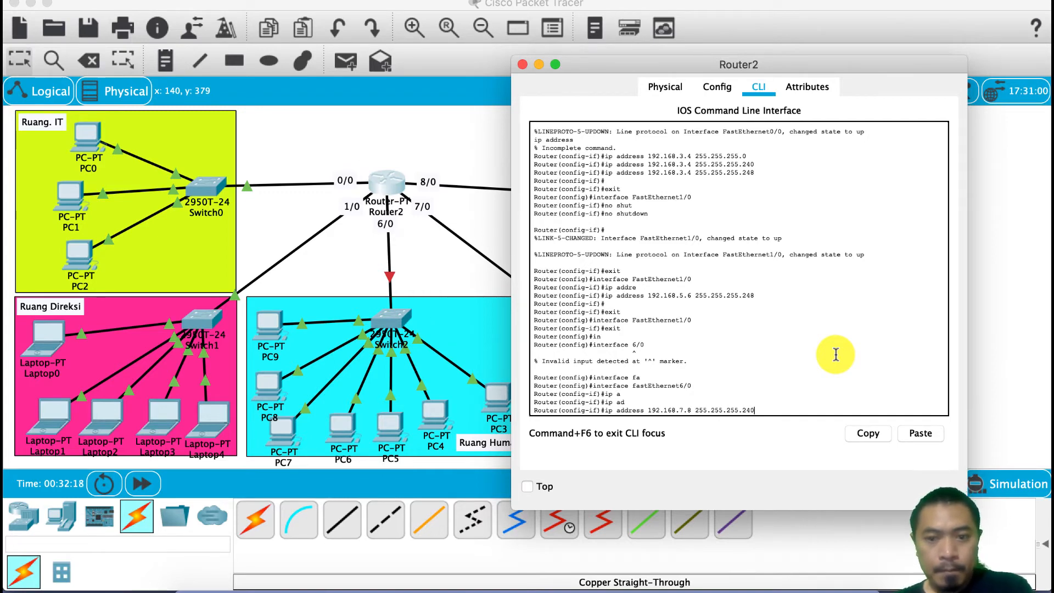
key("Return")
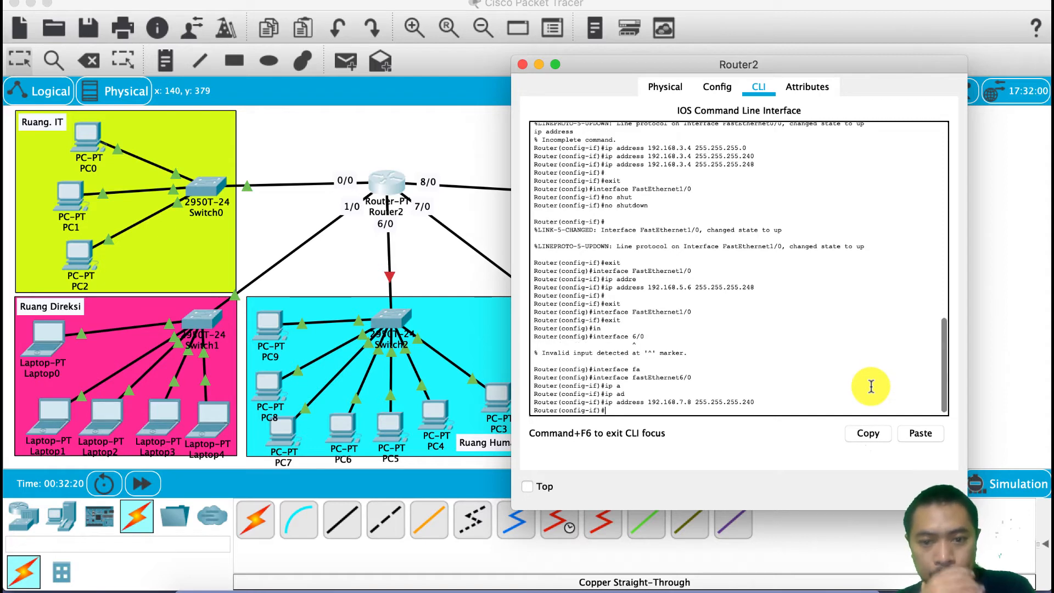
Step: Turn on FastEthernet7/0 and set Ruang Staff's gateway 192.168.25.26 with subnet mask 255.255.255.224, consulting the Word allocation table
left_click(719, 89)
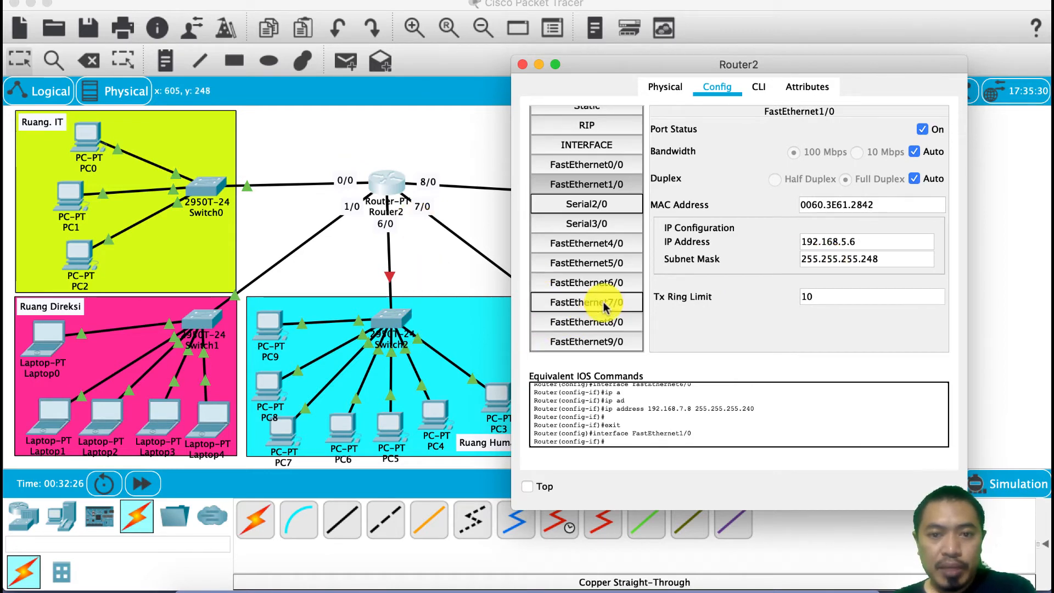
left_click(586, 302)
left_click(922, 130)
left_click(820, 243)
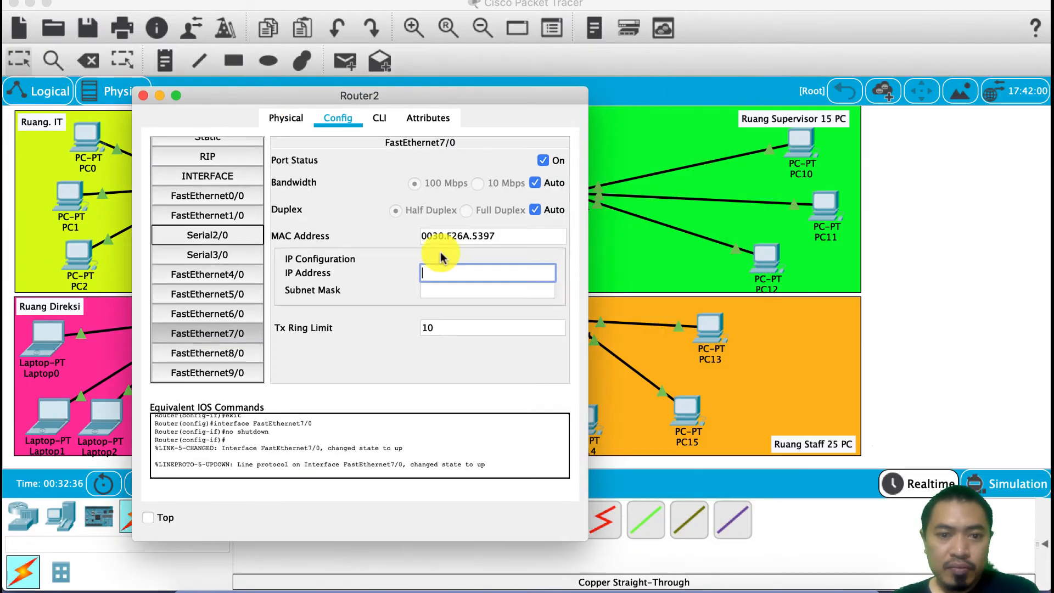
type("192.168.25.2")
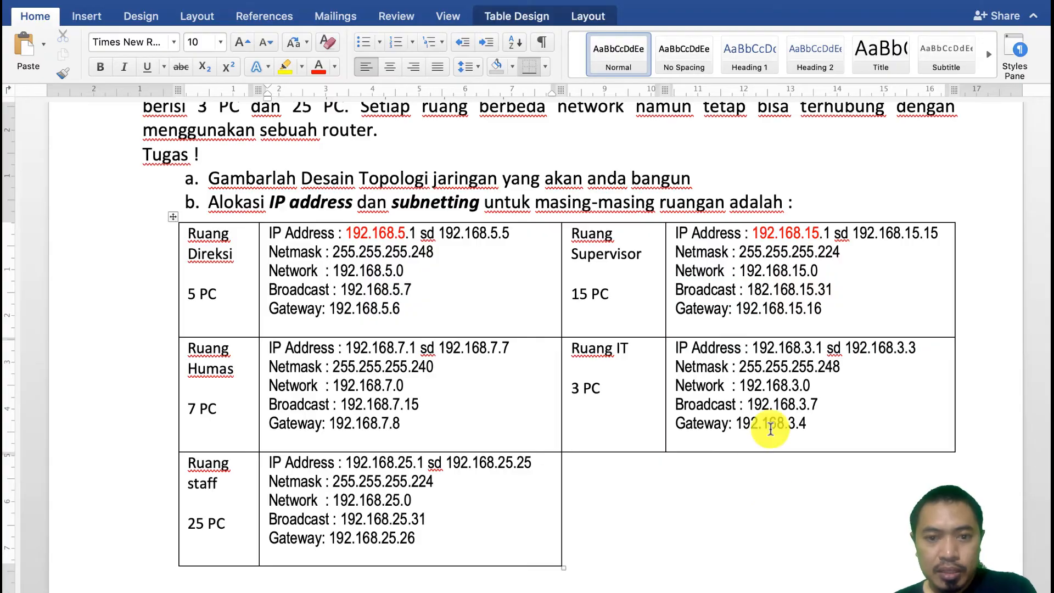
left_click_drag(266, 539, 423, 539)
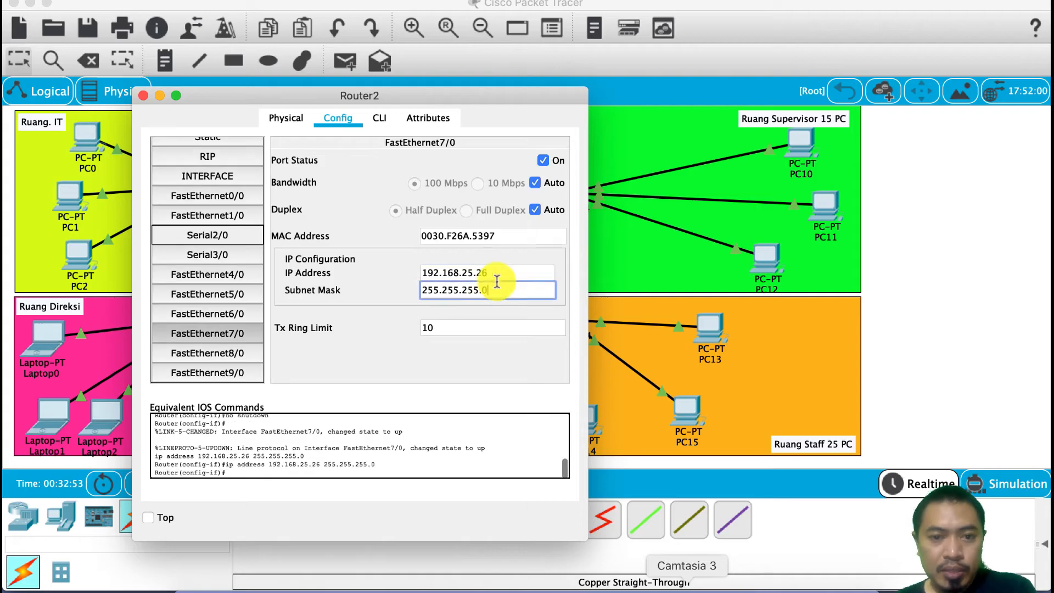
key("BackSpace")
type("224")
Step: Turn on FastEthernet8/0 and set its IP address to 192.168.15.16 with subnet mask 255.255.255.224
left_click(224, 354)
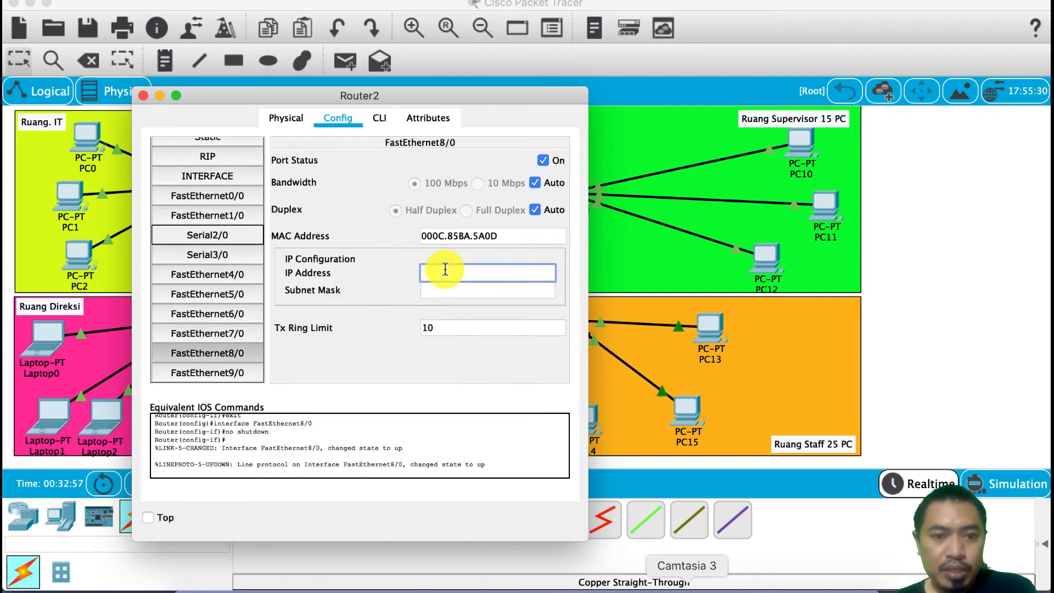
type("192.168.15.16")
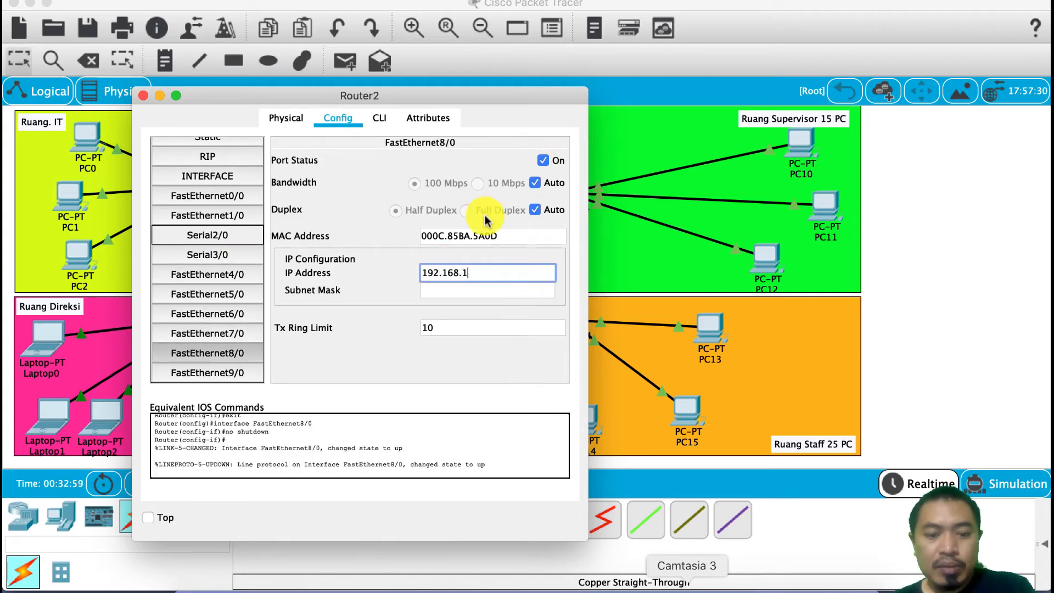
key("Tab")
key("Right")
key("BackSpace")
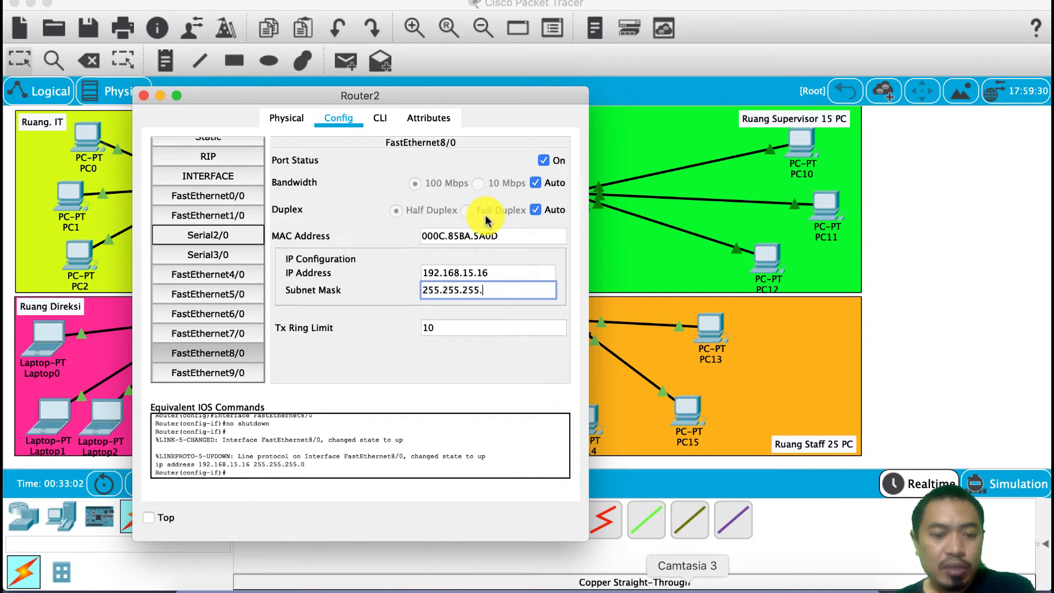
type("224")
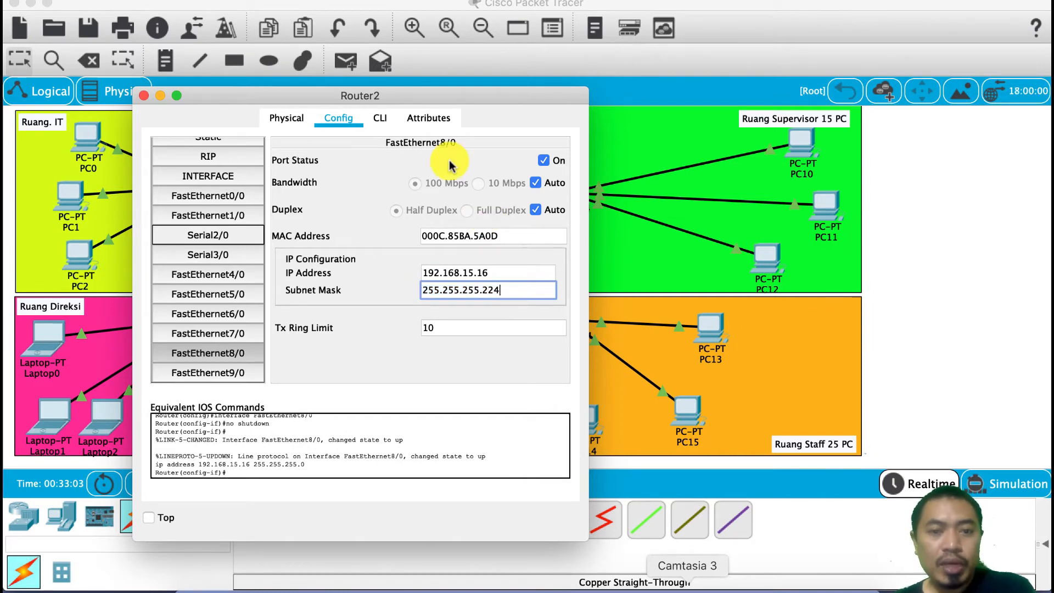
Step: Review the interface settings of Router2 from FastEthernet0/0 onward and turn on the port of FastEthernet6/0
left_click(144, 96)
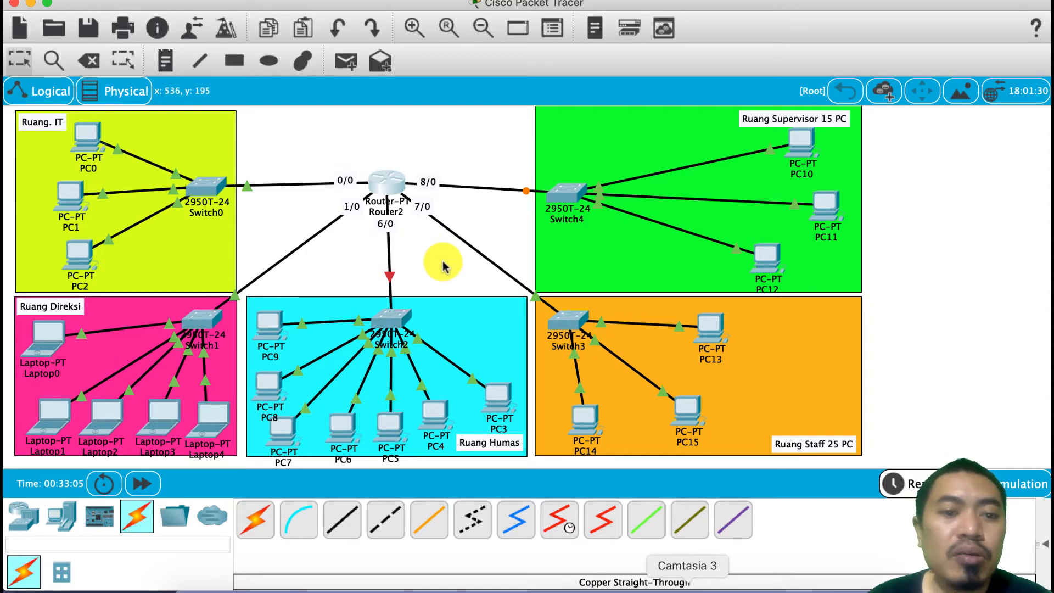
left_click(388, 189)
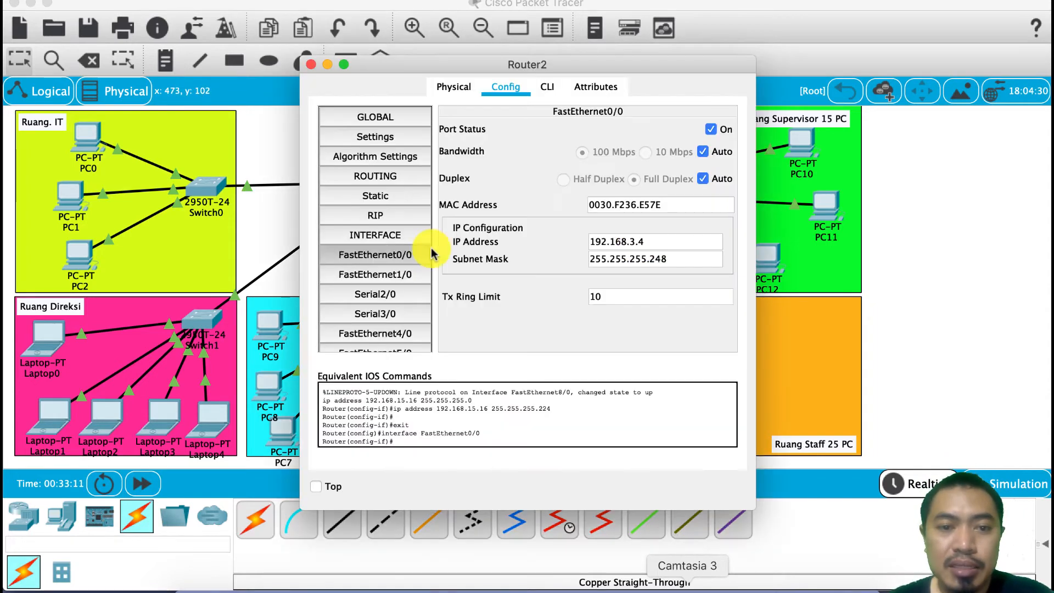
left_click(396, 269)
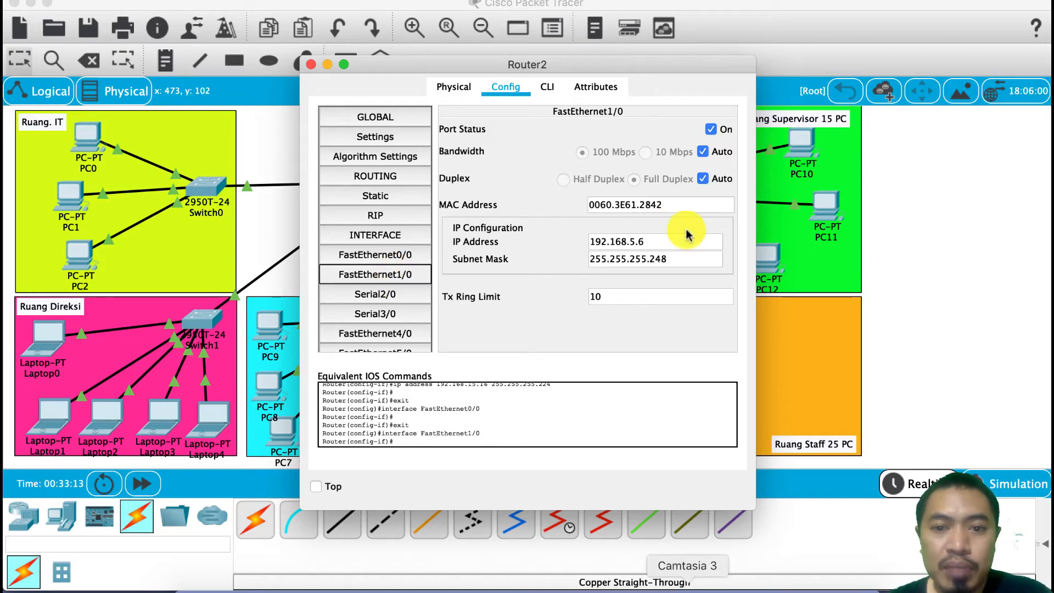
left_click(403, 276)
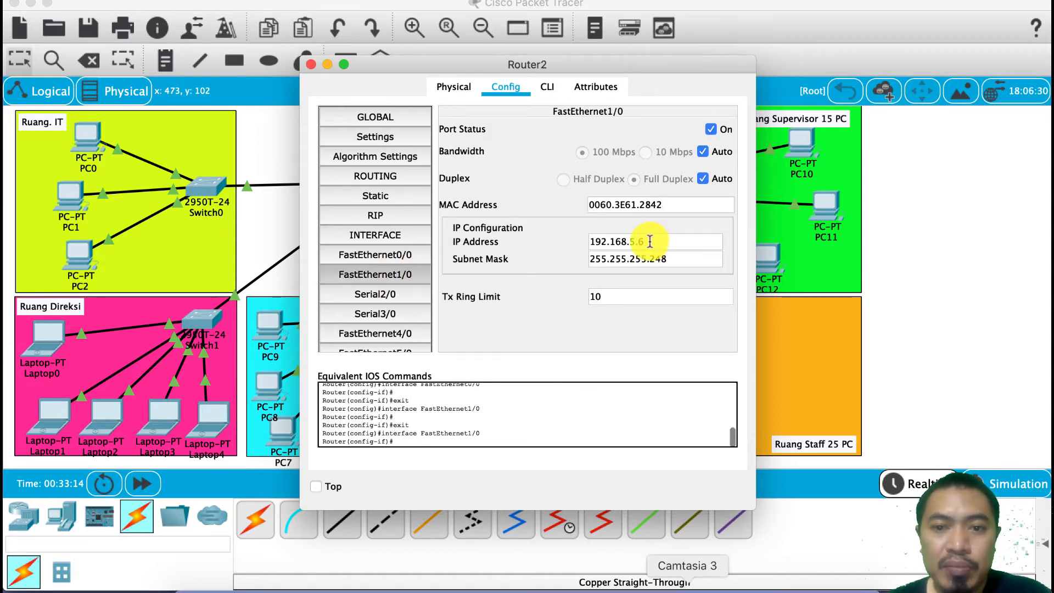
left_click(407, 298)
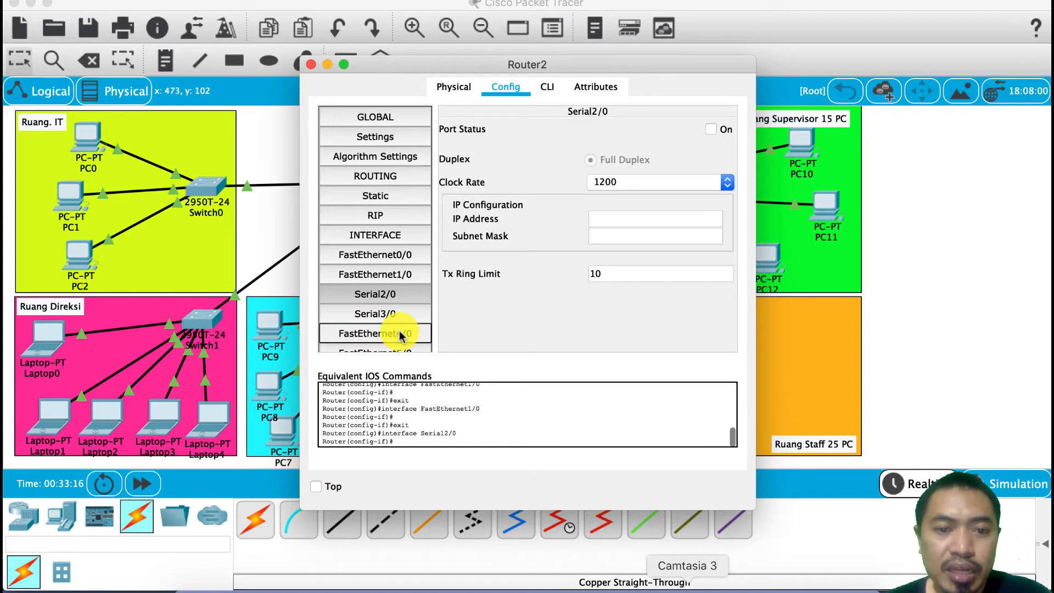
left_click(401, 334)
scroll(406, 329, "down", 3)
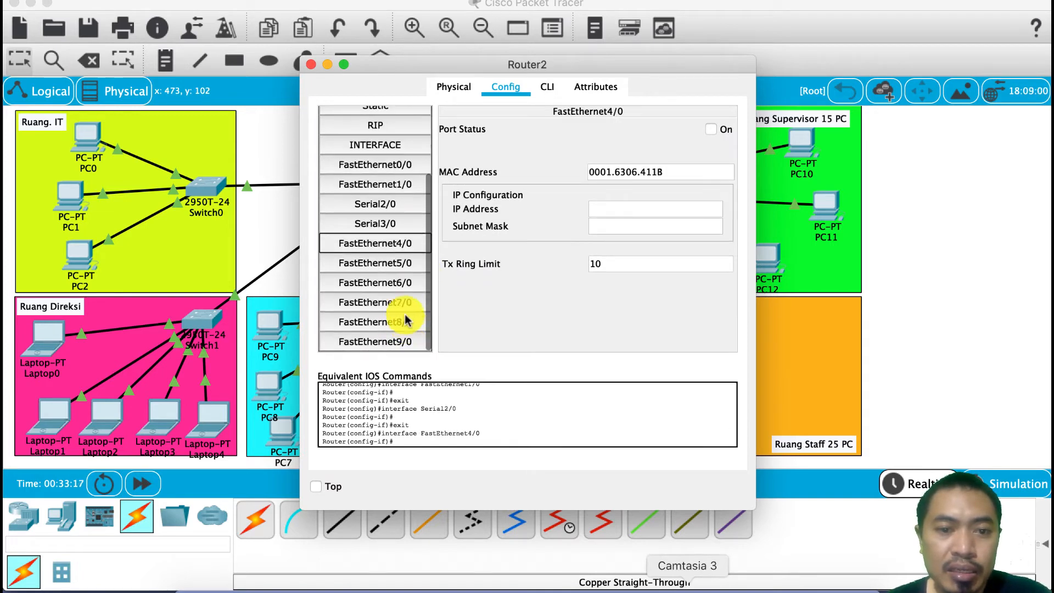
left_click(400, 283)
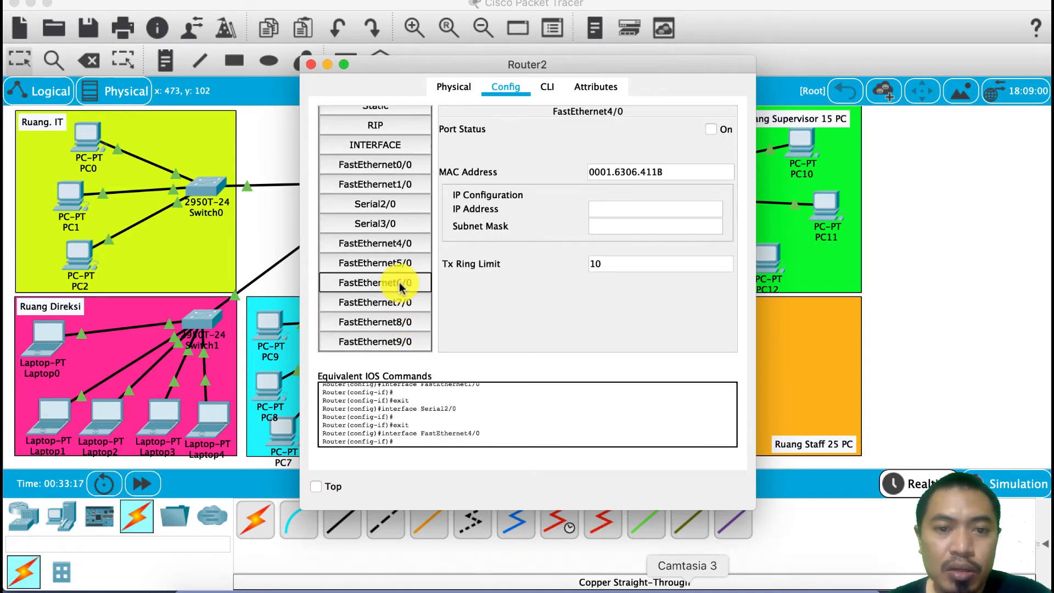
left_click(711, 129)
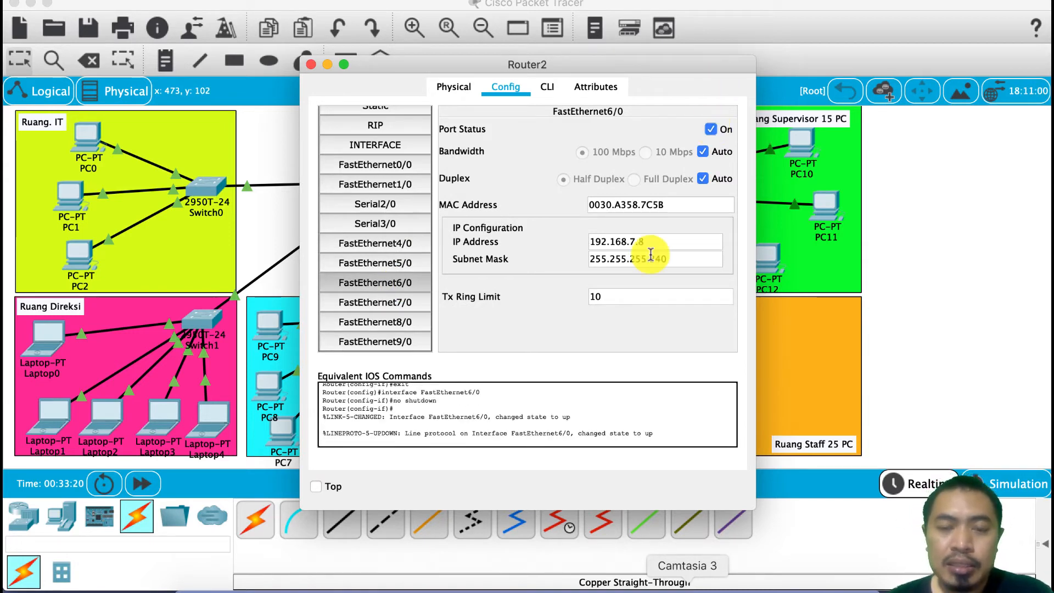
Step: Check the IP settings of Router2's FastEthernet7/0 and FastEthernet8/0 and close the router's configuration
left_click(413, 312)
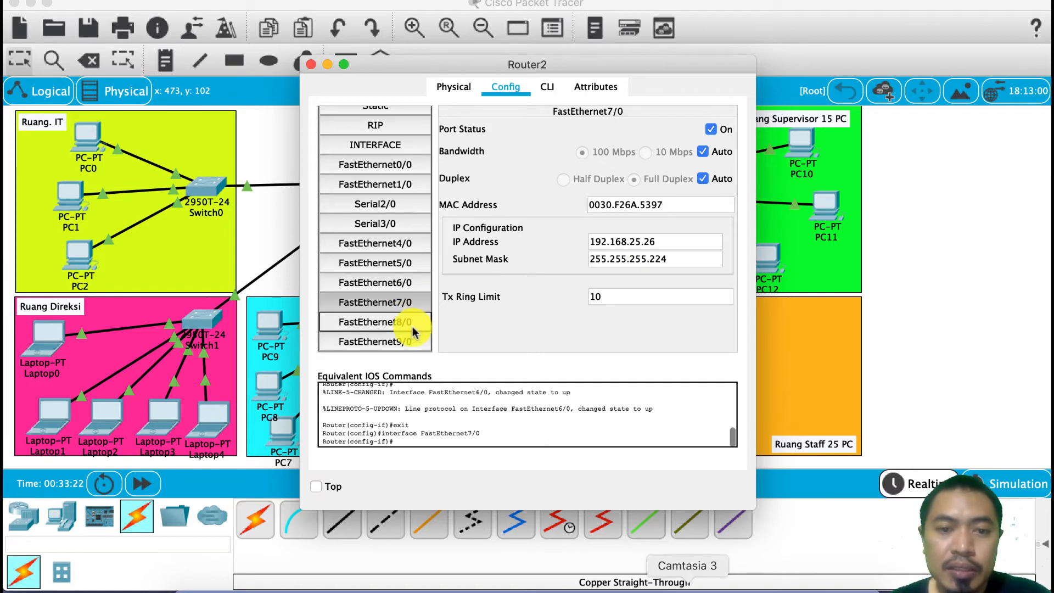
left_click(413, 322)
left_click(310, 65)
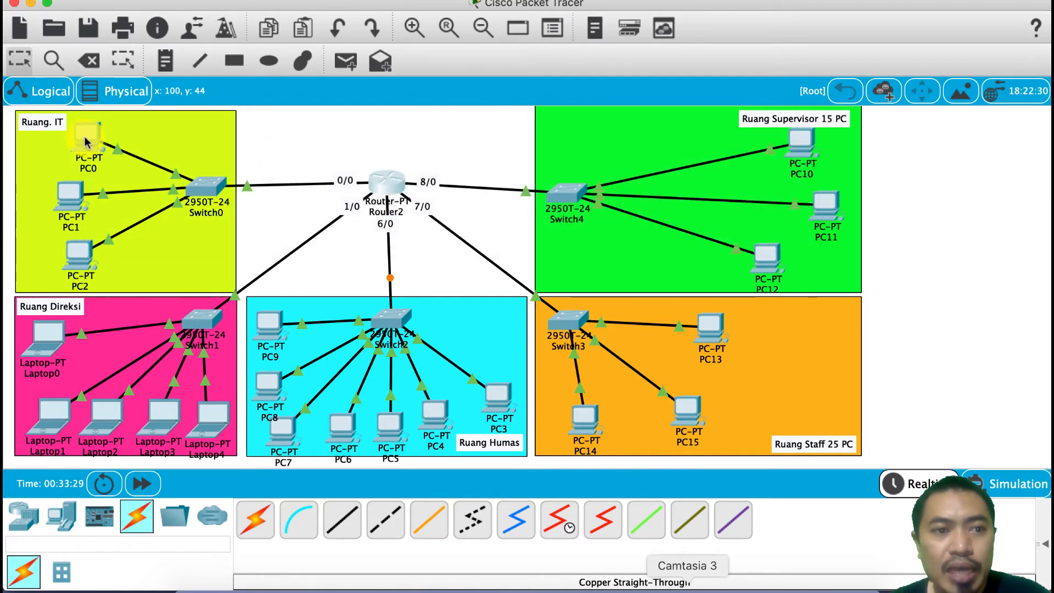
Step: Set the default gateway of PC0 in Ruang IT to 192.168.3.4 in its IP configuration
mouse_move(85, 142)
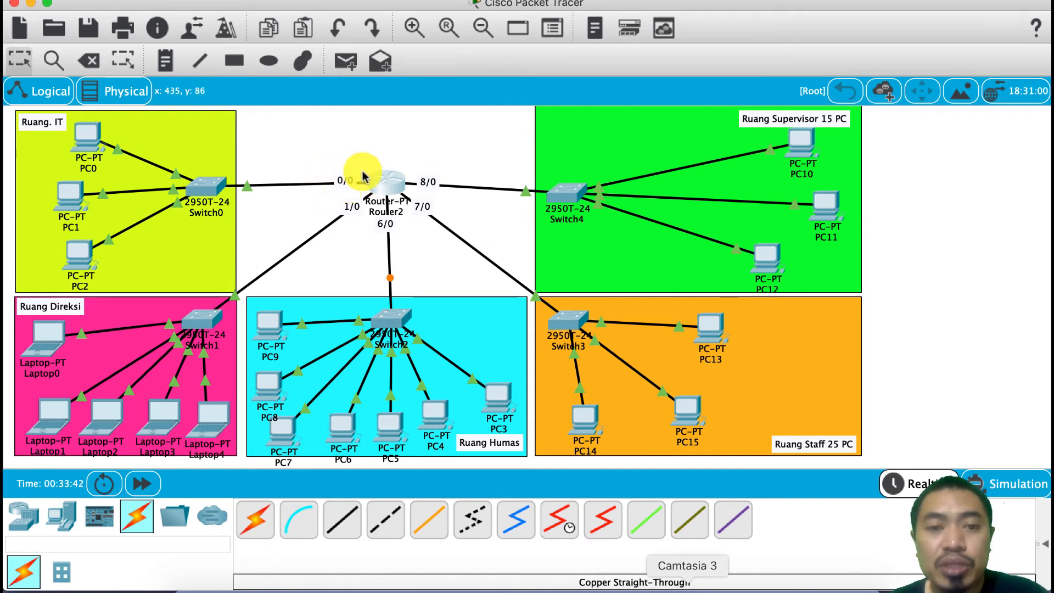
left_click(79, 131)
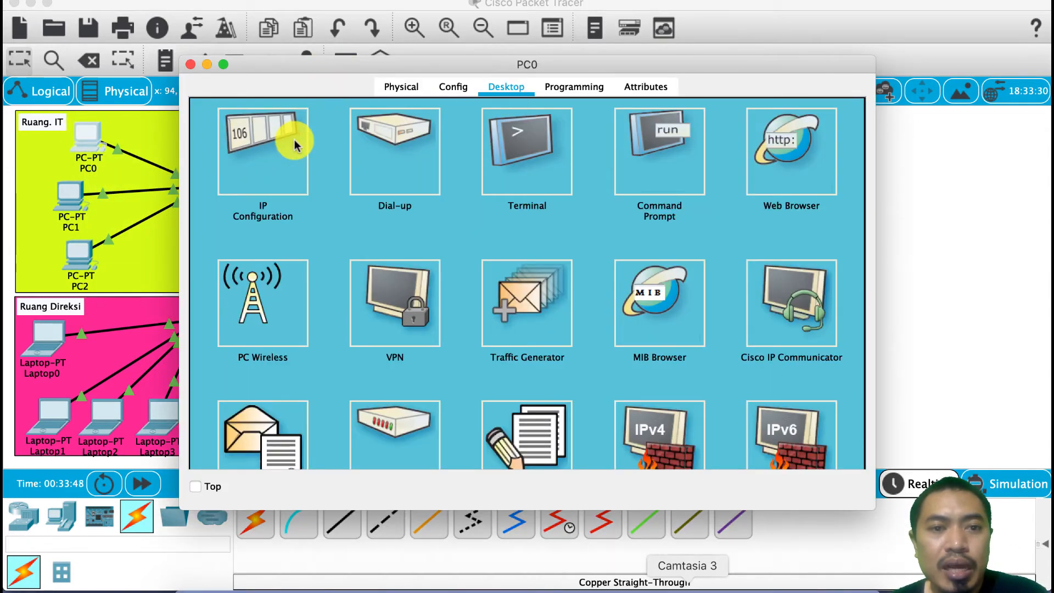
left_click(288, 140)
left_click_drag(395, 67, 393, 184)
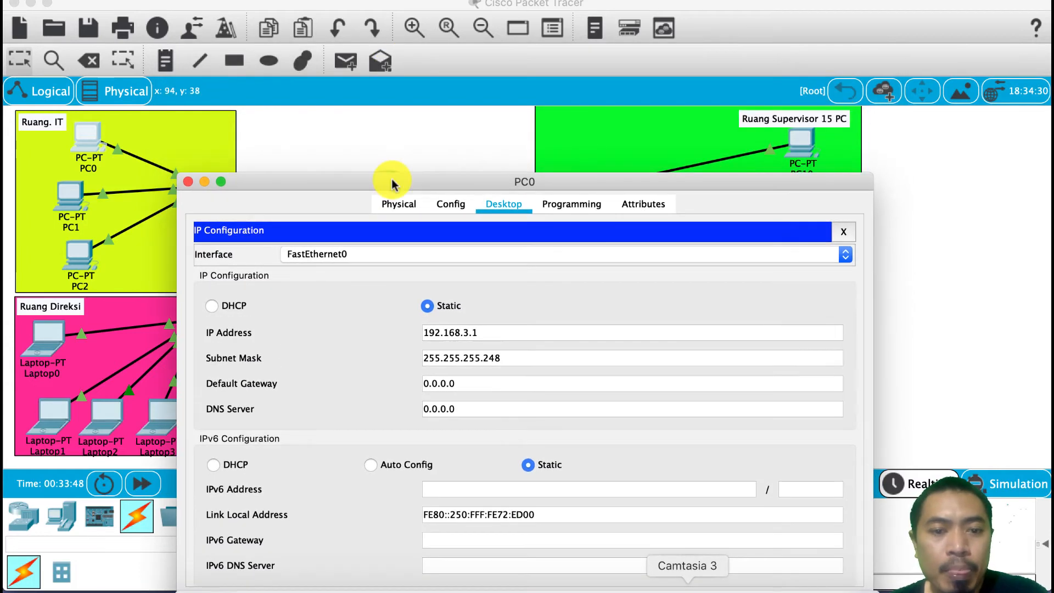
left_click(501, 383)
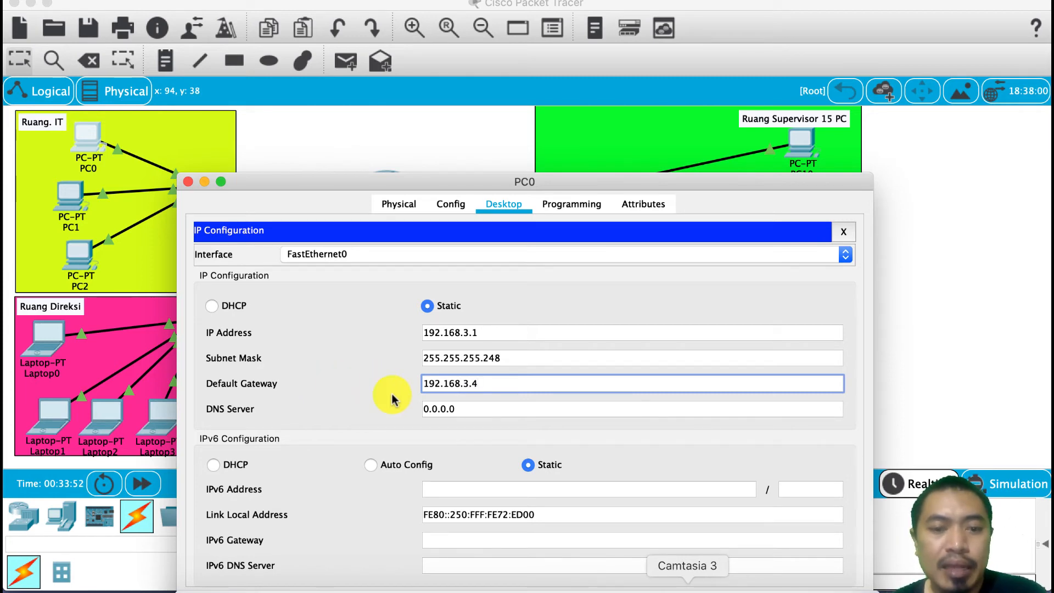
Step: Check PC0's gateway against the Ruang IT entry in the Word allocation table, return to Packet Tracer and close PC0's settings
left_click(529, 591)
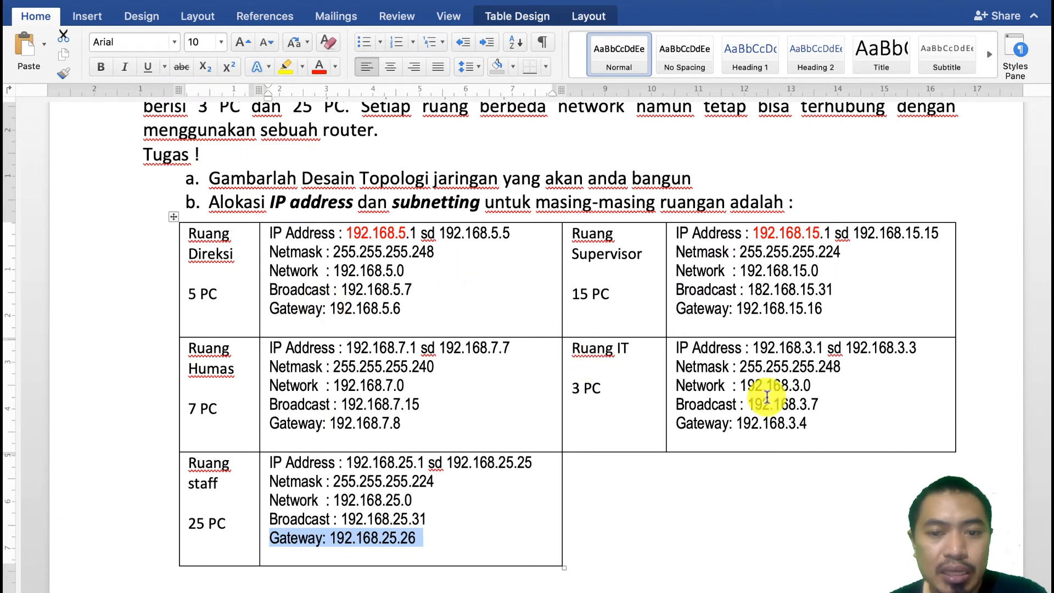
left_click_drag(809, 423, 744, 421)
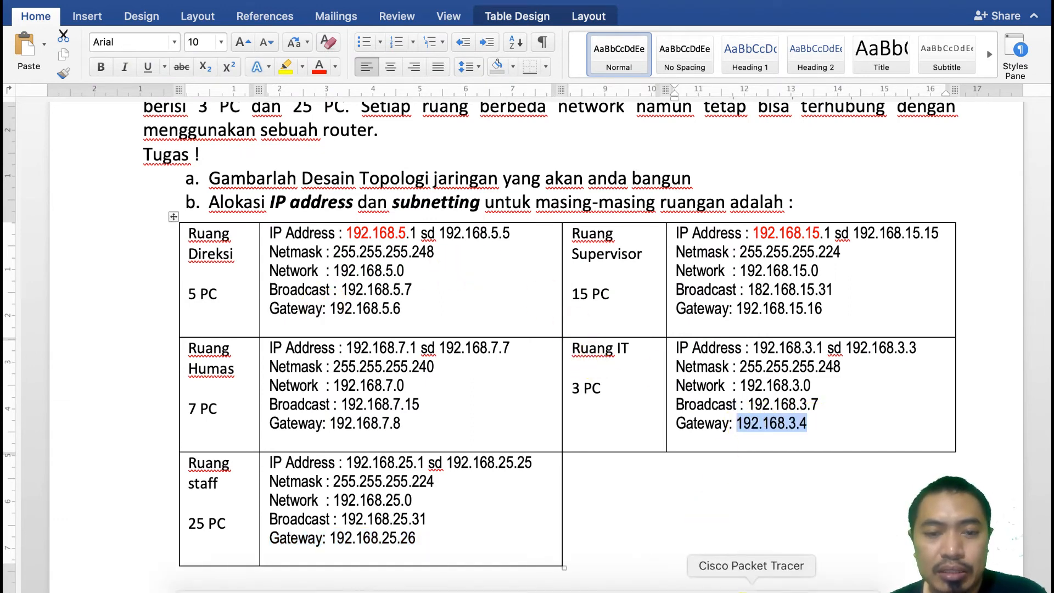
left_click(742, 583)
left_click(476, 381)
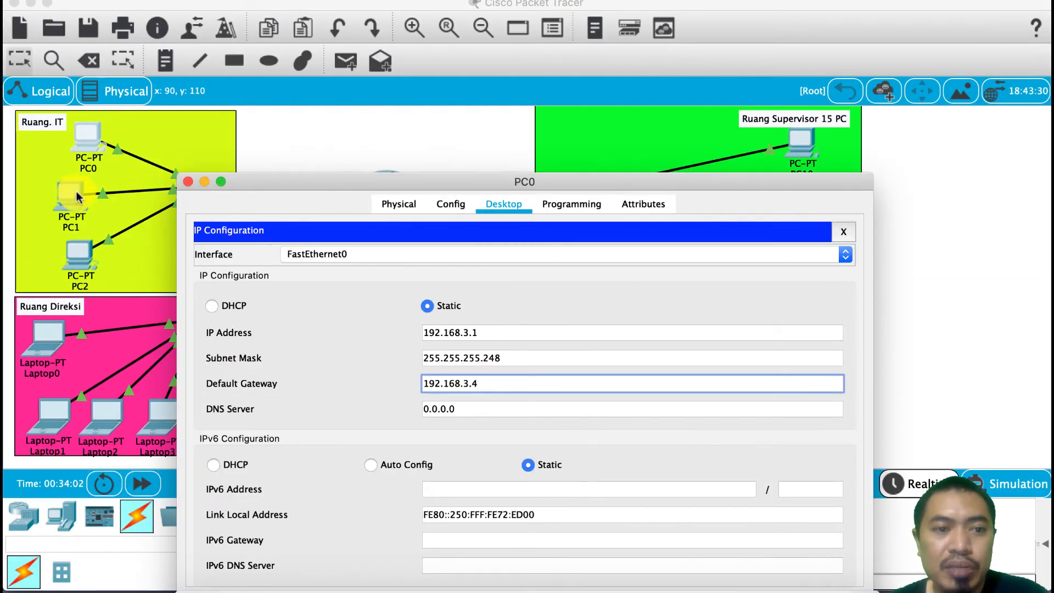
left_click(187, 181)
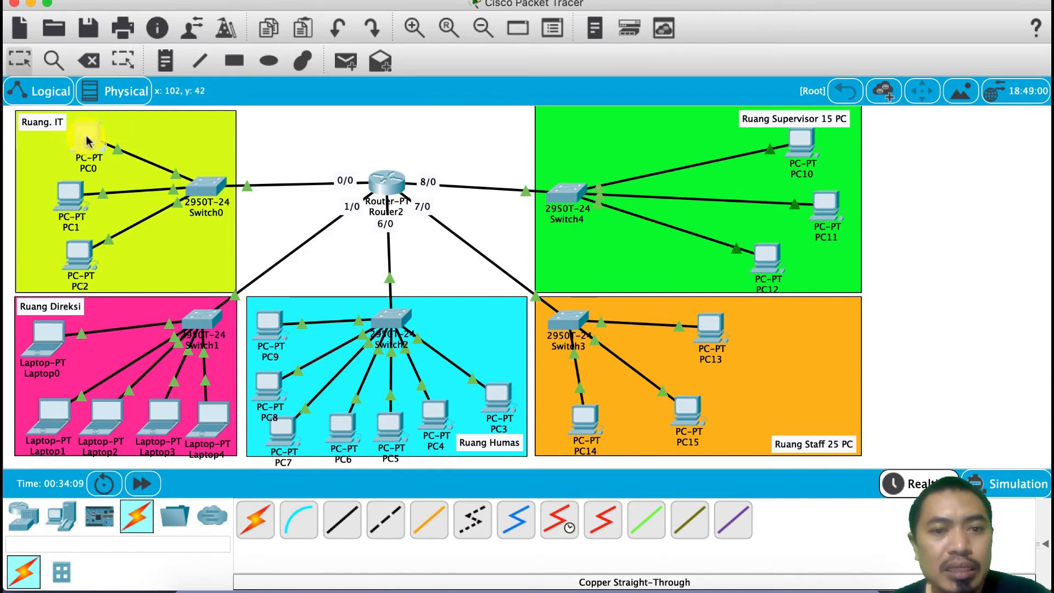
Step: Set the default gateway of PC10 in Ruang Supervisor to 192.168.15.16 and close its settings
mouse_move(806, 145)
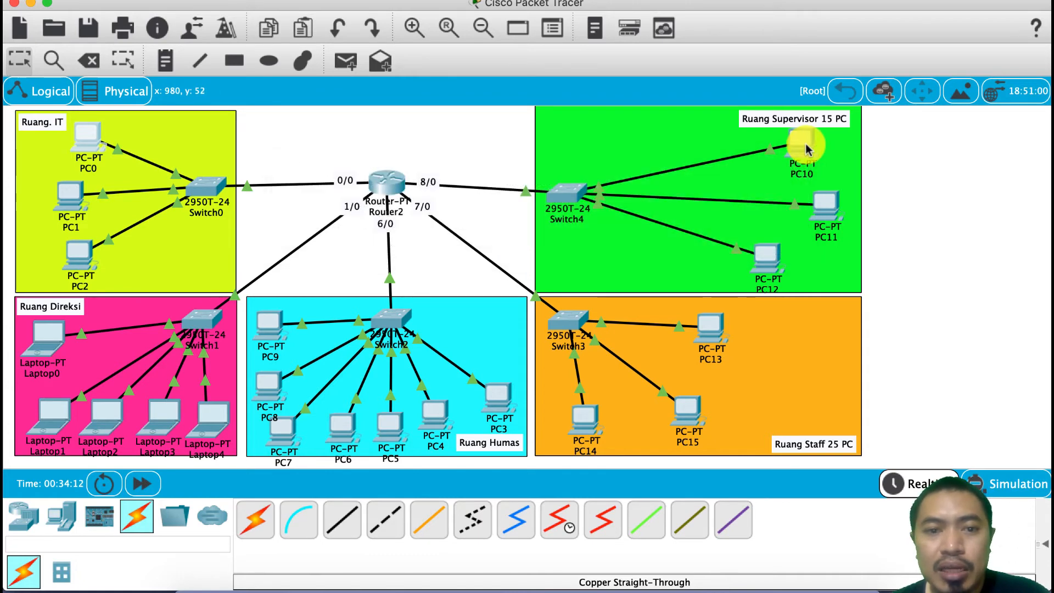
mouse_move(92, 140)
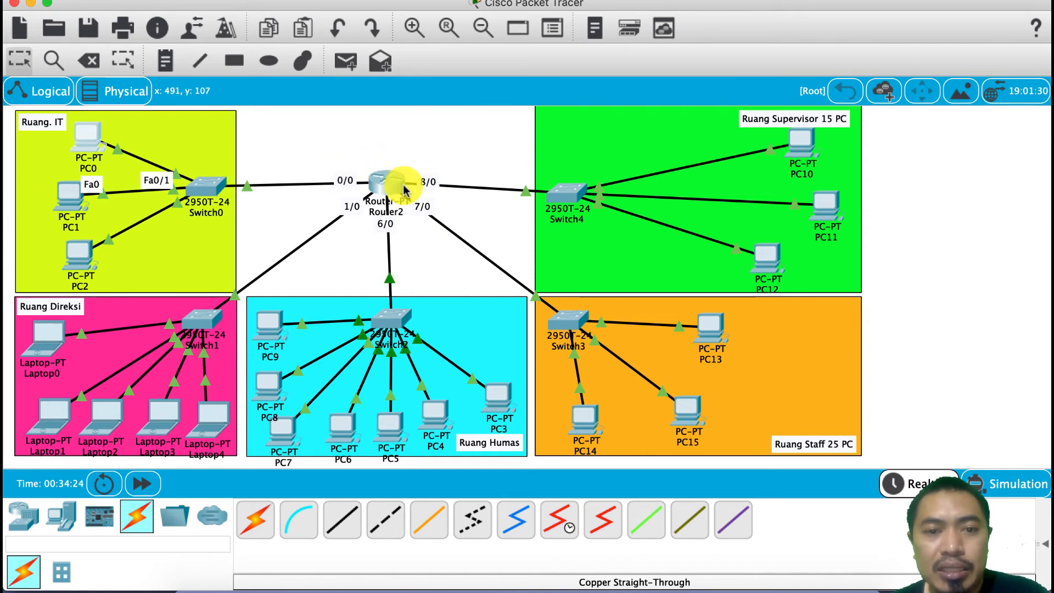
mouse_move(404, 187)
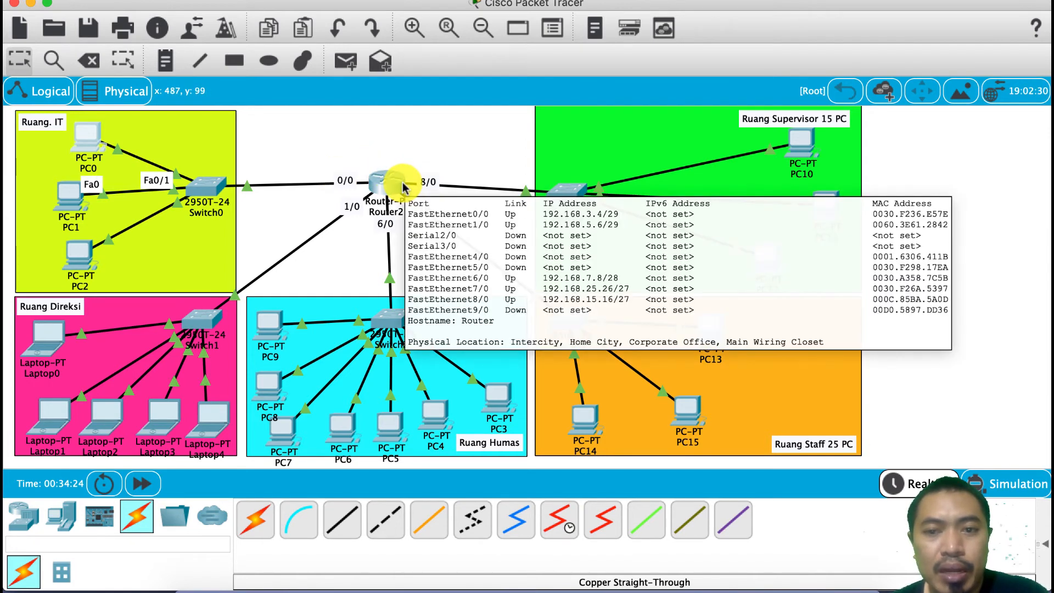
left_click(804, 145)
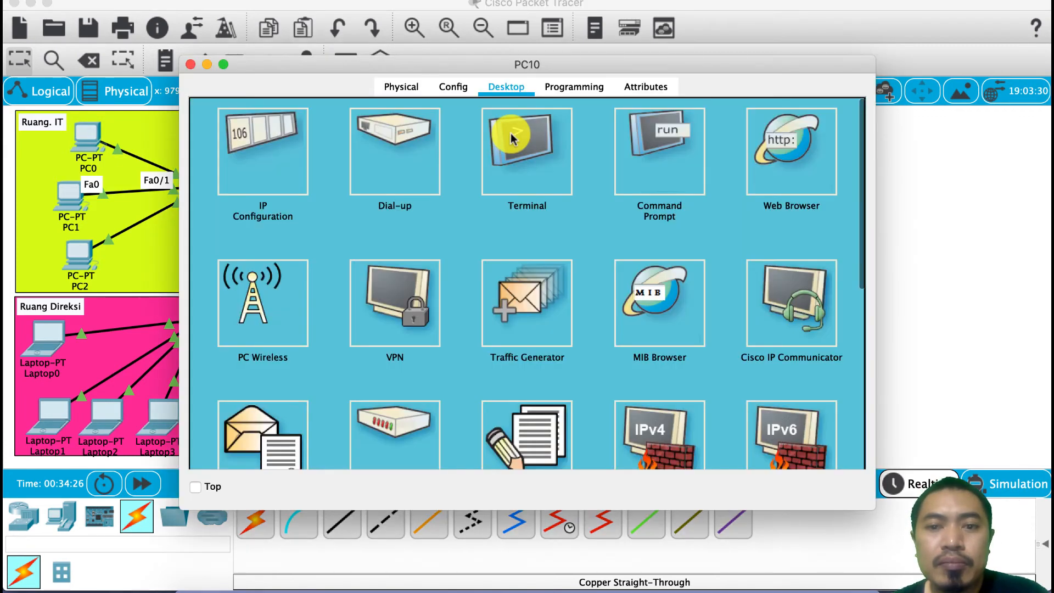
left_click_drag(538, 71, 507, 191)
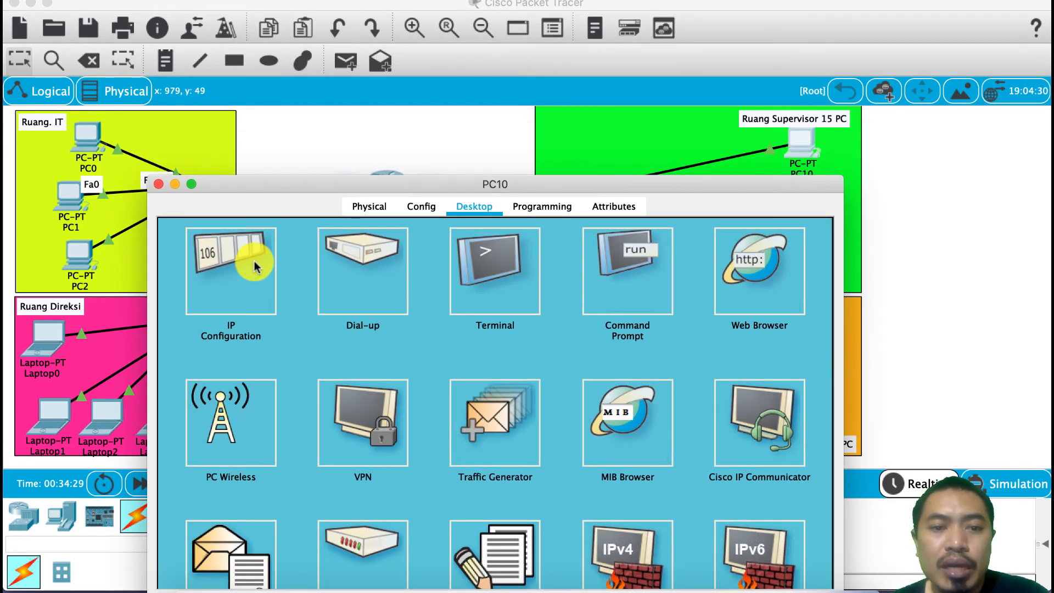
left_click(247, 245)
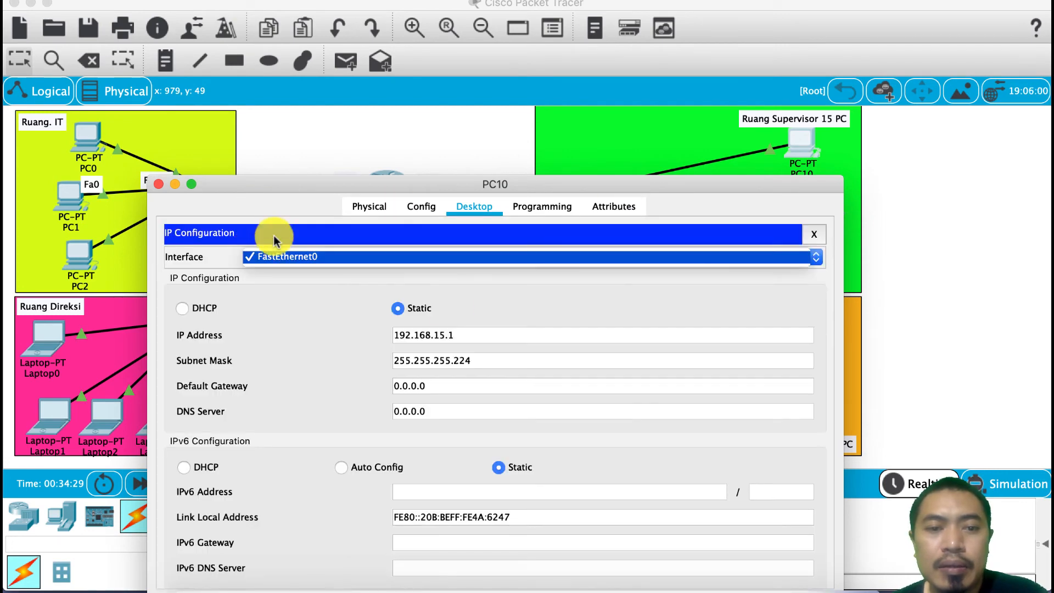
left_click(410, 404)
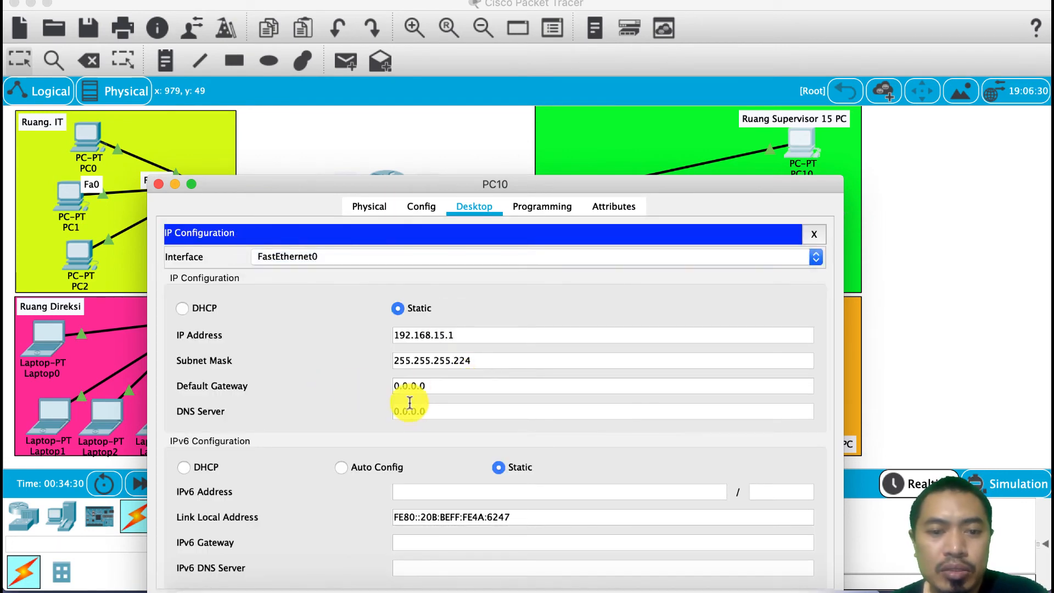
type("192.168.25.16")
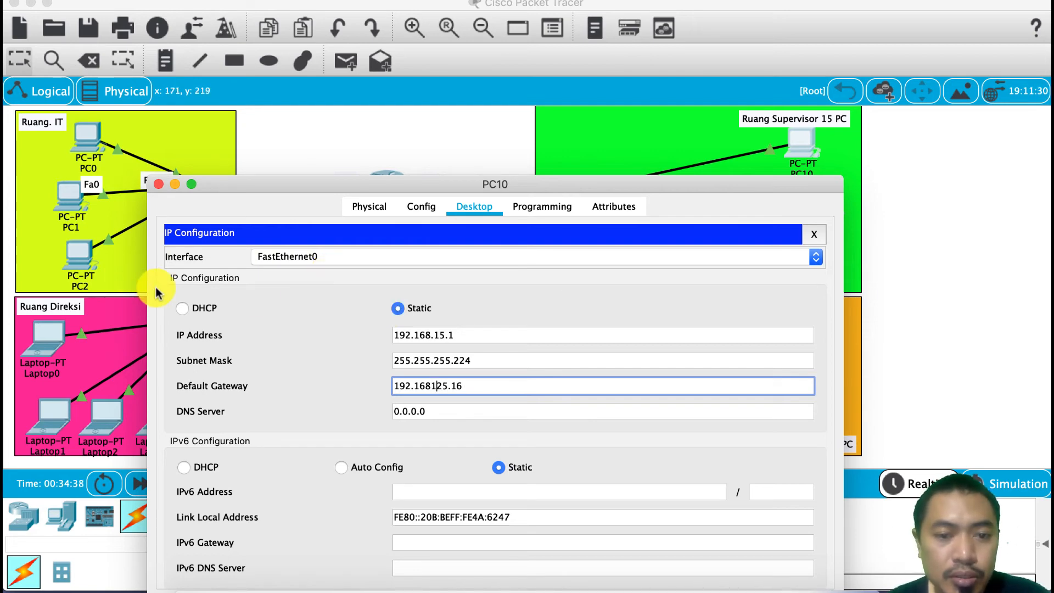
type(".")
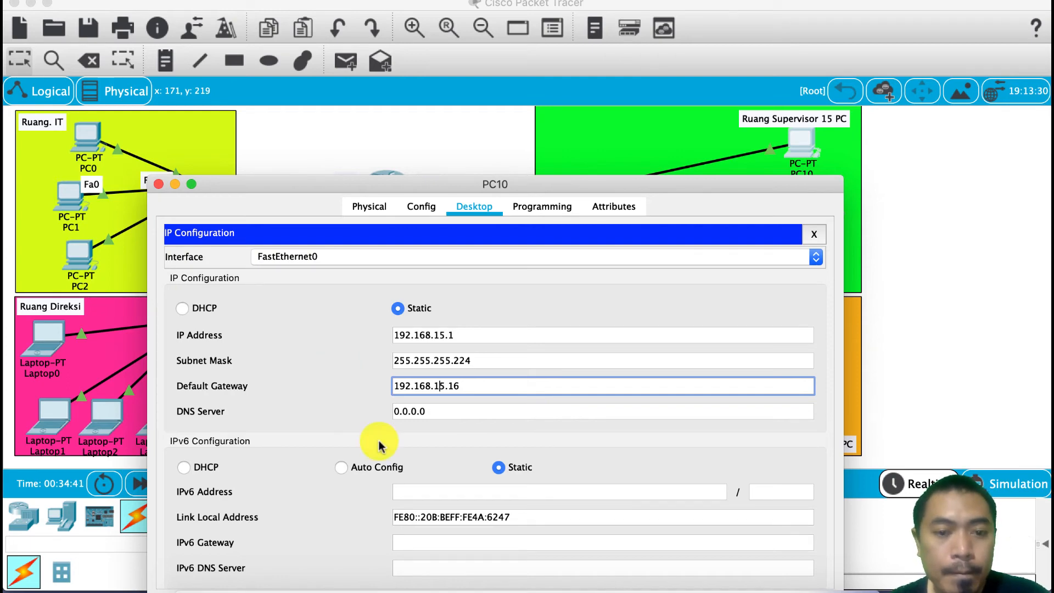
left_click(158, 184)
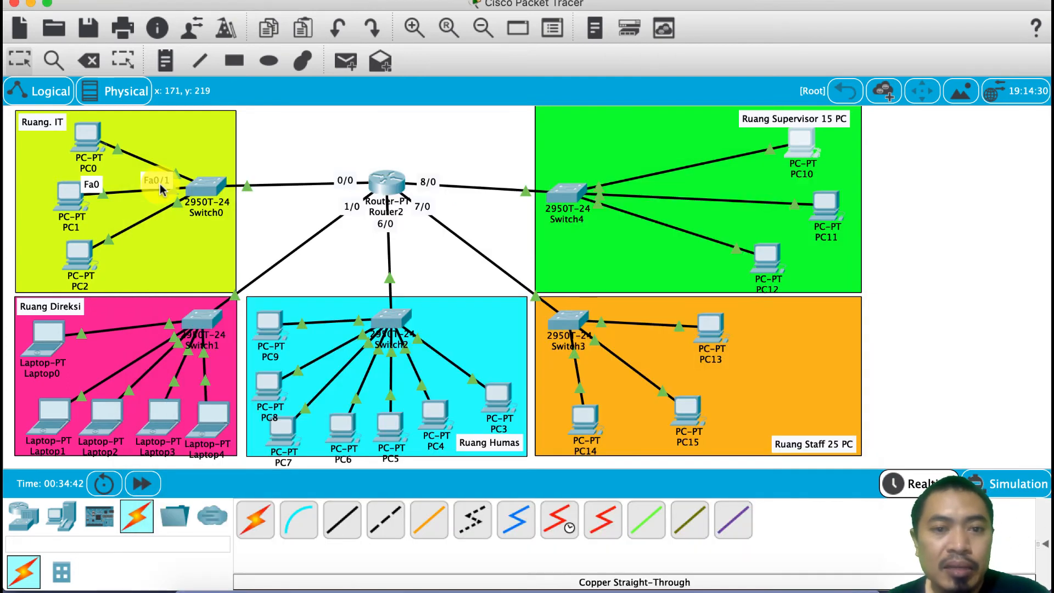
left_click(88, 138)
left_click(821, 134)
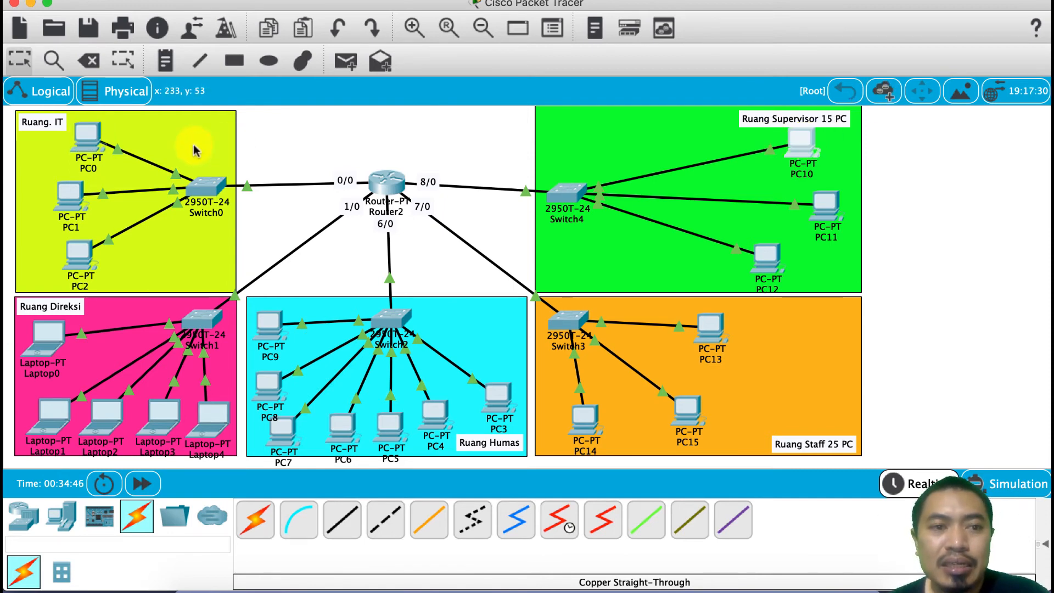
left_click(341, 66)
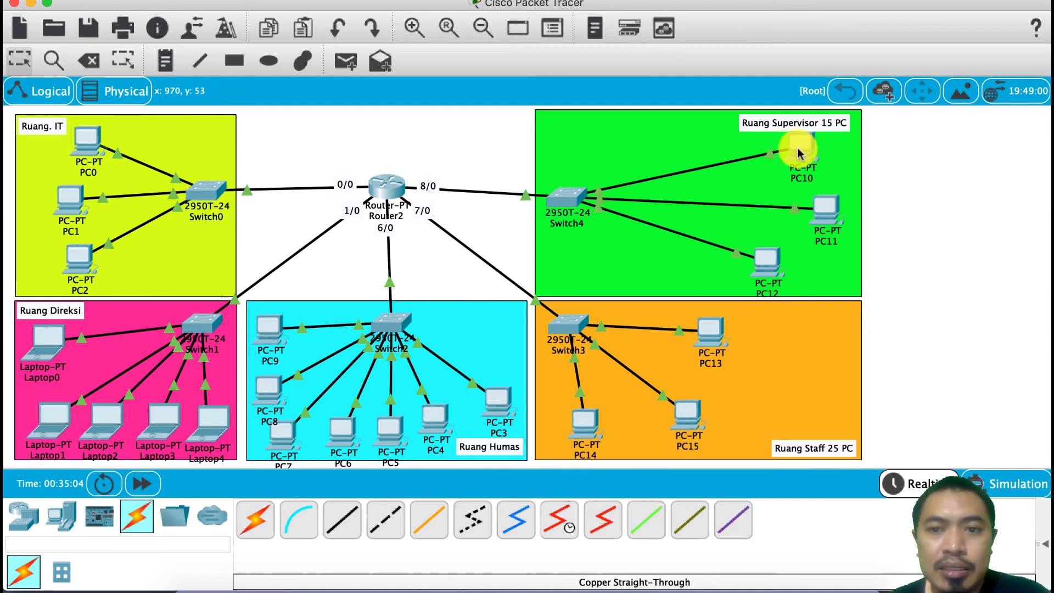
Step: Check PC10's IP address, ping 192.168.15.1 from PC0's command prompt in Ruang IT, and close PC0's window
mouse_move(799, 153)
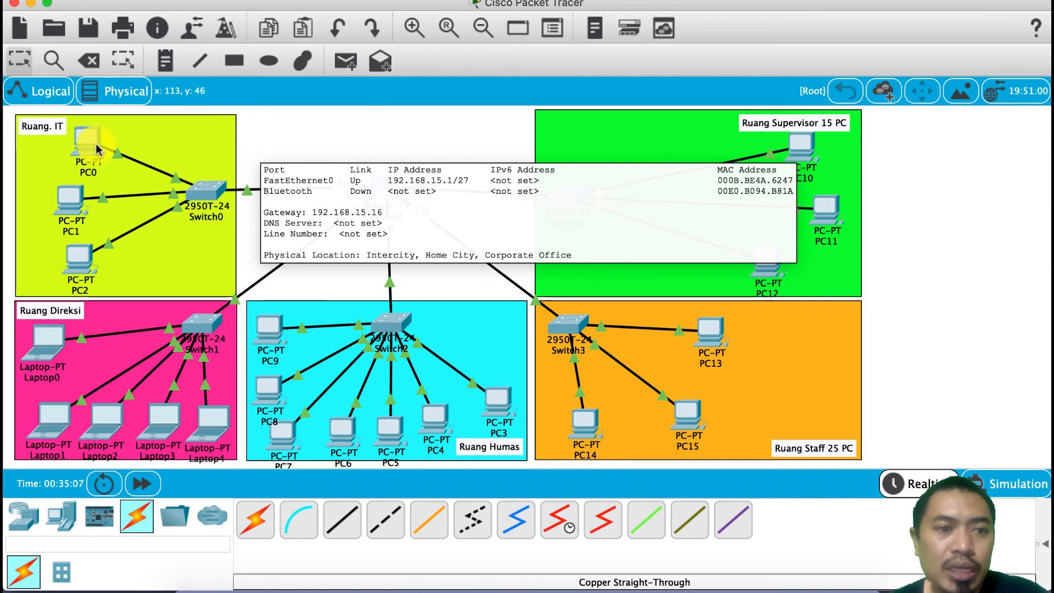
mouse_move(95, 147)
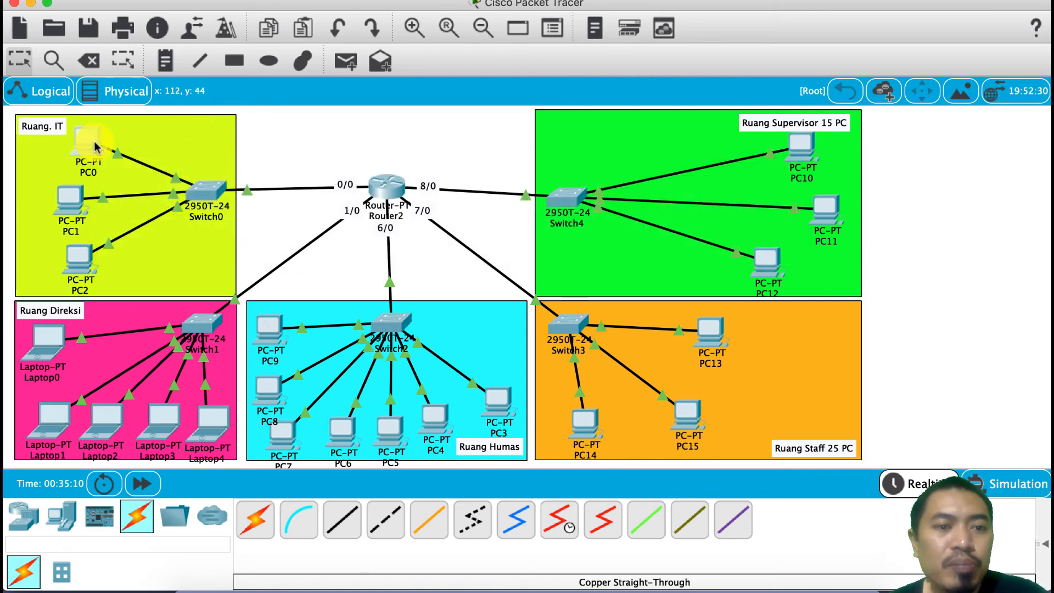
left_click(95, 147)
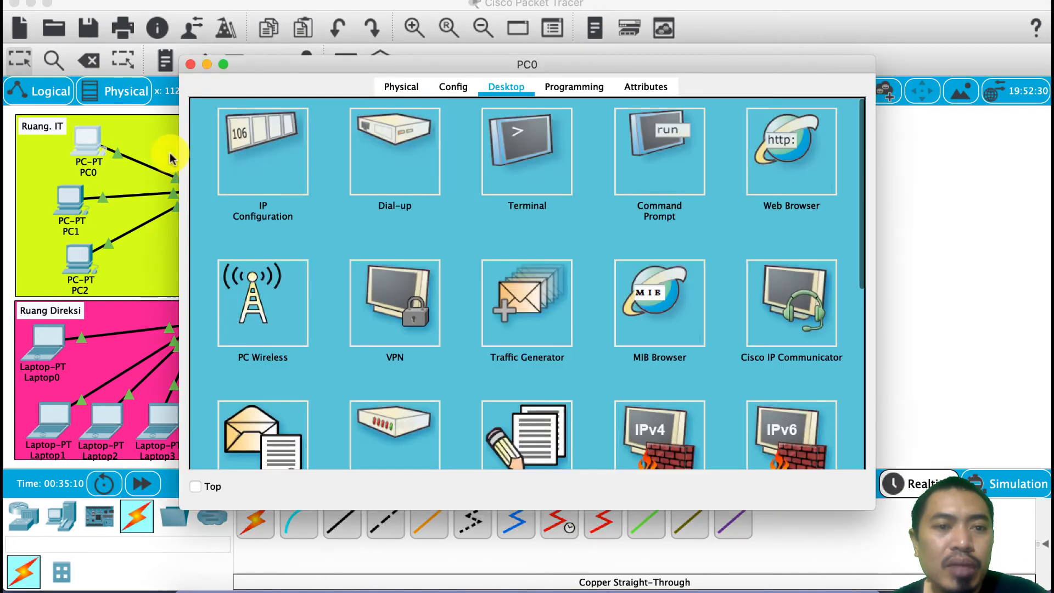
left_click_drag(431, 70, 367, 271)
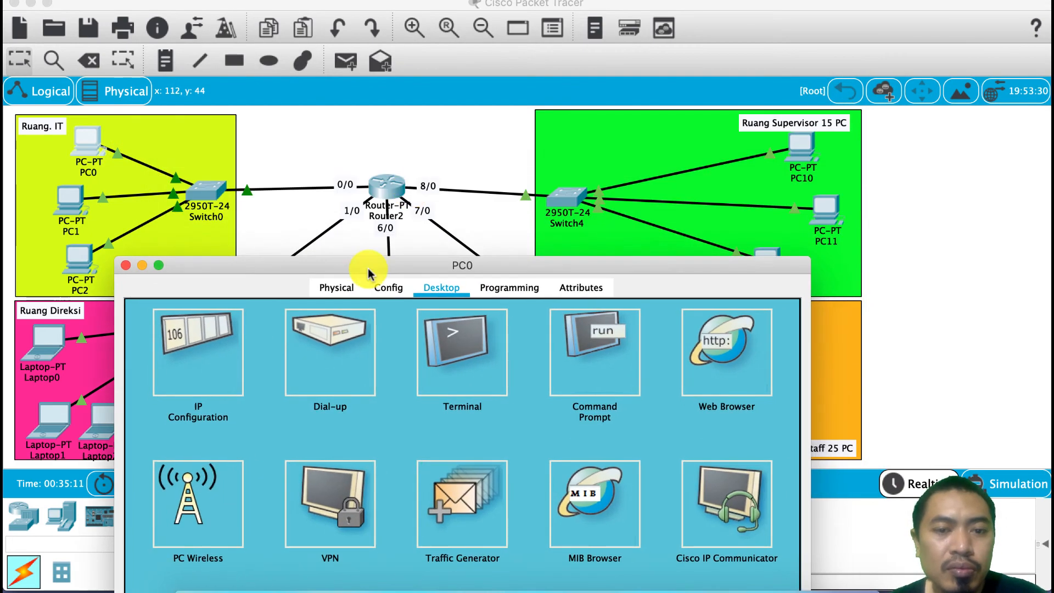
left_click(576, 352)
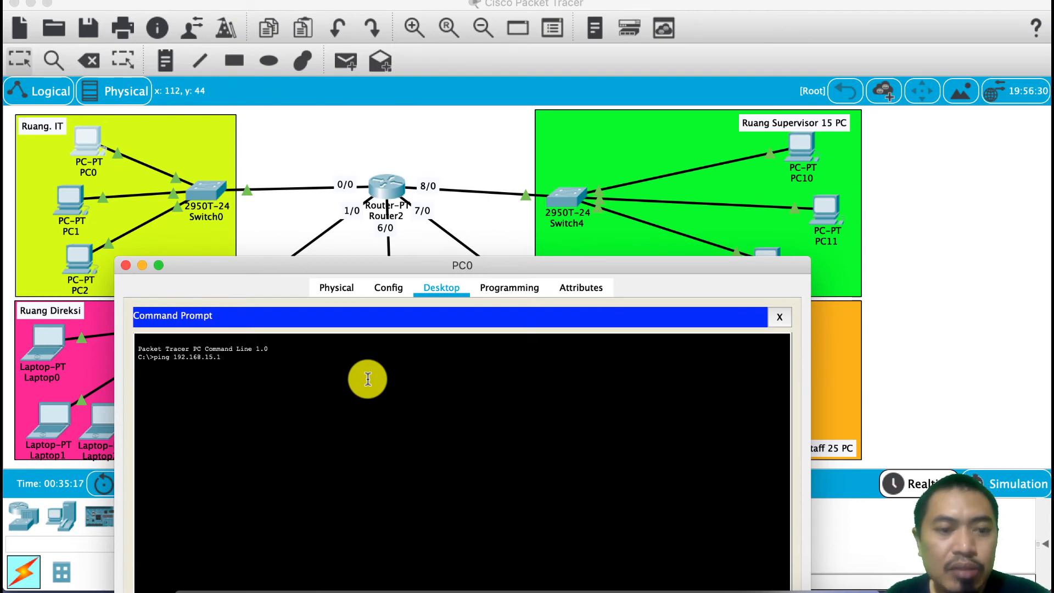
key("Return")
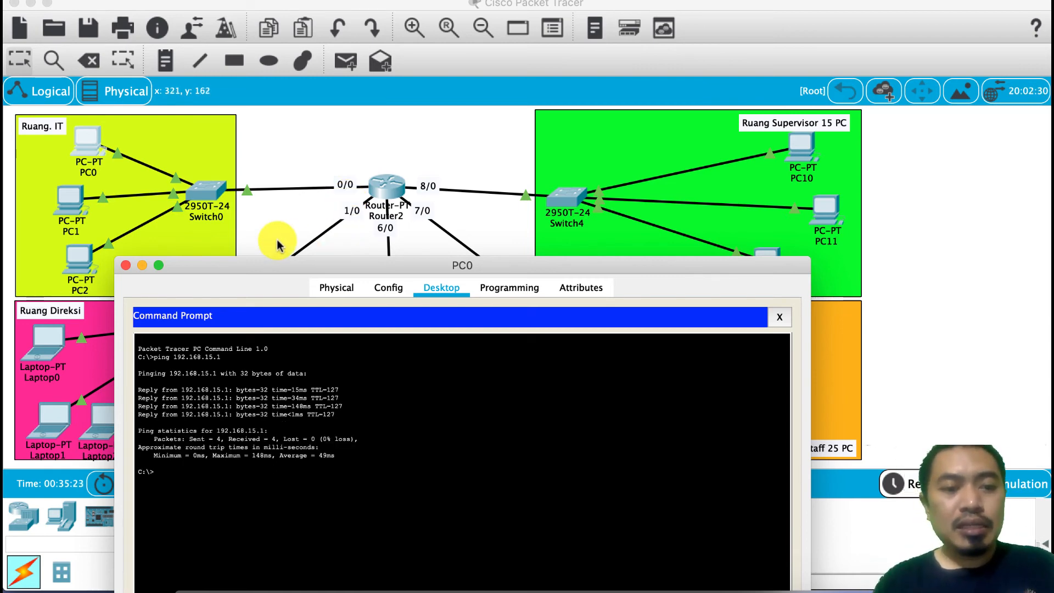
left_click(126, 266)
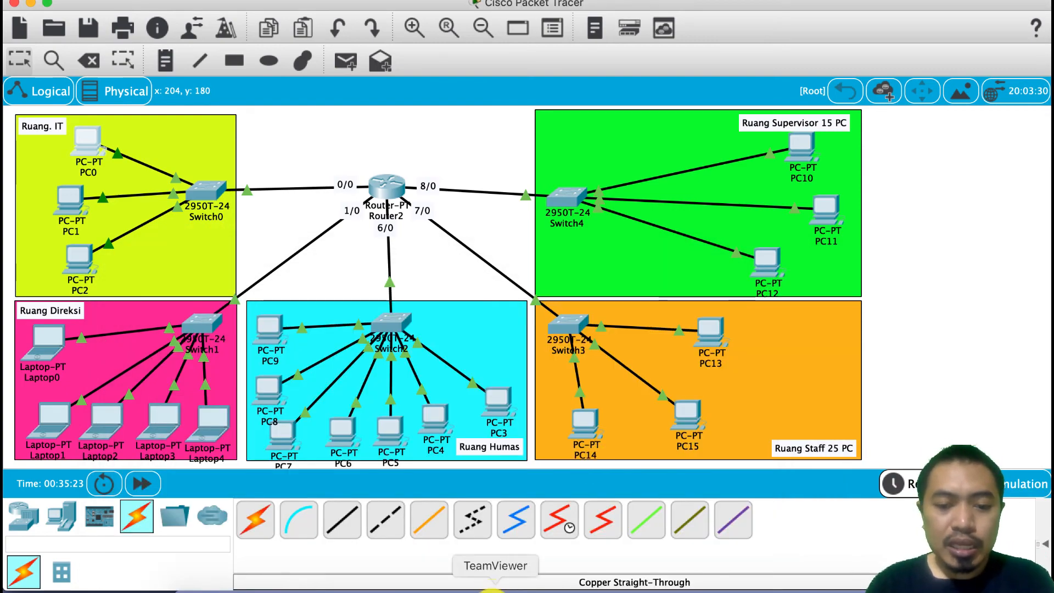
Step: Switch to the Word document and examine the netmask and IP address range of Ruang Direksi in the allocation table
left_click(527, 590)
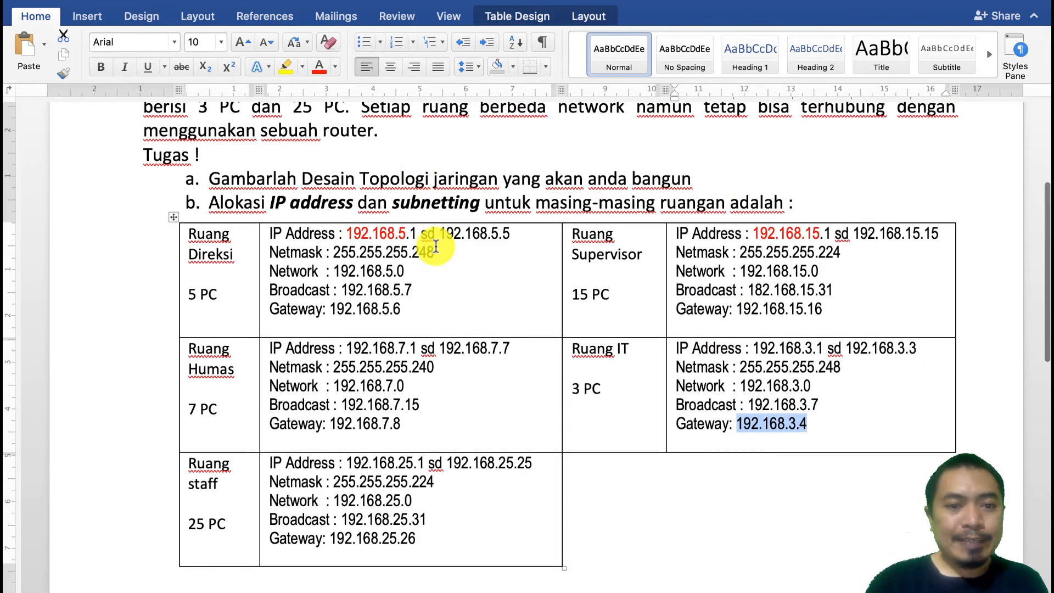
scroll(436, 236, "up", 5)
scroll(435, 245, "down", 2)
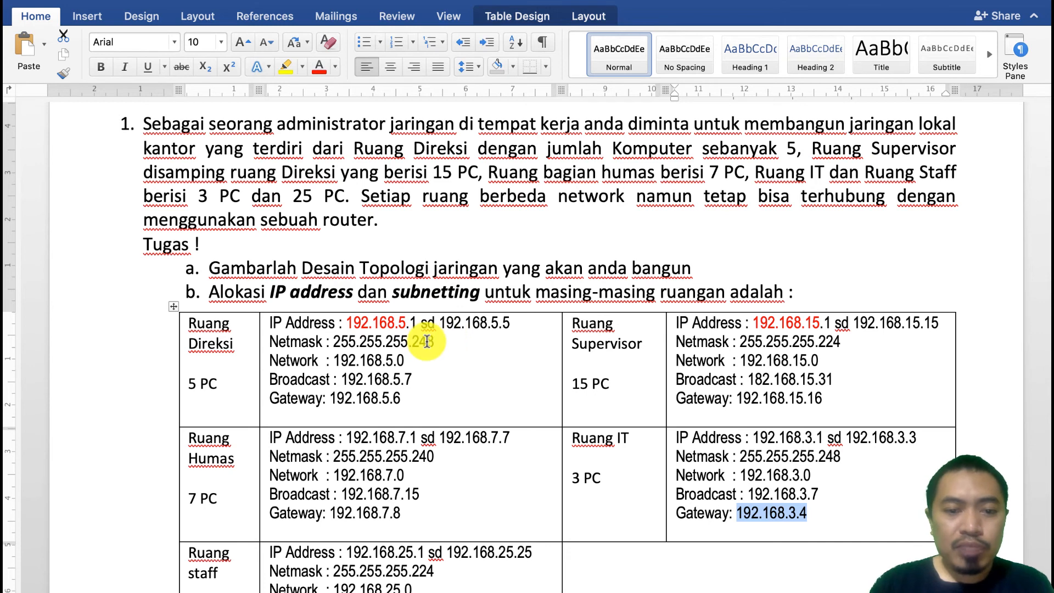
left_click_drag(437, 342, 395, 343)
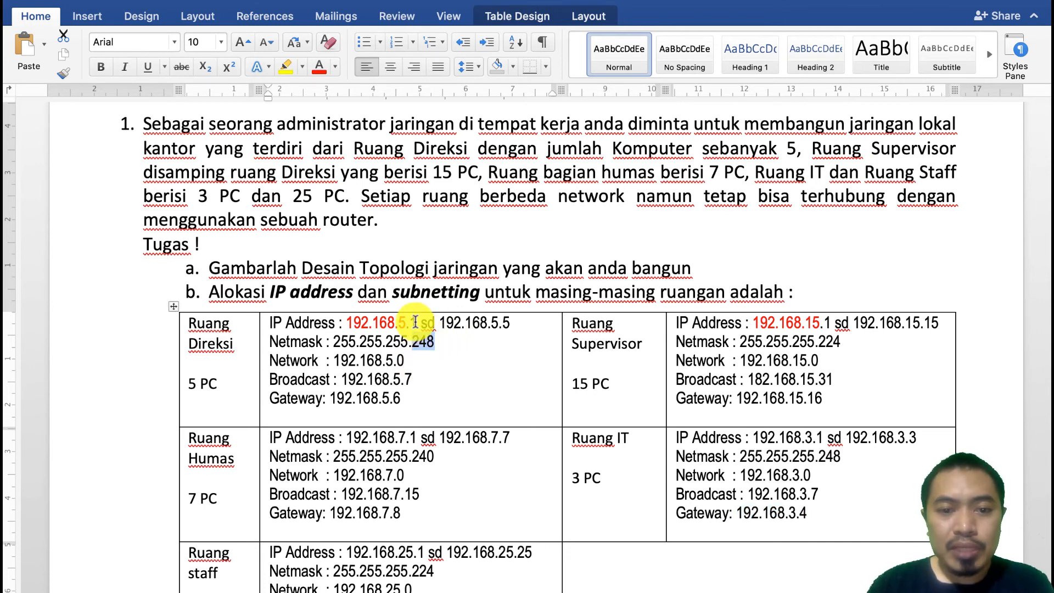
left_click(512, 323)
left_click_drag(512, 323, 504, 324)
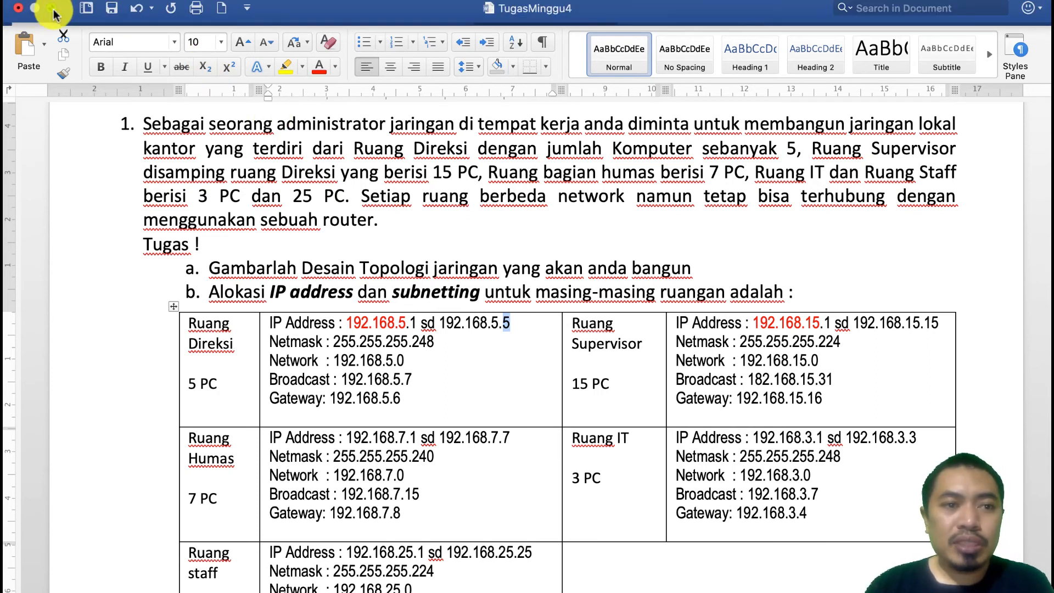
Step: Take the Word document out of full screen, place it beside the topology and return to Packet Tracer
left_click(52, 9)
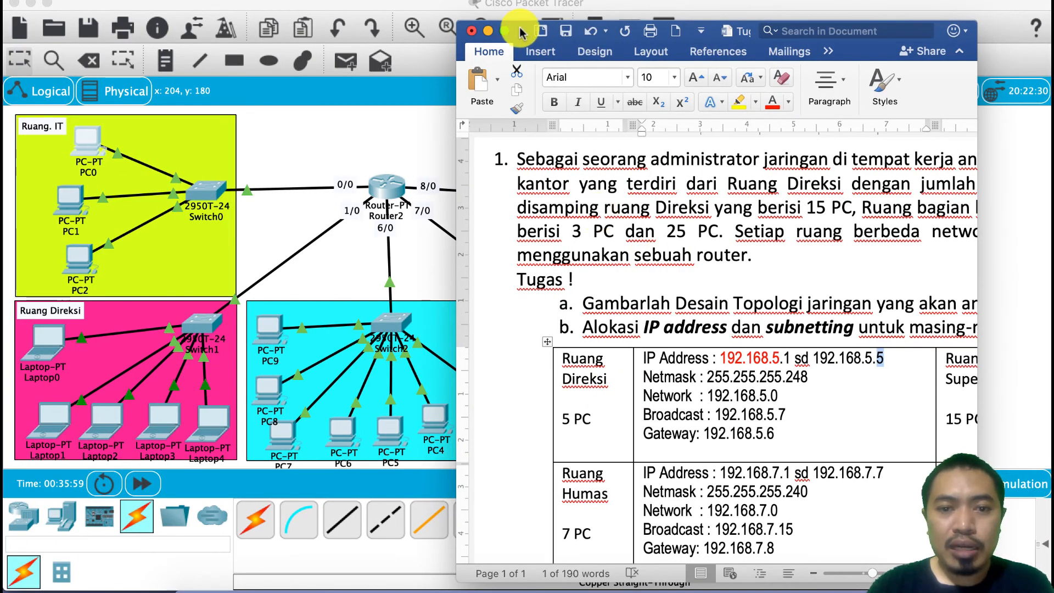
left_click_drag(522, 33, 630, 32)
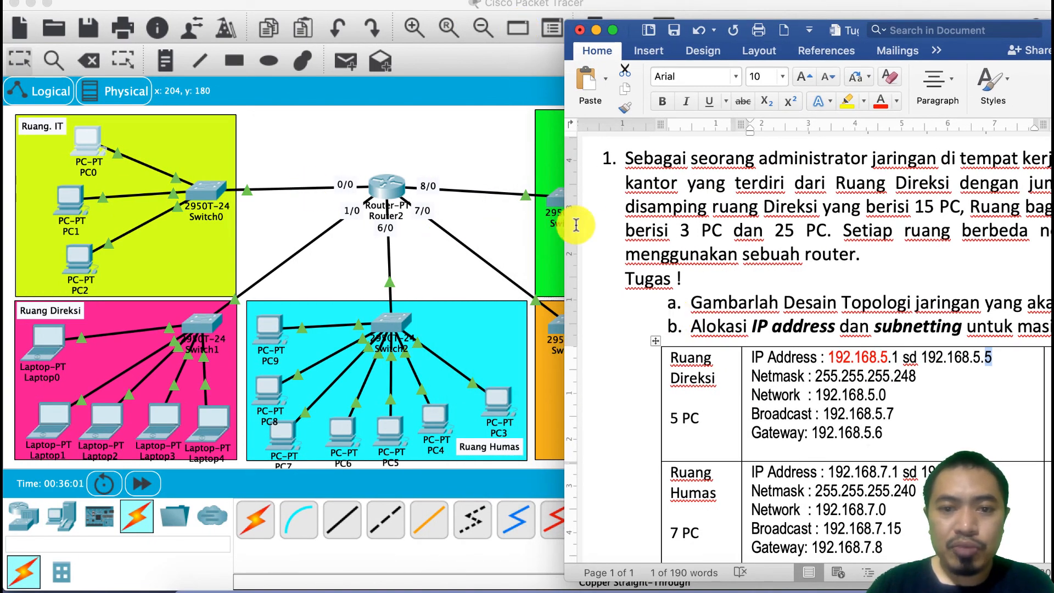
left_click(461, 222)
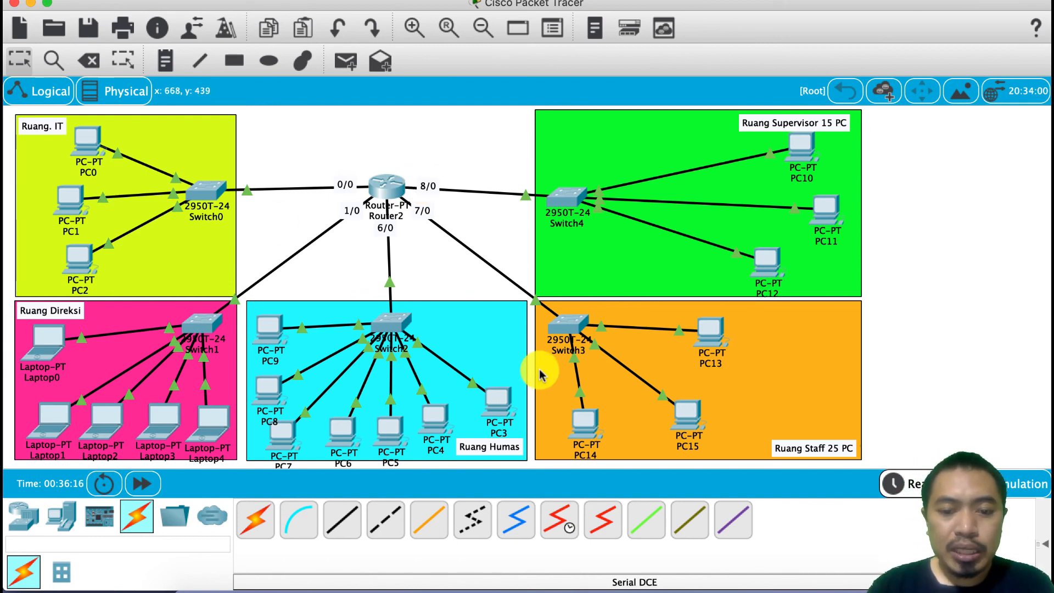
Step: Switch back to Word and select the paragraph of task 1 describing the office network to review it
left_click(528, 588)
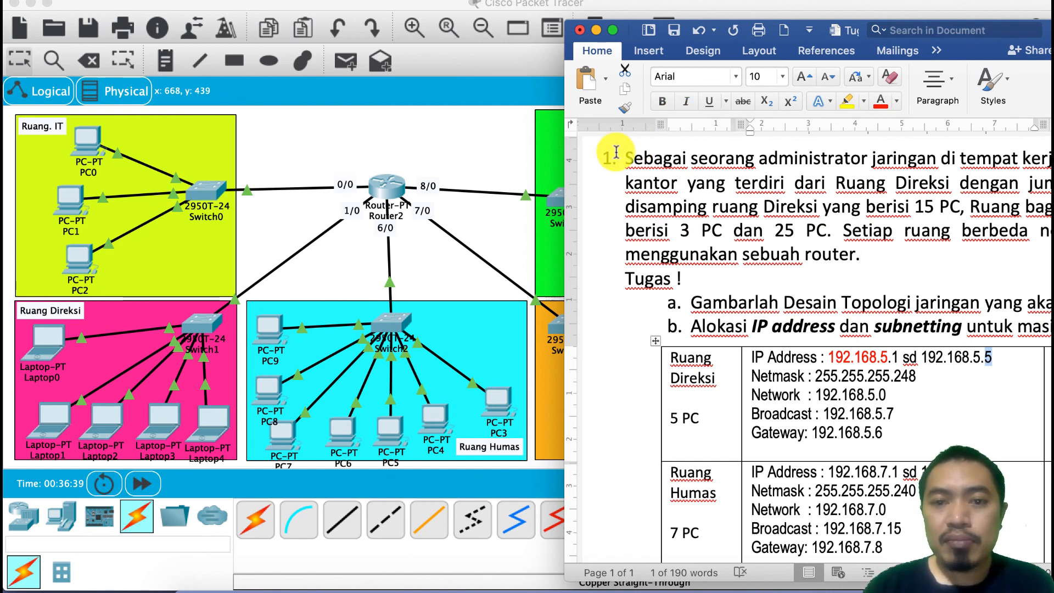
left_click_drag(616, 153, 877, 254)
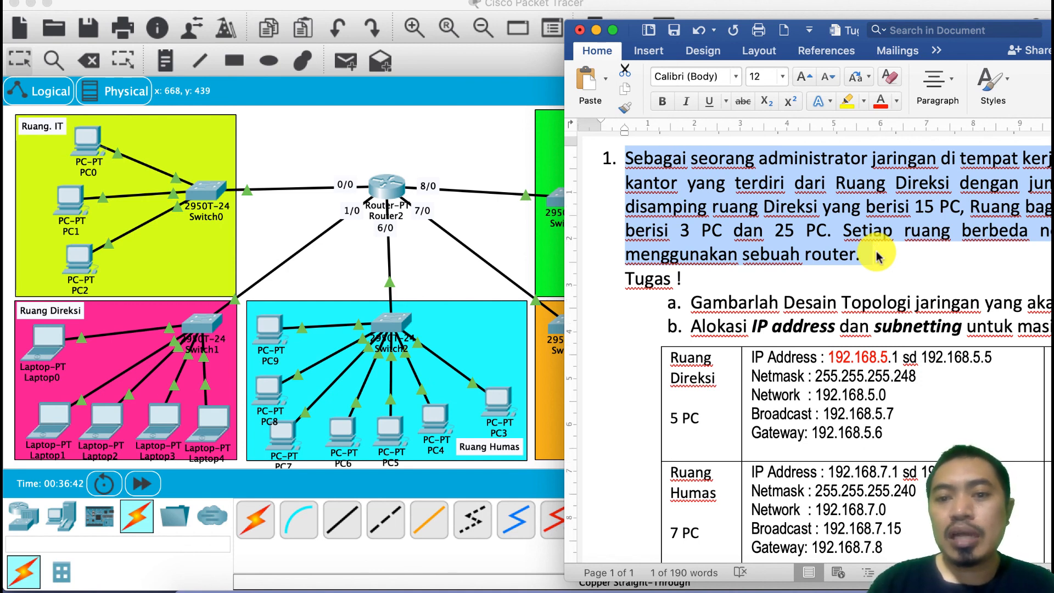